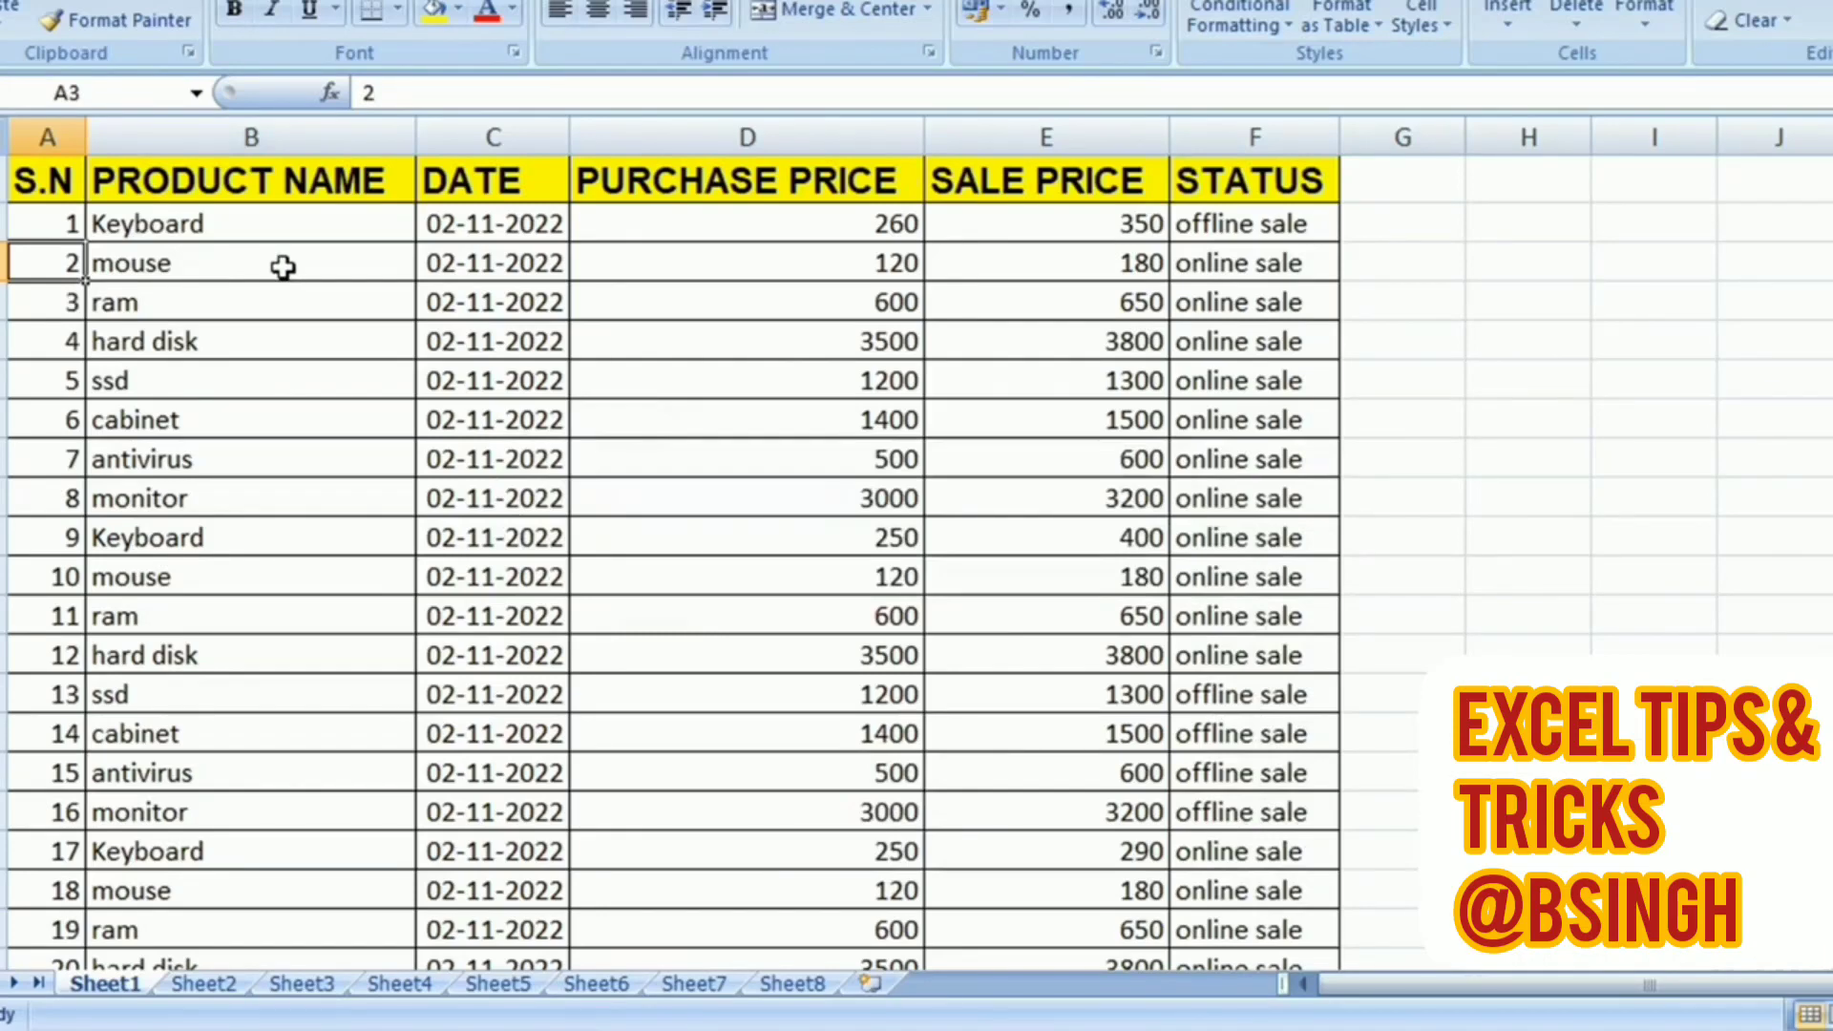
- Select the product names in column B down to the last row, then return to the top
{"action": "left_click", "coordinate": [369, 237]}
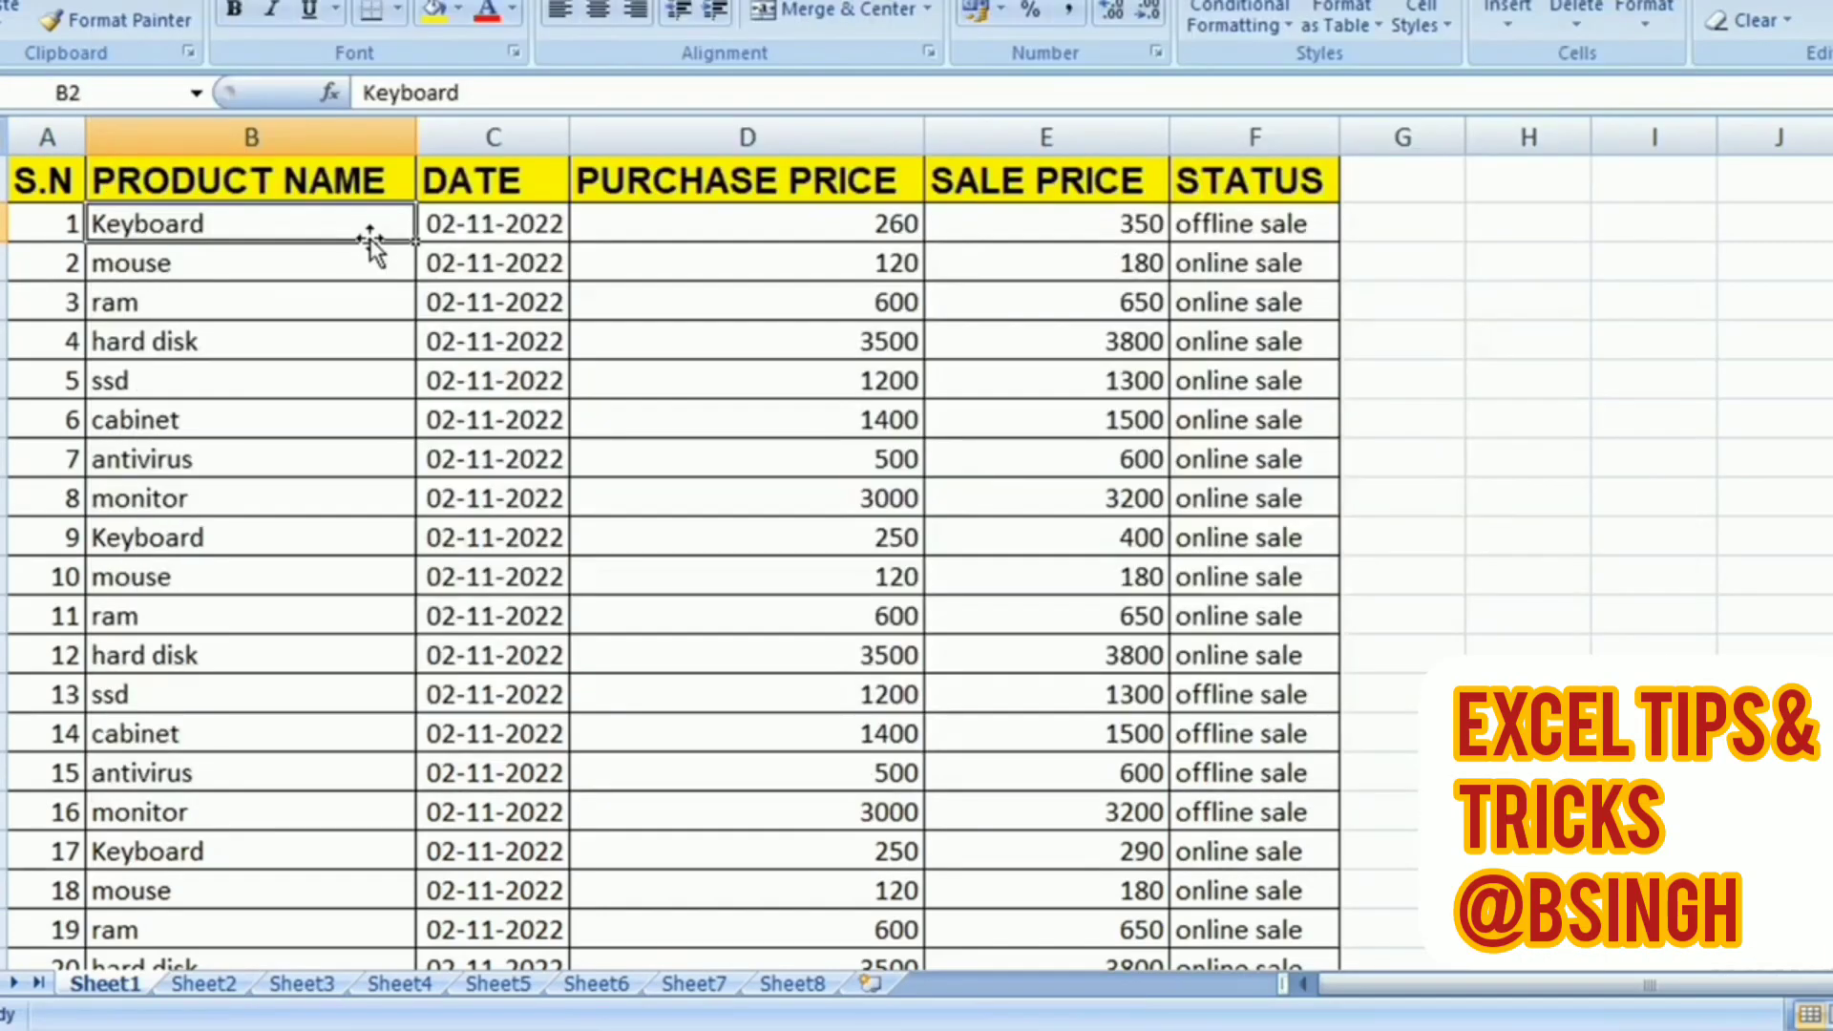
{"action": "left_click", "coordinate": [231, 247]}
{"action": "left_click", "coordinate": [229, 237]}
{"action": "left_click", "coordinate": [231, 250]}
{"action": "left_click", "coordinate": [229, 237]}
{"action": "left_click_drag", "start_coordinate": [144, 225], "coordinate": [146, 420]}
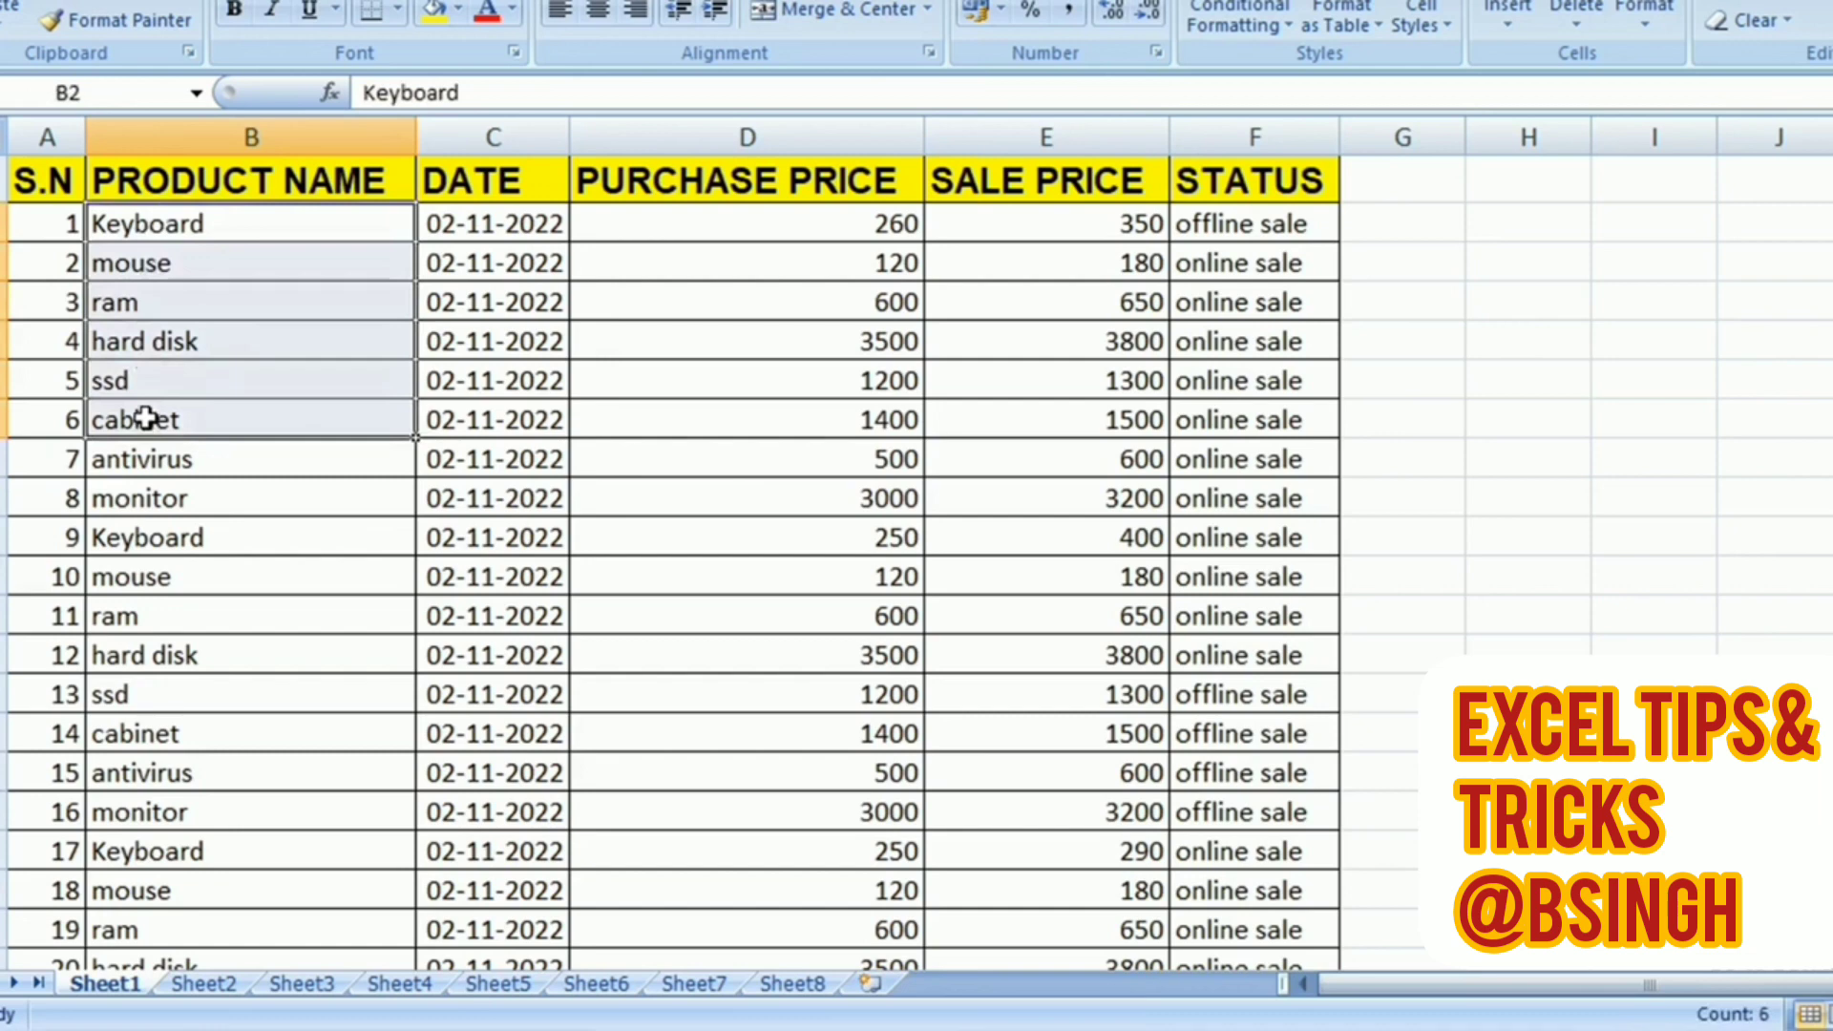
{"action": "key", "text": "Up"}
{"action": "key", "text": "Down"}
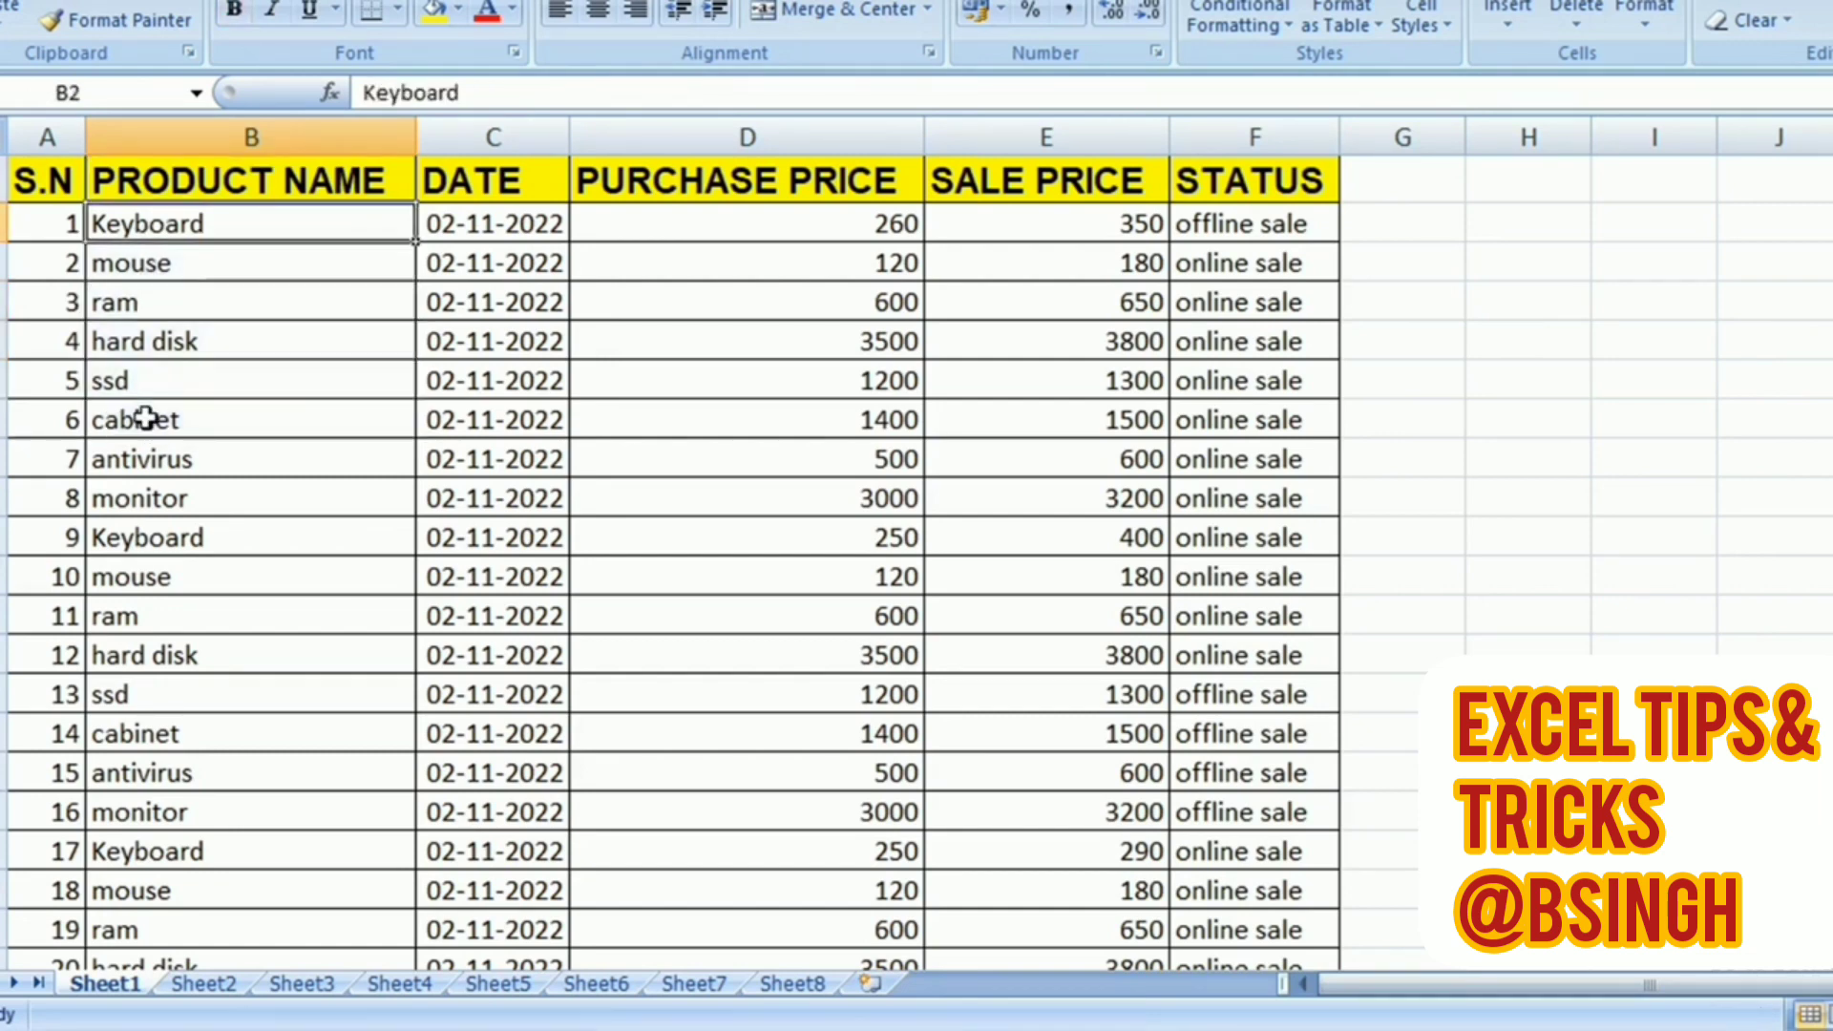
{"action": "key", "text": "ctrl+shift+Down"}
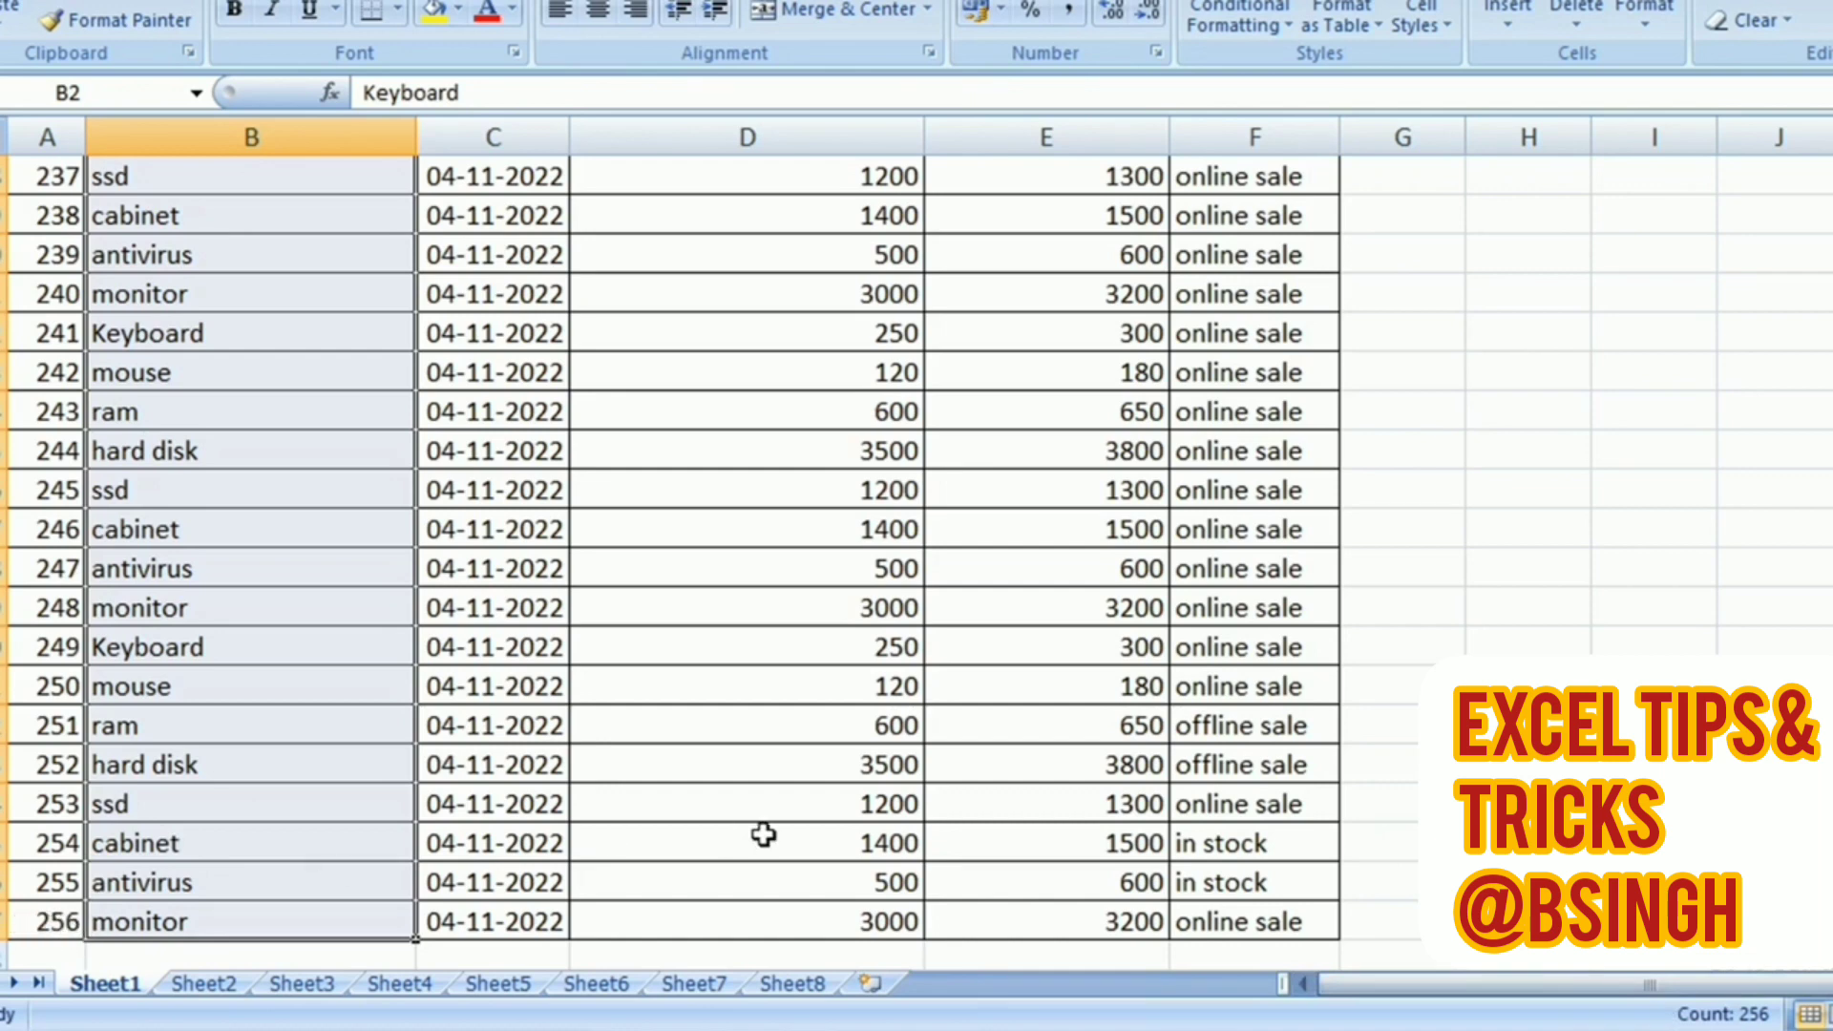
{"action": "key", "text": "ctrl+Up"}
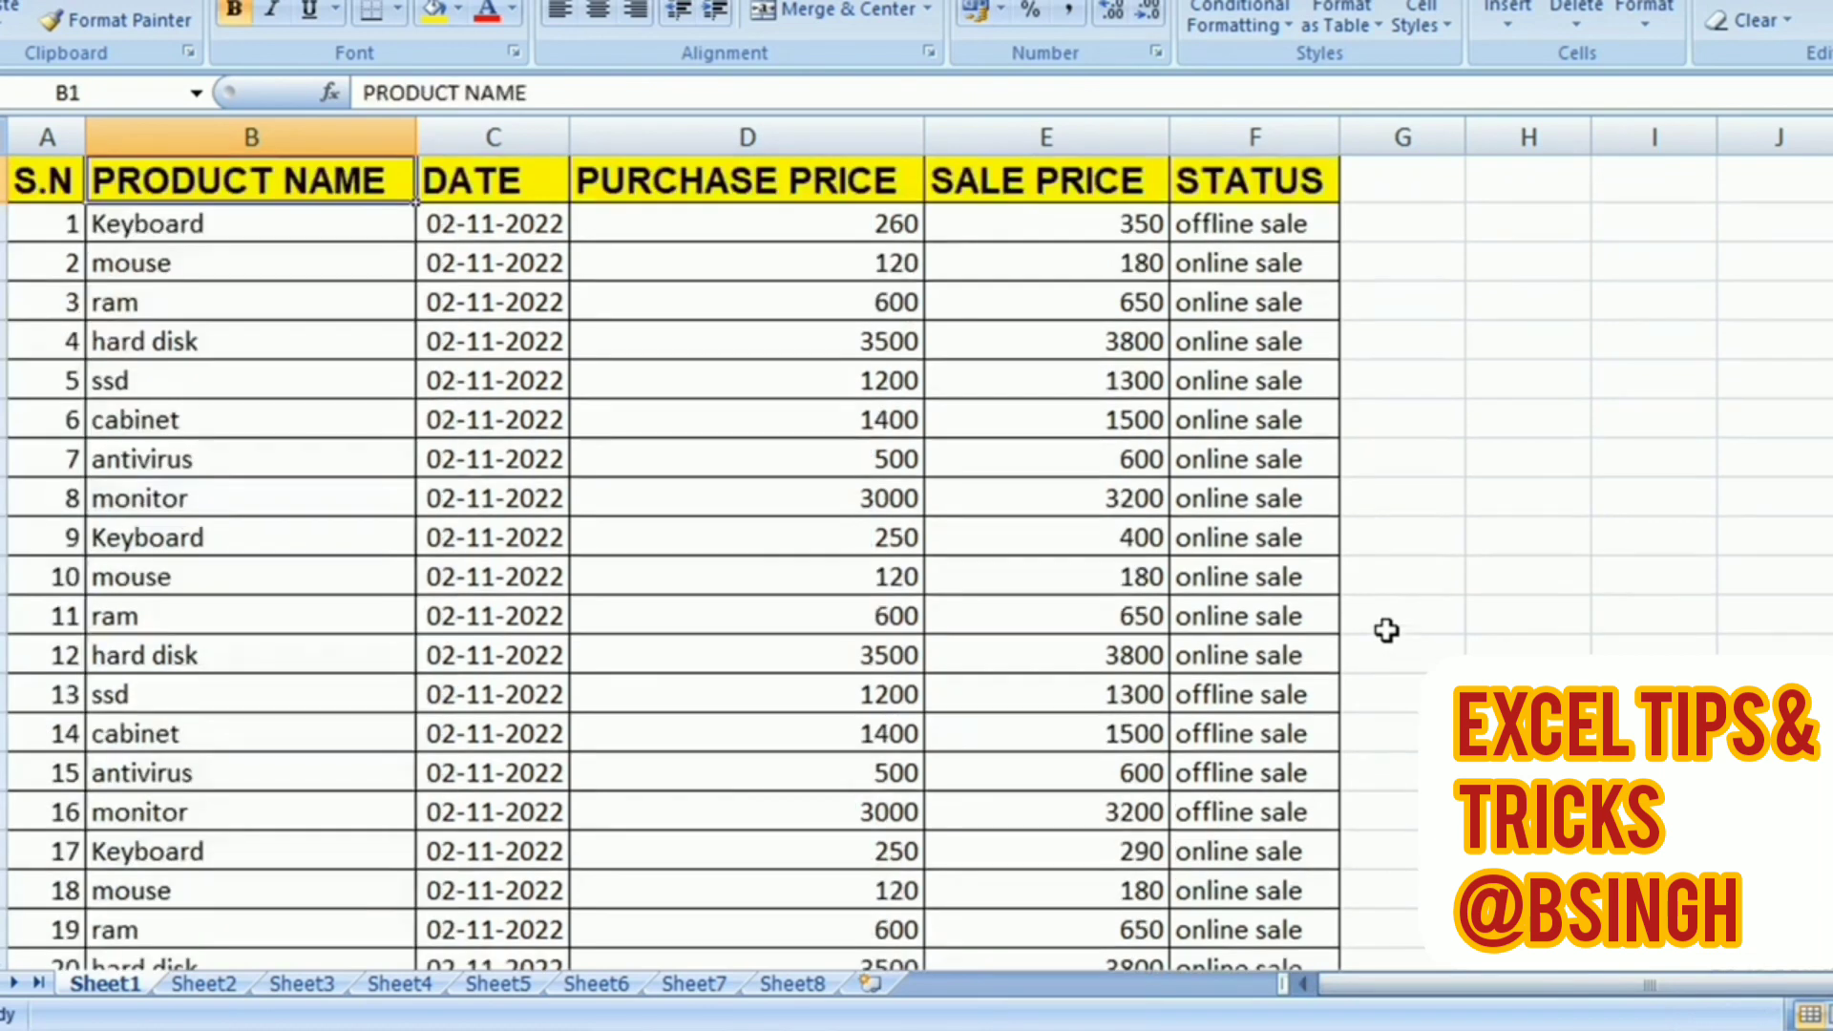
- Enter =COUNT(D2:D257) in H3, which counts 256 purchase prices
{"action": "left_click", "coordinate": [1525, 250]}
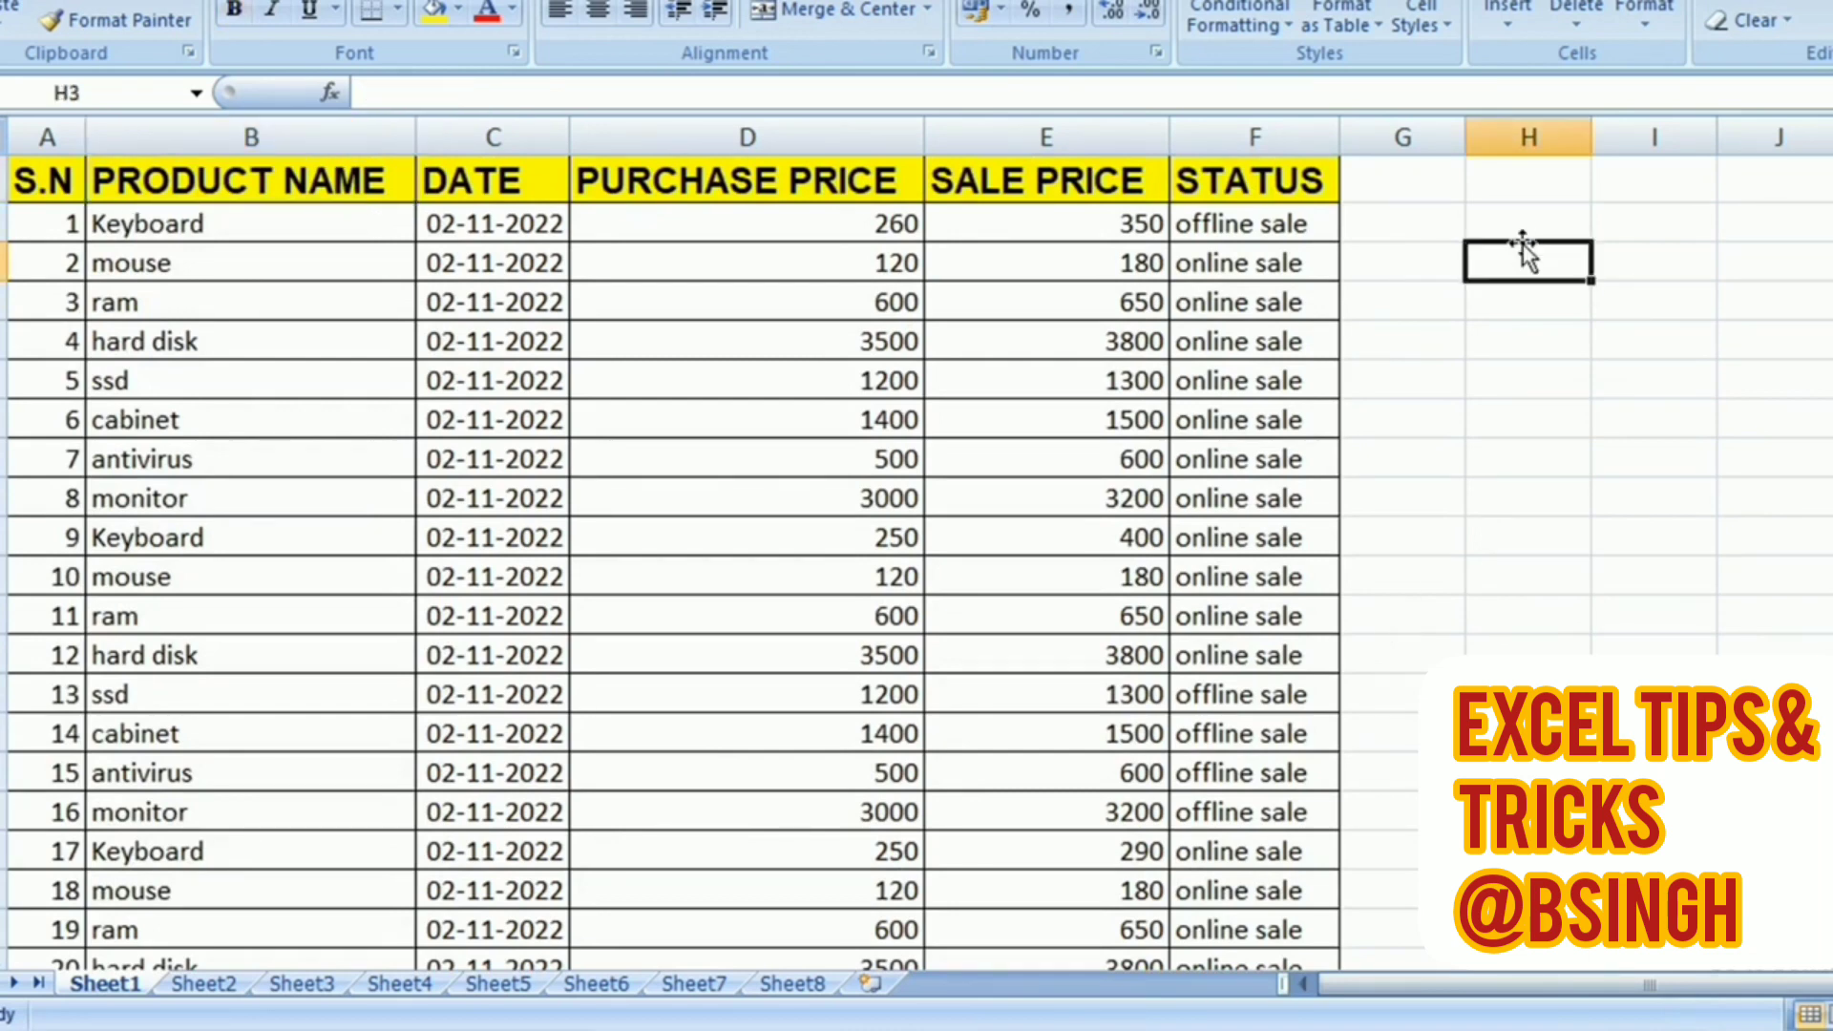
{"action": "type", "text": "="}
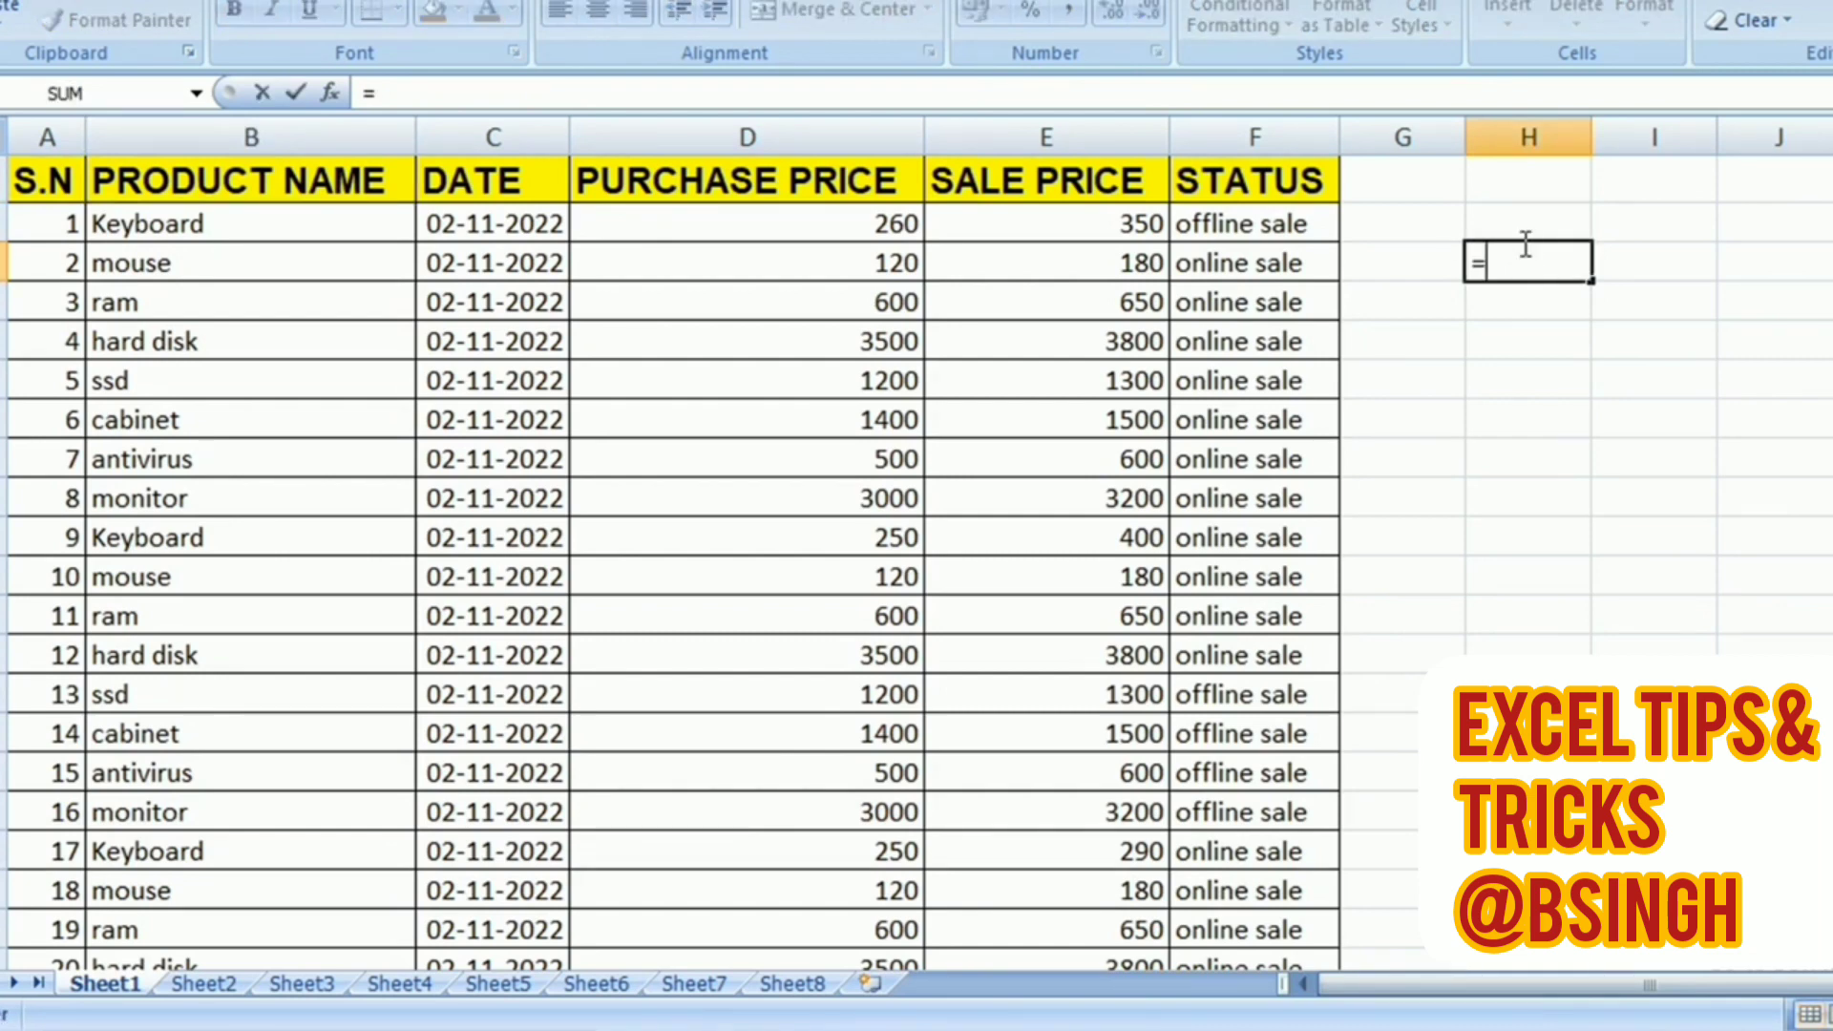
{"action": "type", "text": "cou"}
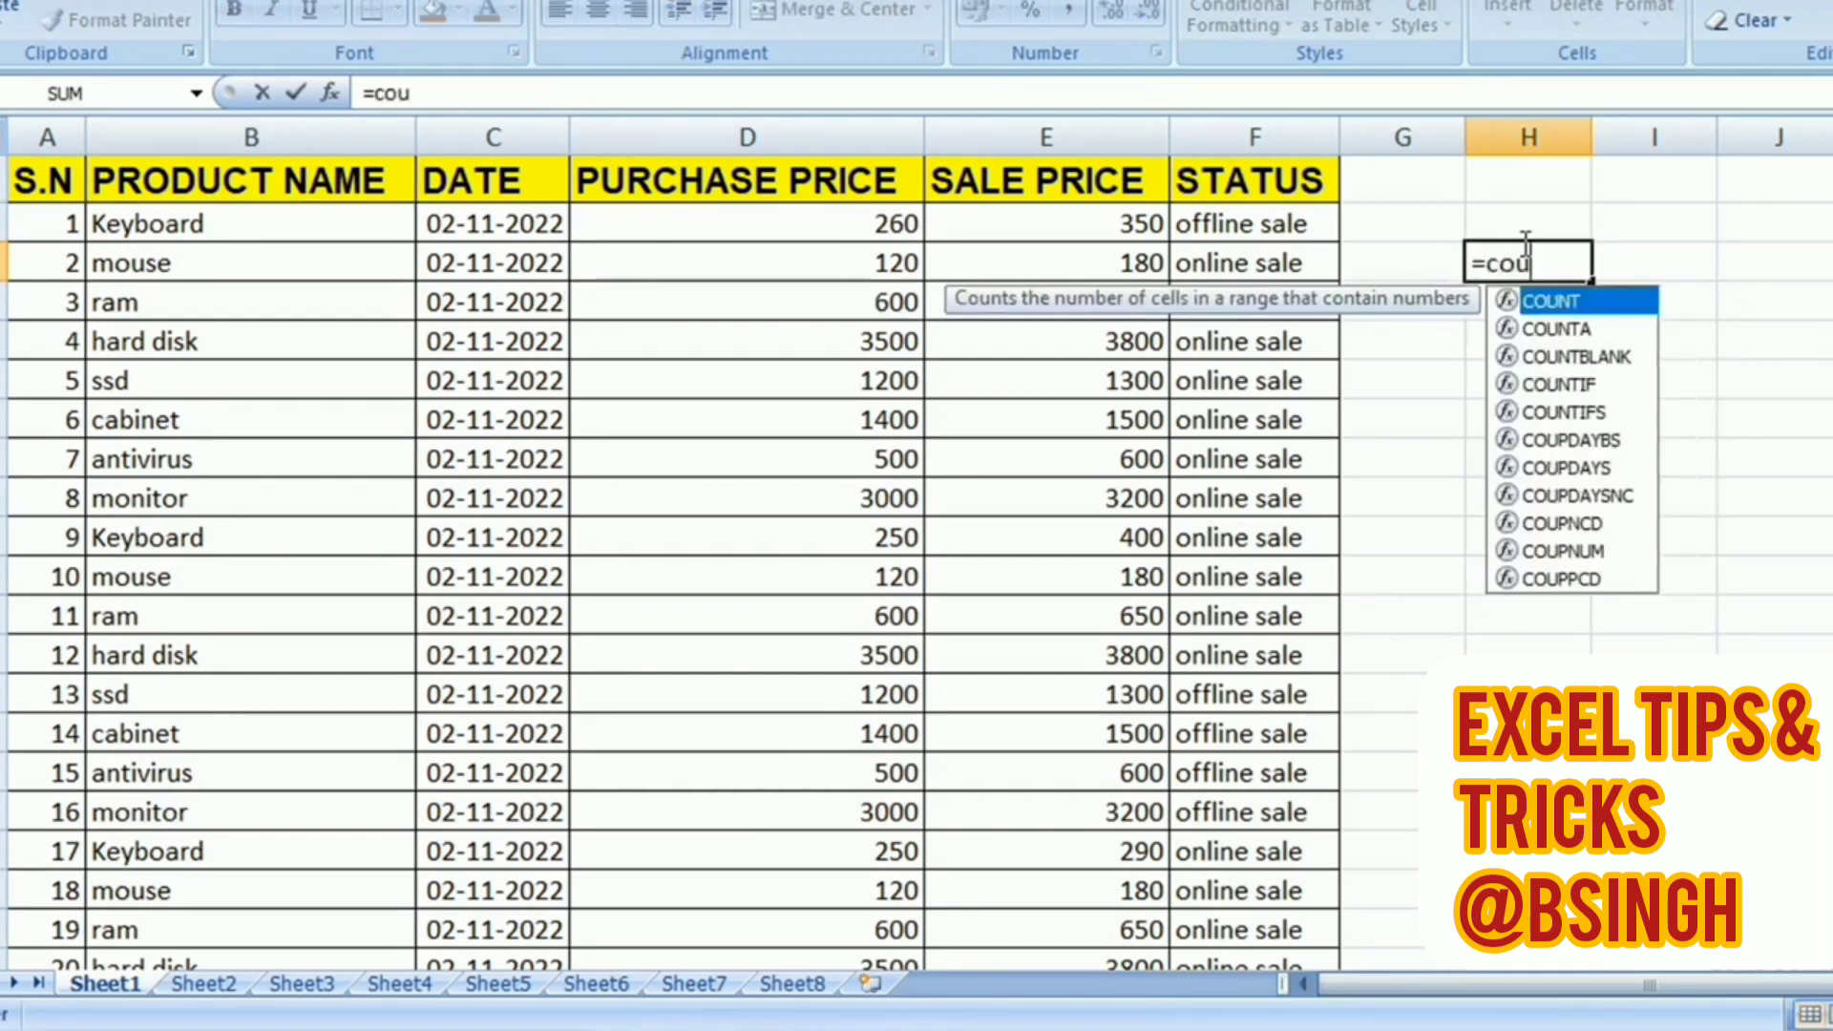
{"action": "type", "text": "nt"}
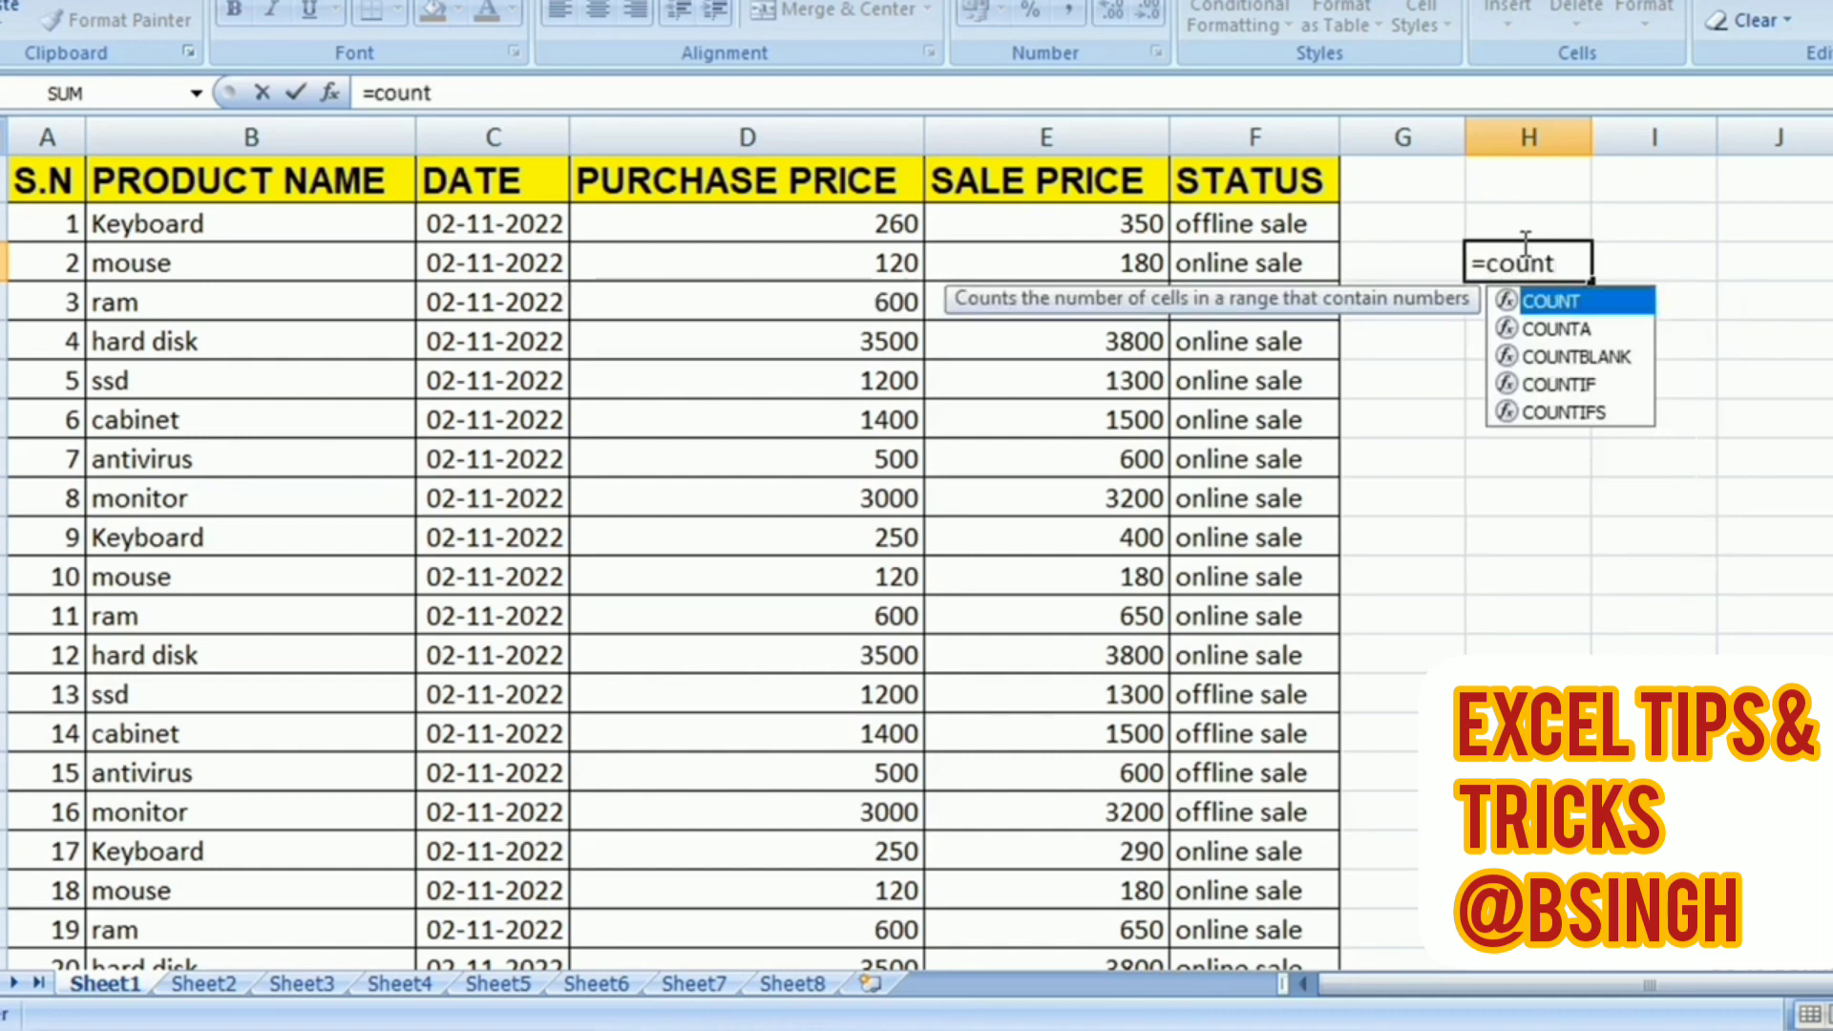
{"action": "type", "text": "("}
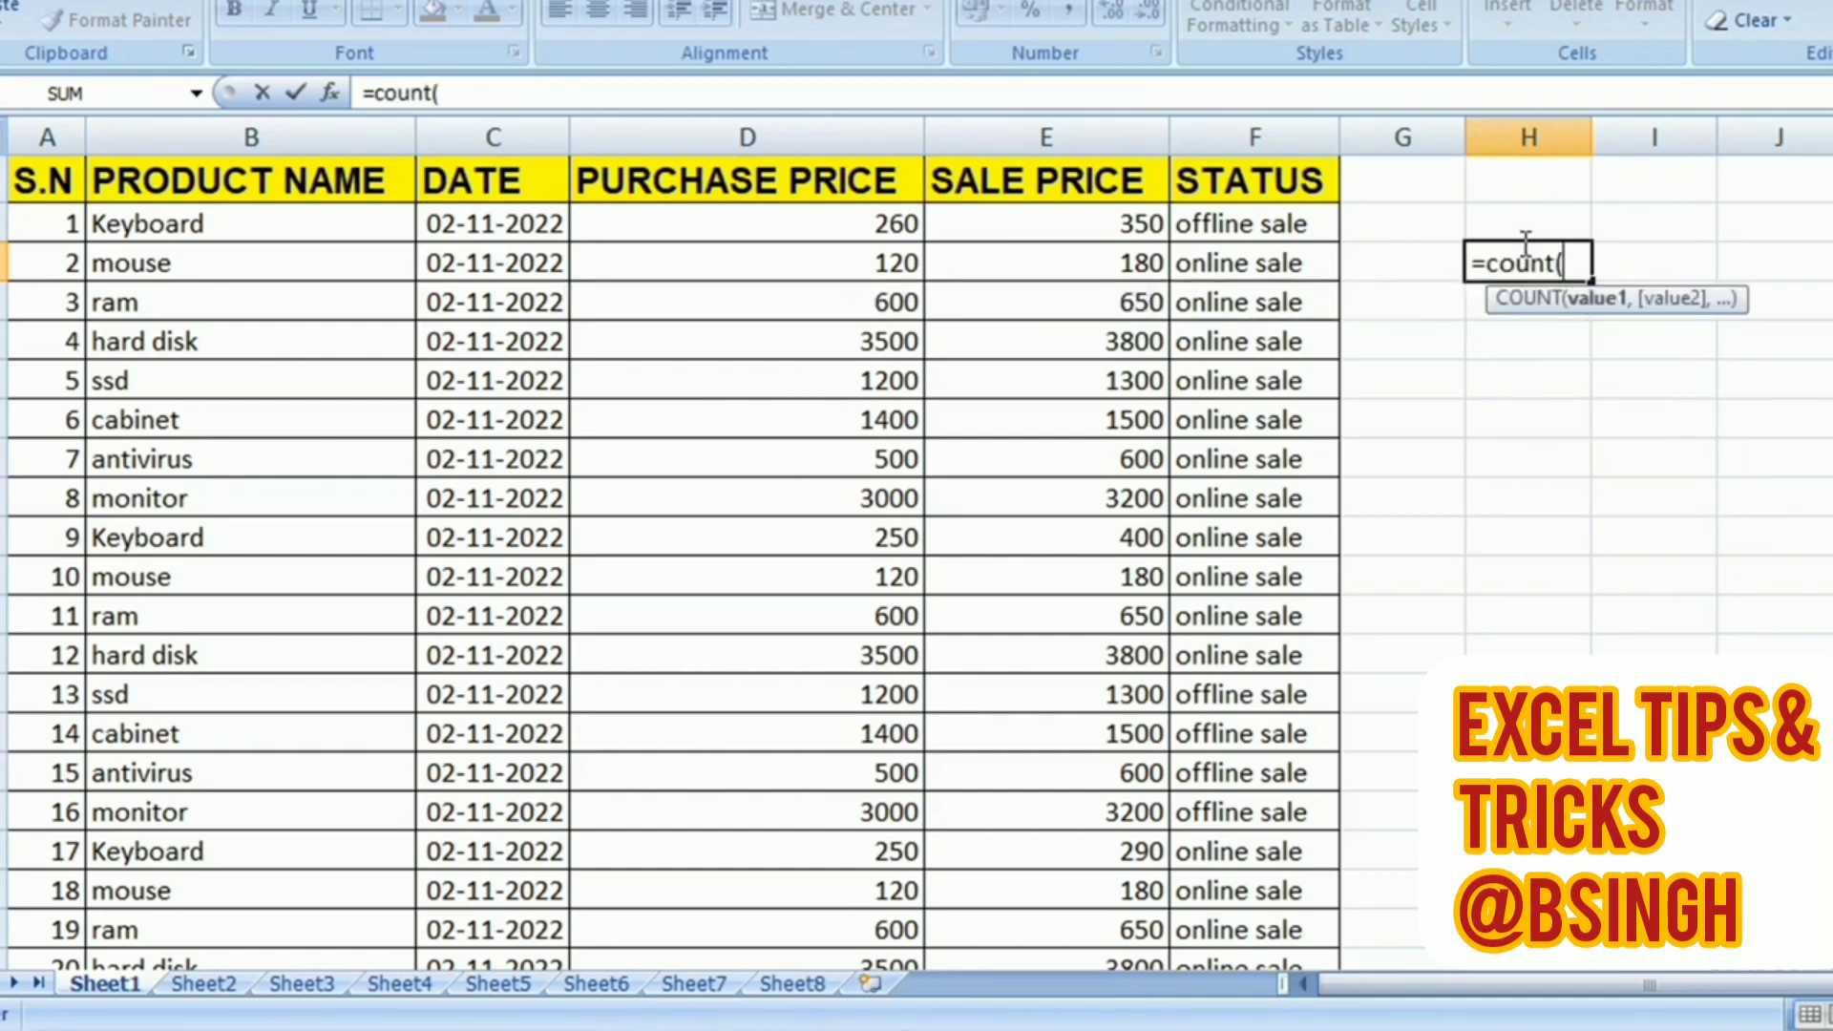
{"action": "left_click", "coordinate": [849, 223]}
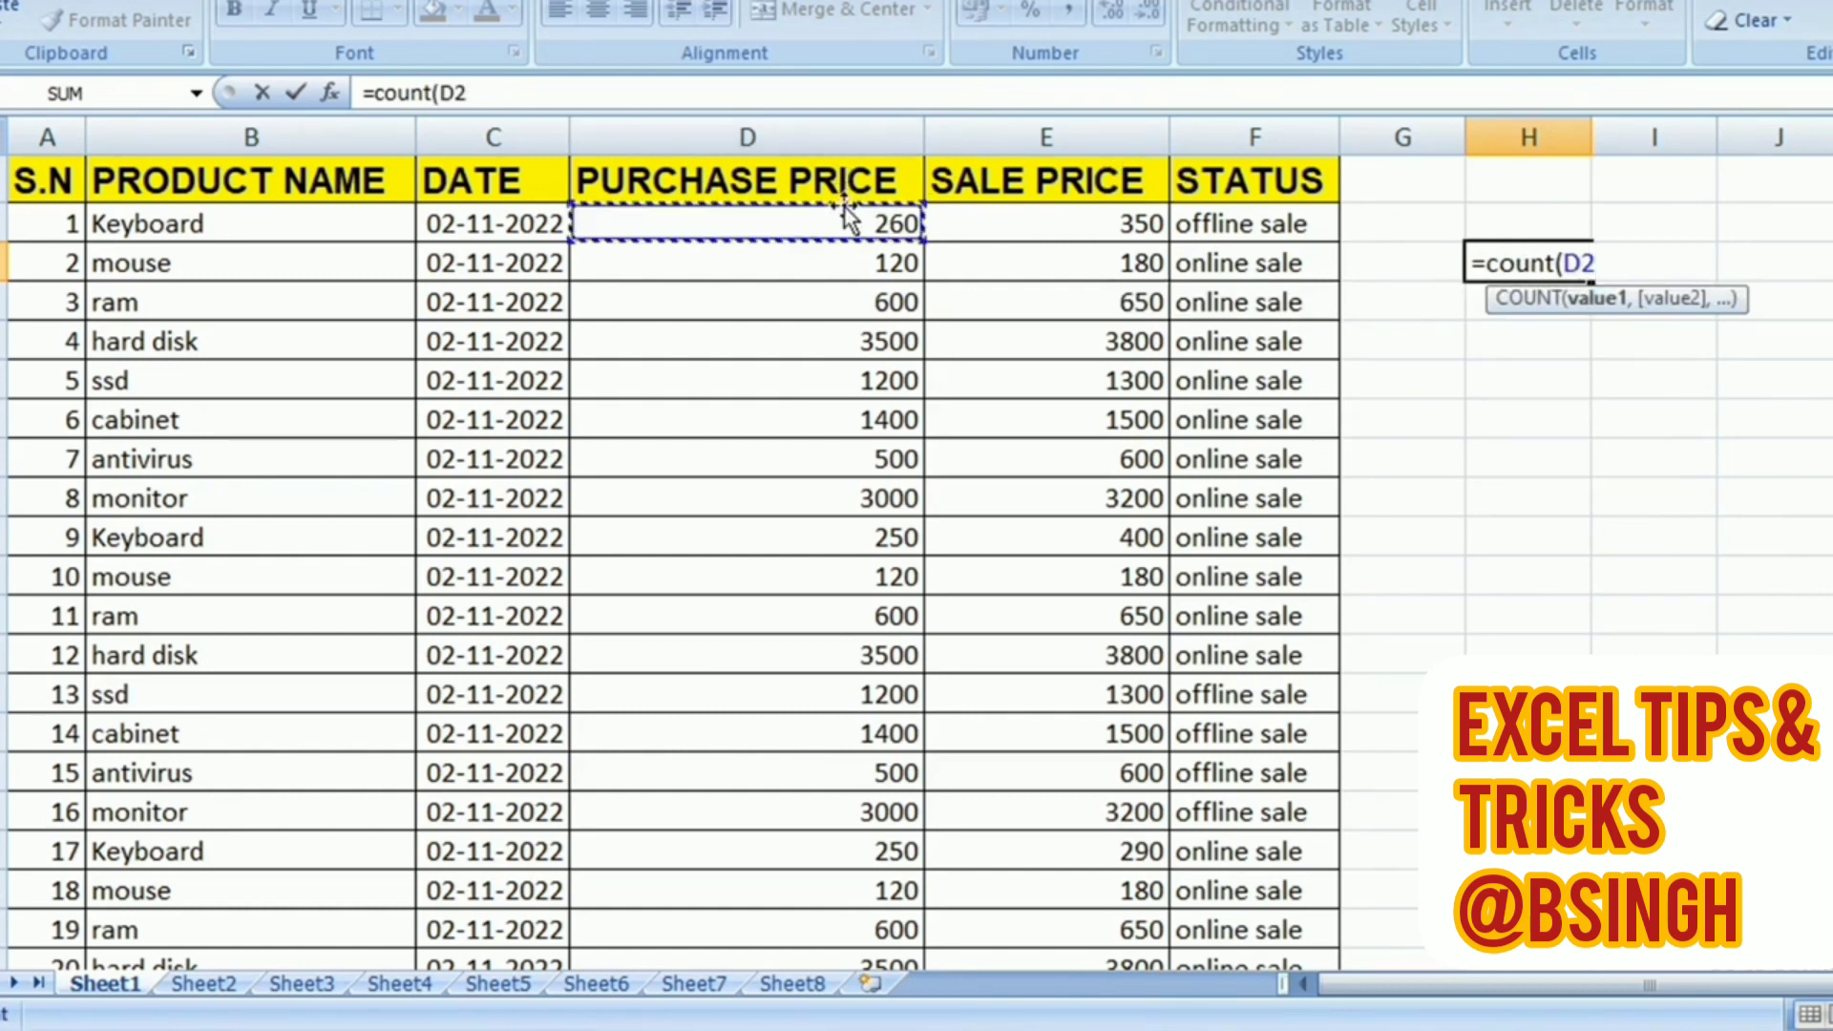
{"action": "key", "text": "ctrl+shift+Down"}
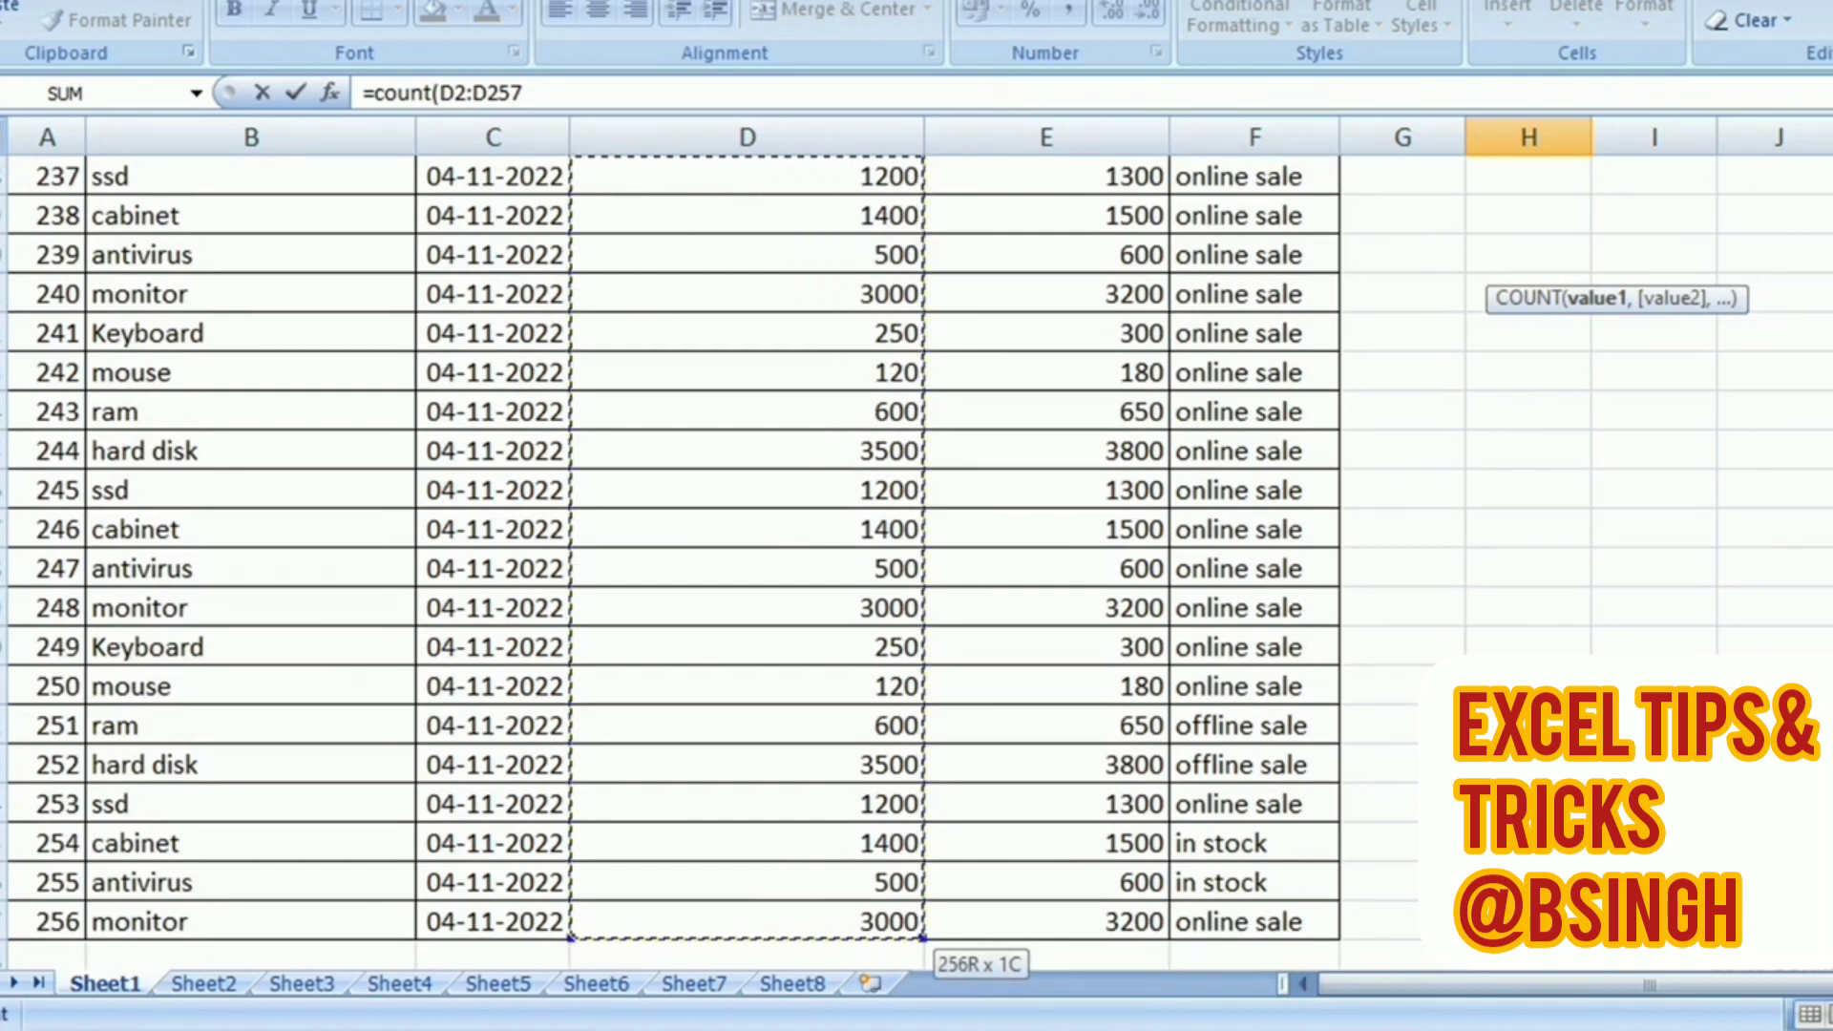
{"action": "scroll", "coordinate": [669, 563], "scroll_direction": "up", "scroll_amount": 20}
{"action": "scroll", "coordinate": [669, 563], "scroll_direction": "up", "scroll_amount": 20}
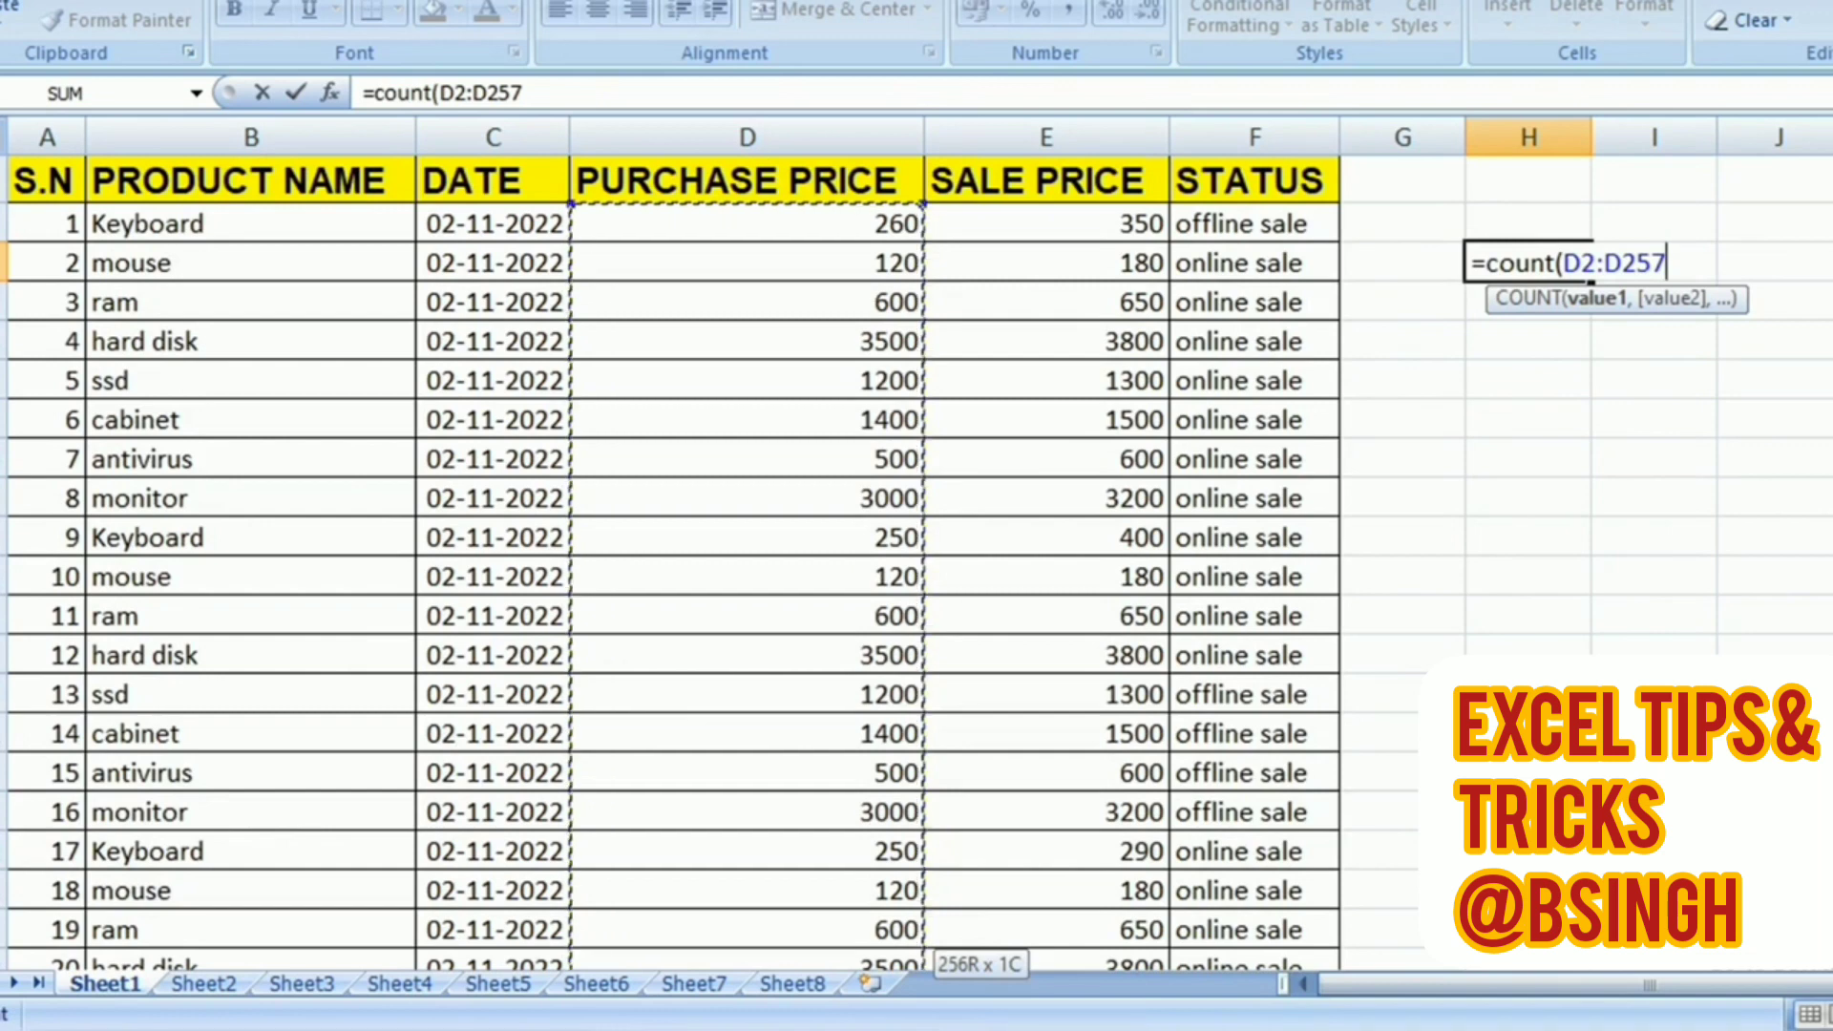
{"action": "type", "text": ")"}
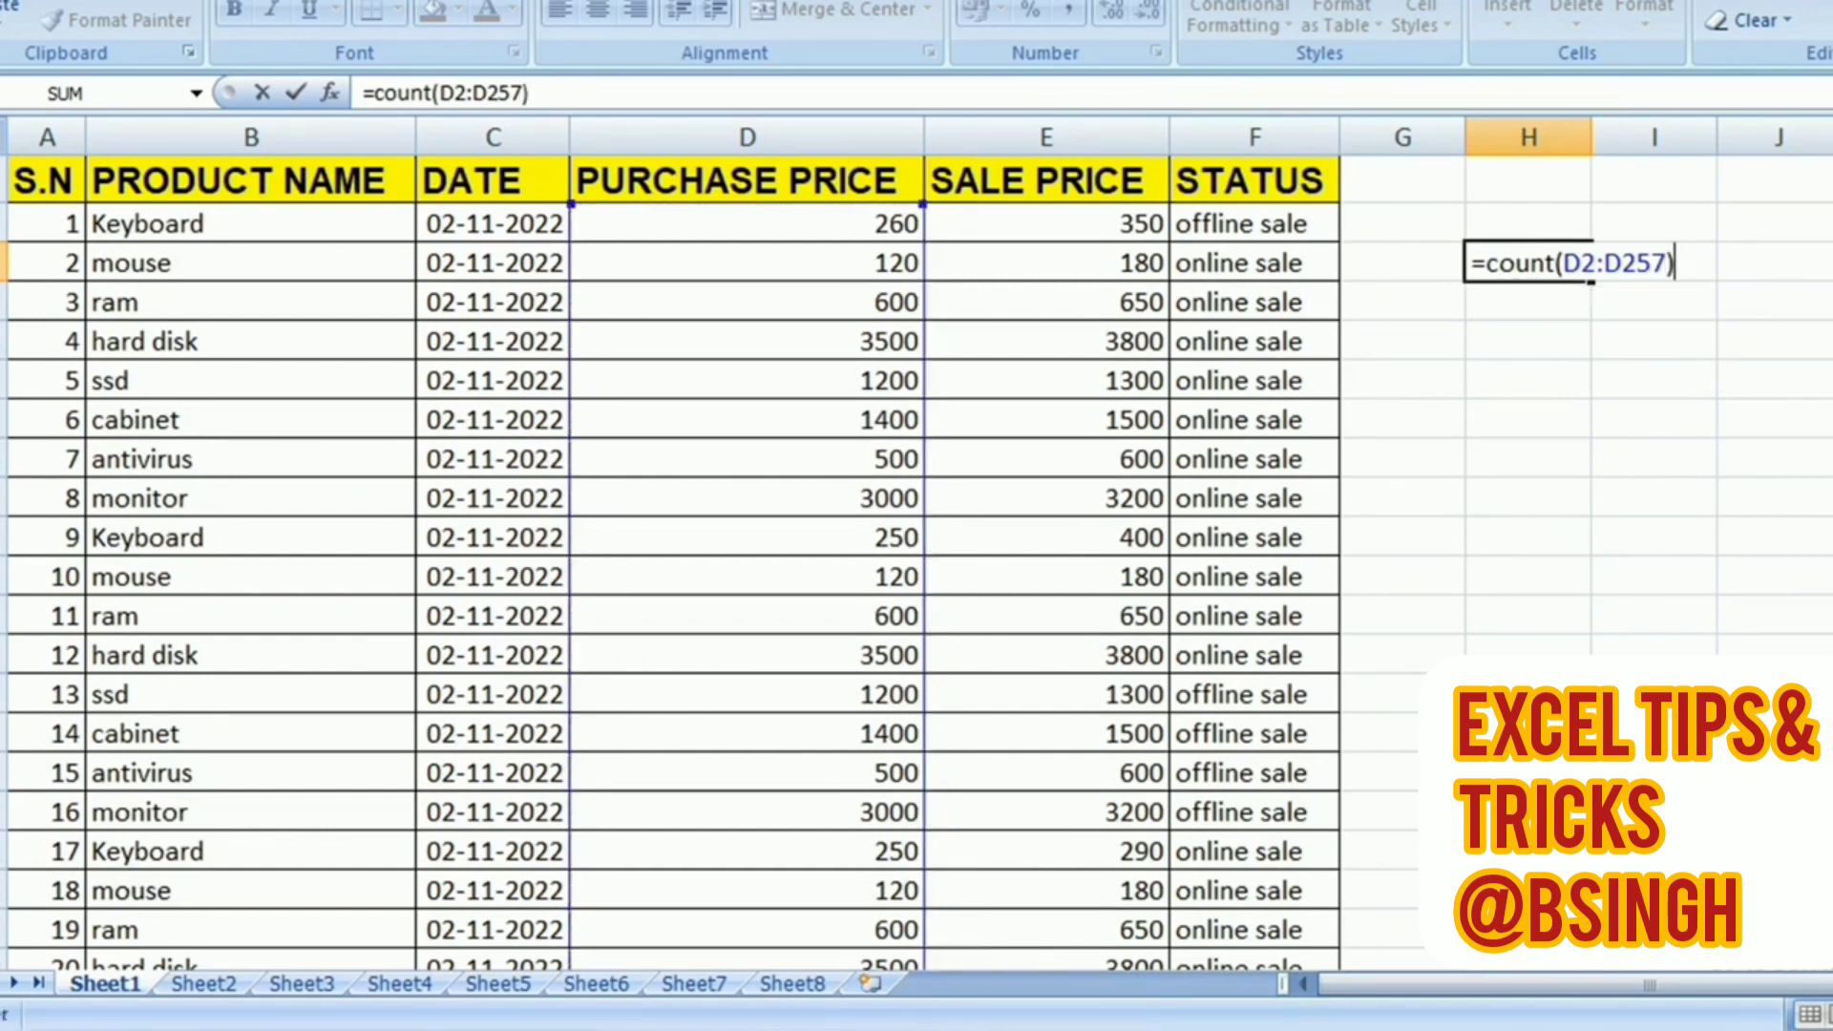
{"action": "key", "text": "Return"}
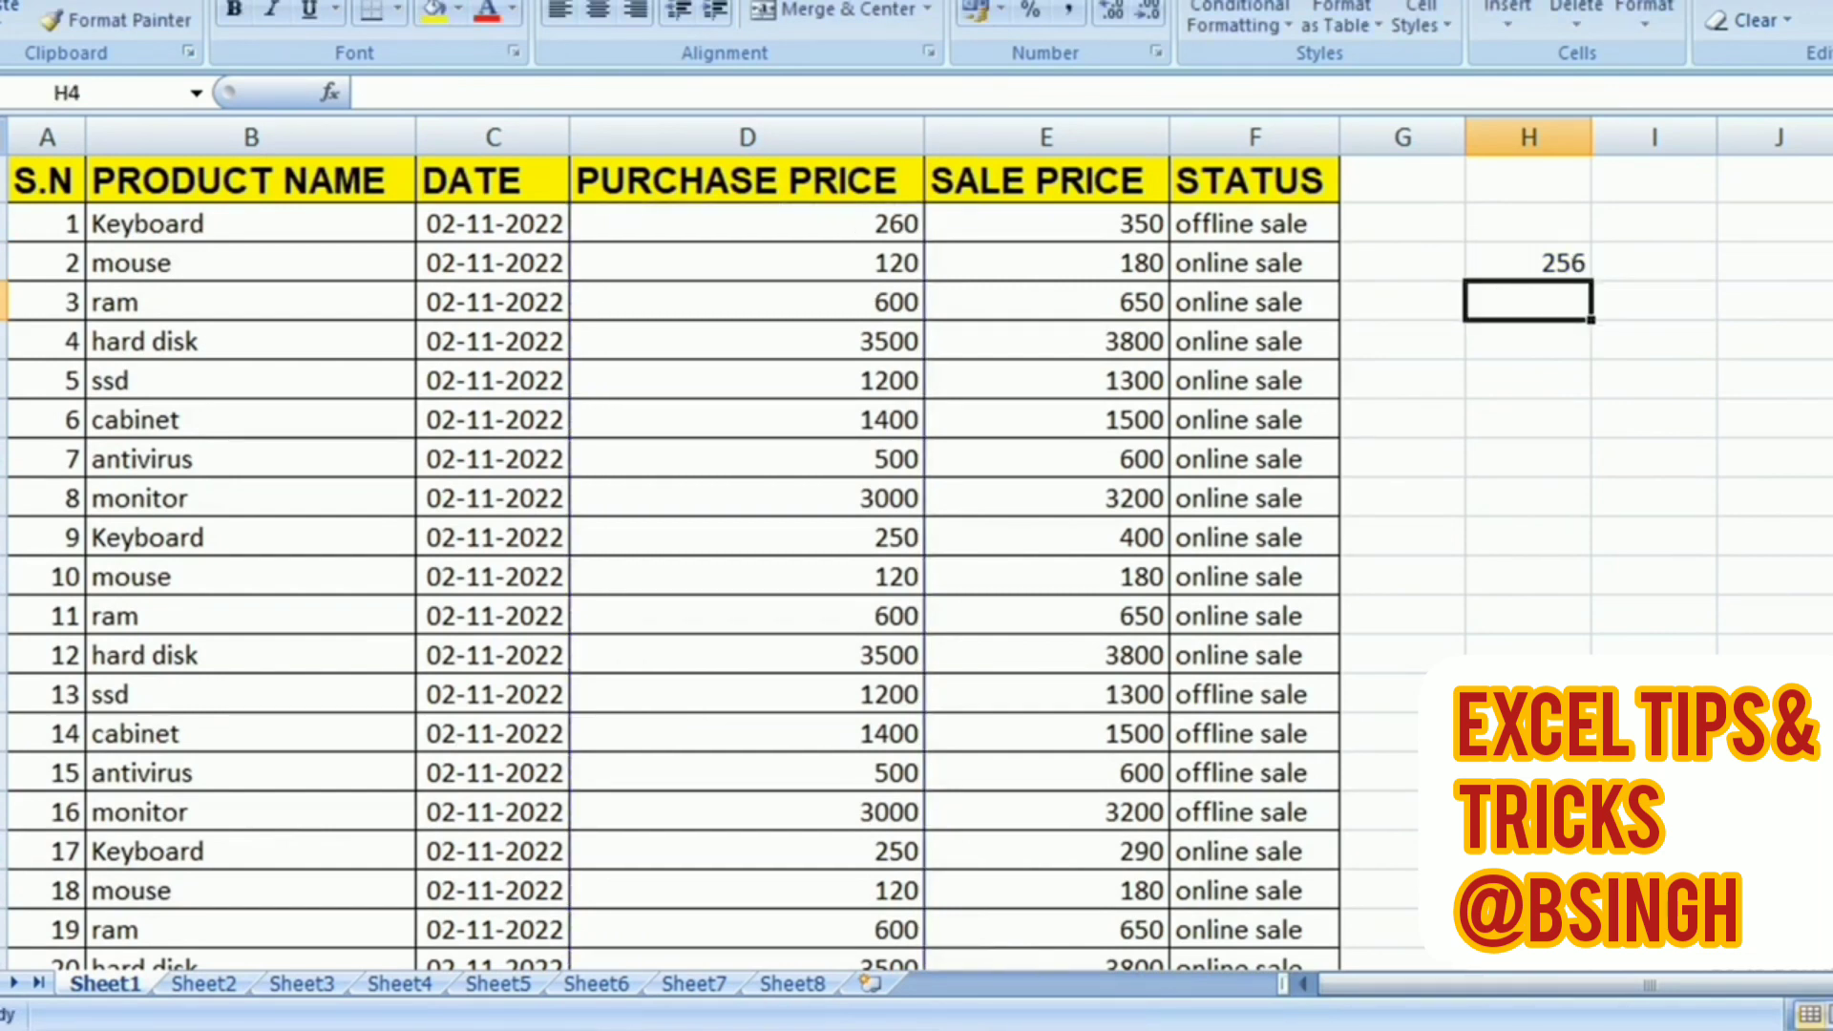
{"action": "left_click", "coordinate": [1528, 262]}
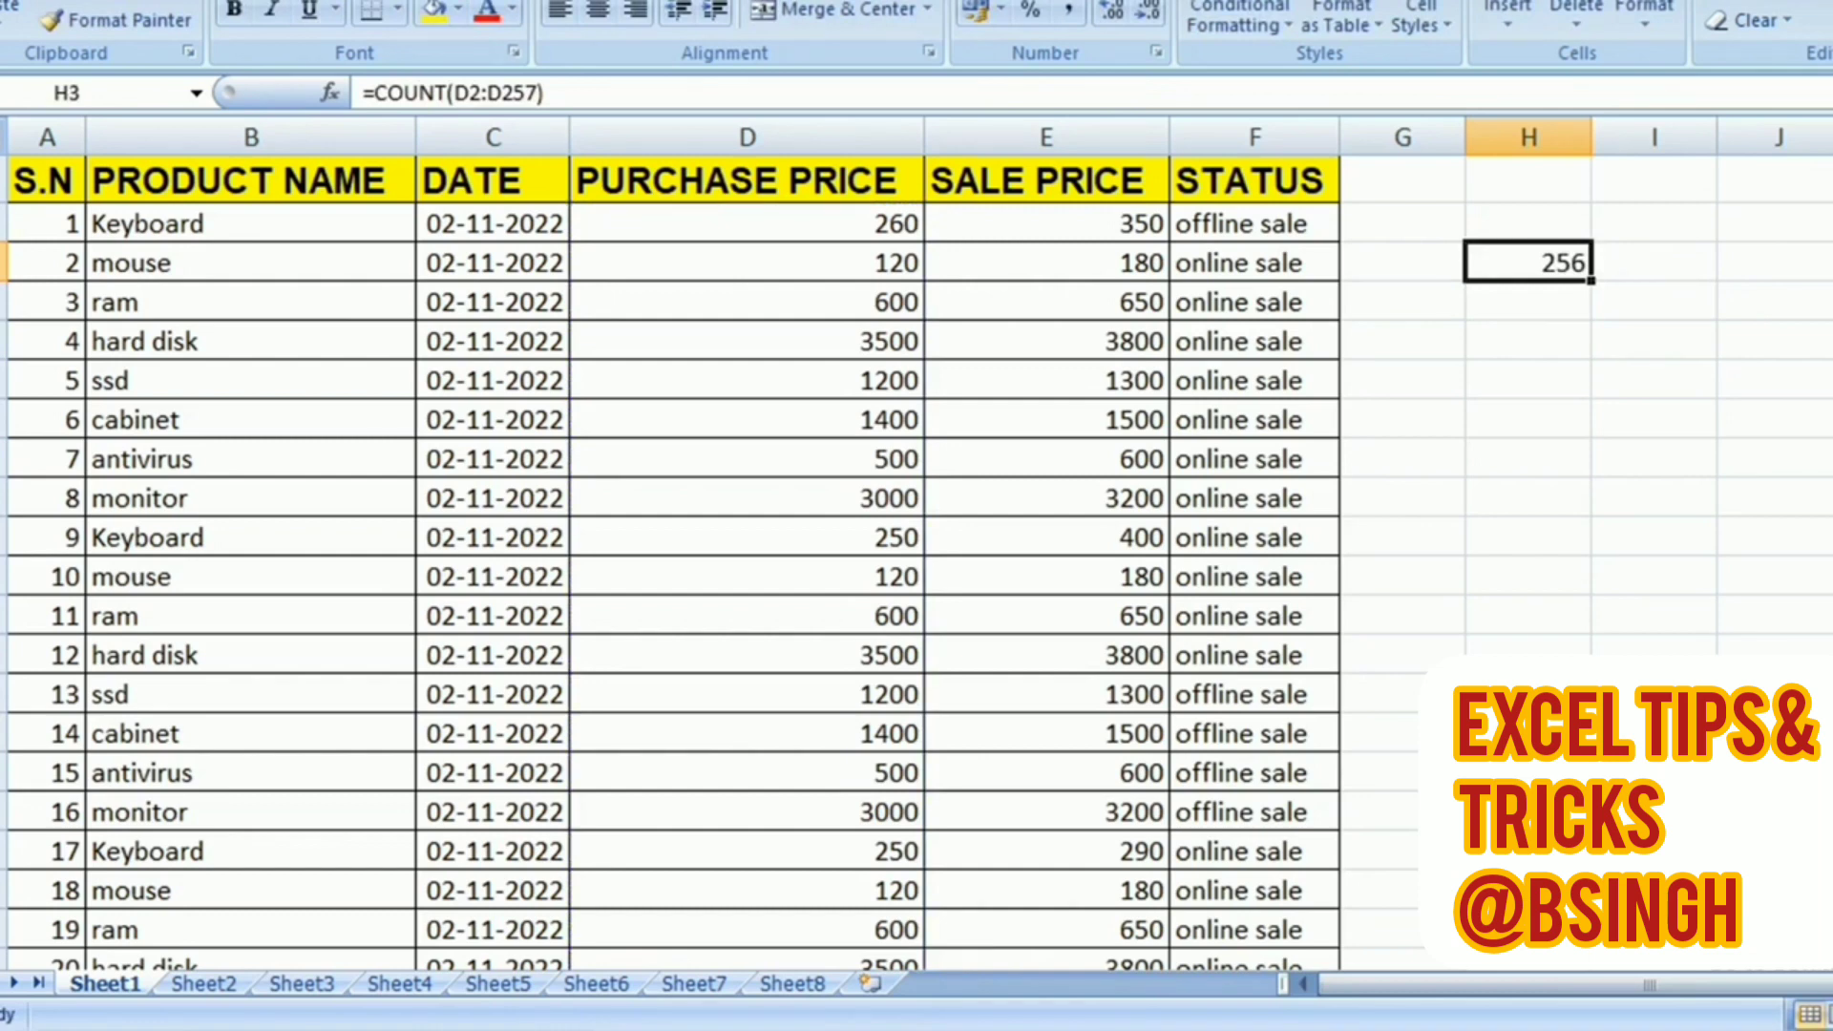
- Blank the purchase prices 120 in D3 and 3500 in D5, then undo to restore them
{"action": "key", "text": "Left"}
{"action": "key", "text": "Left"}
{"action": "key", "text": "Left"}
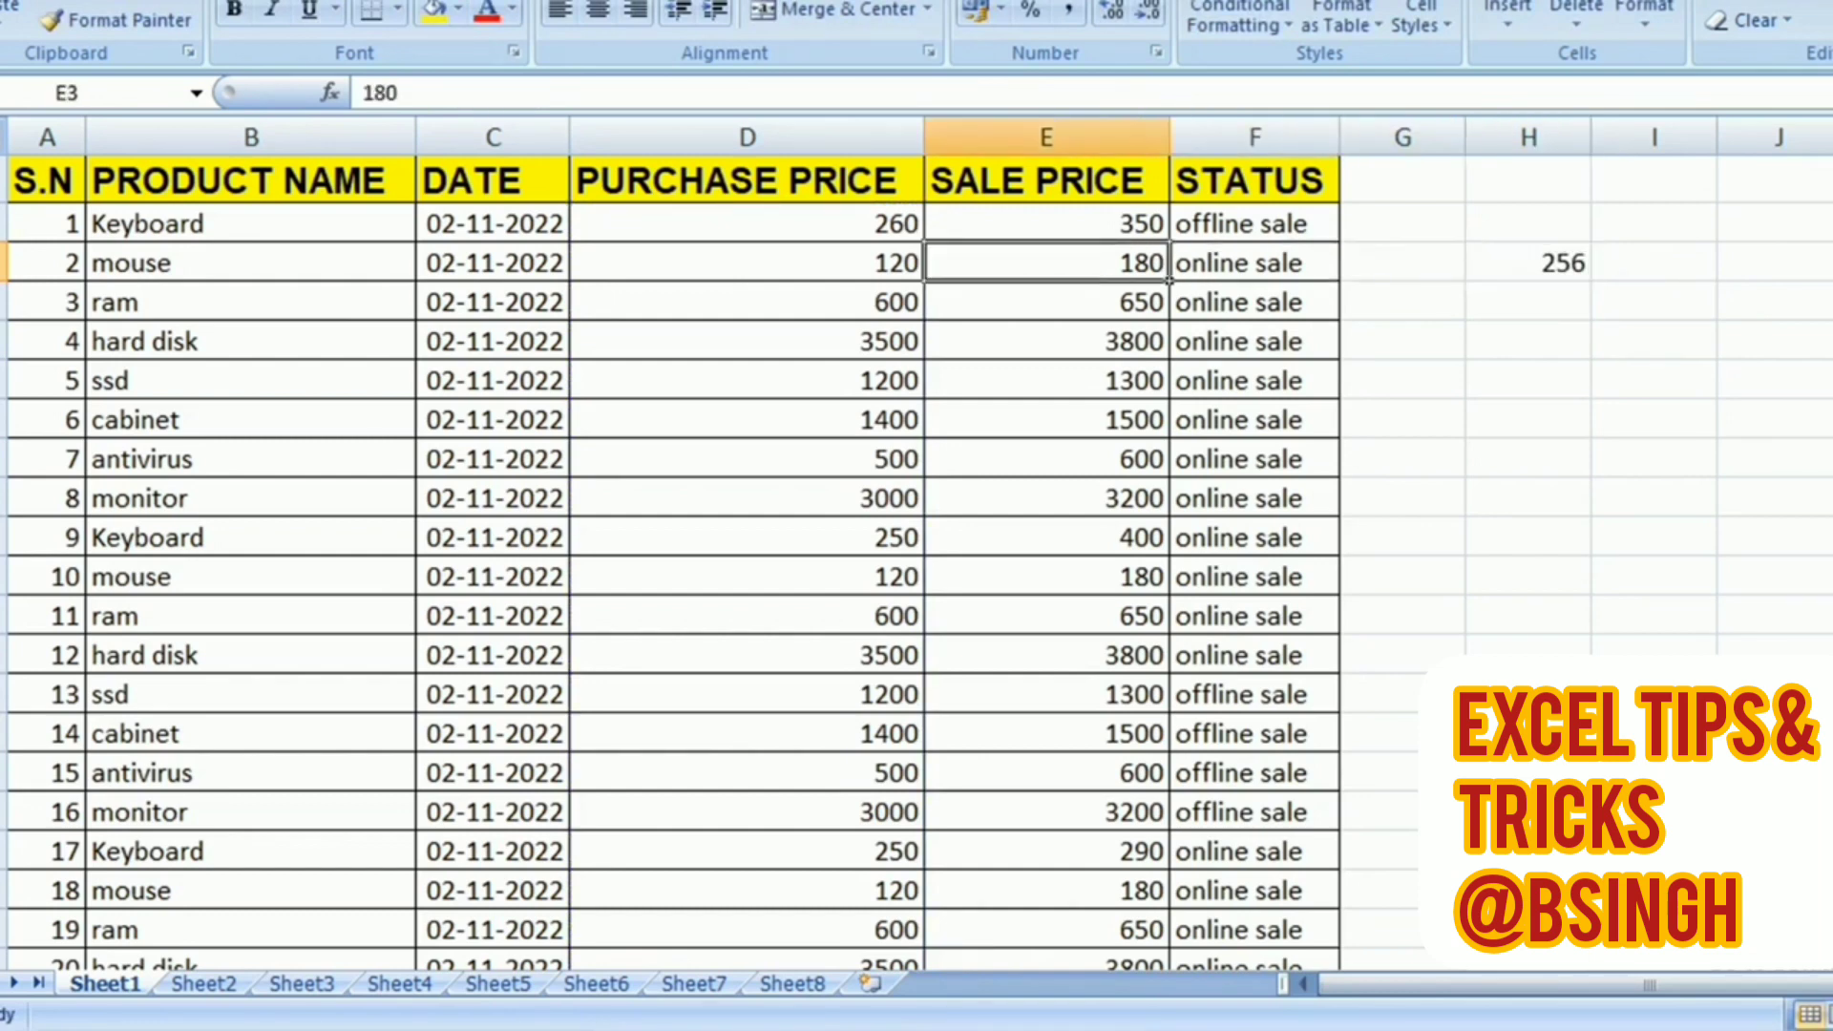
{"action": "key", "text": "Left"}
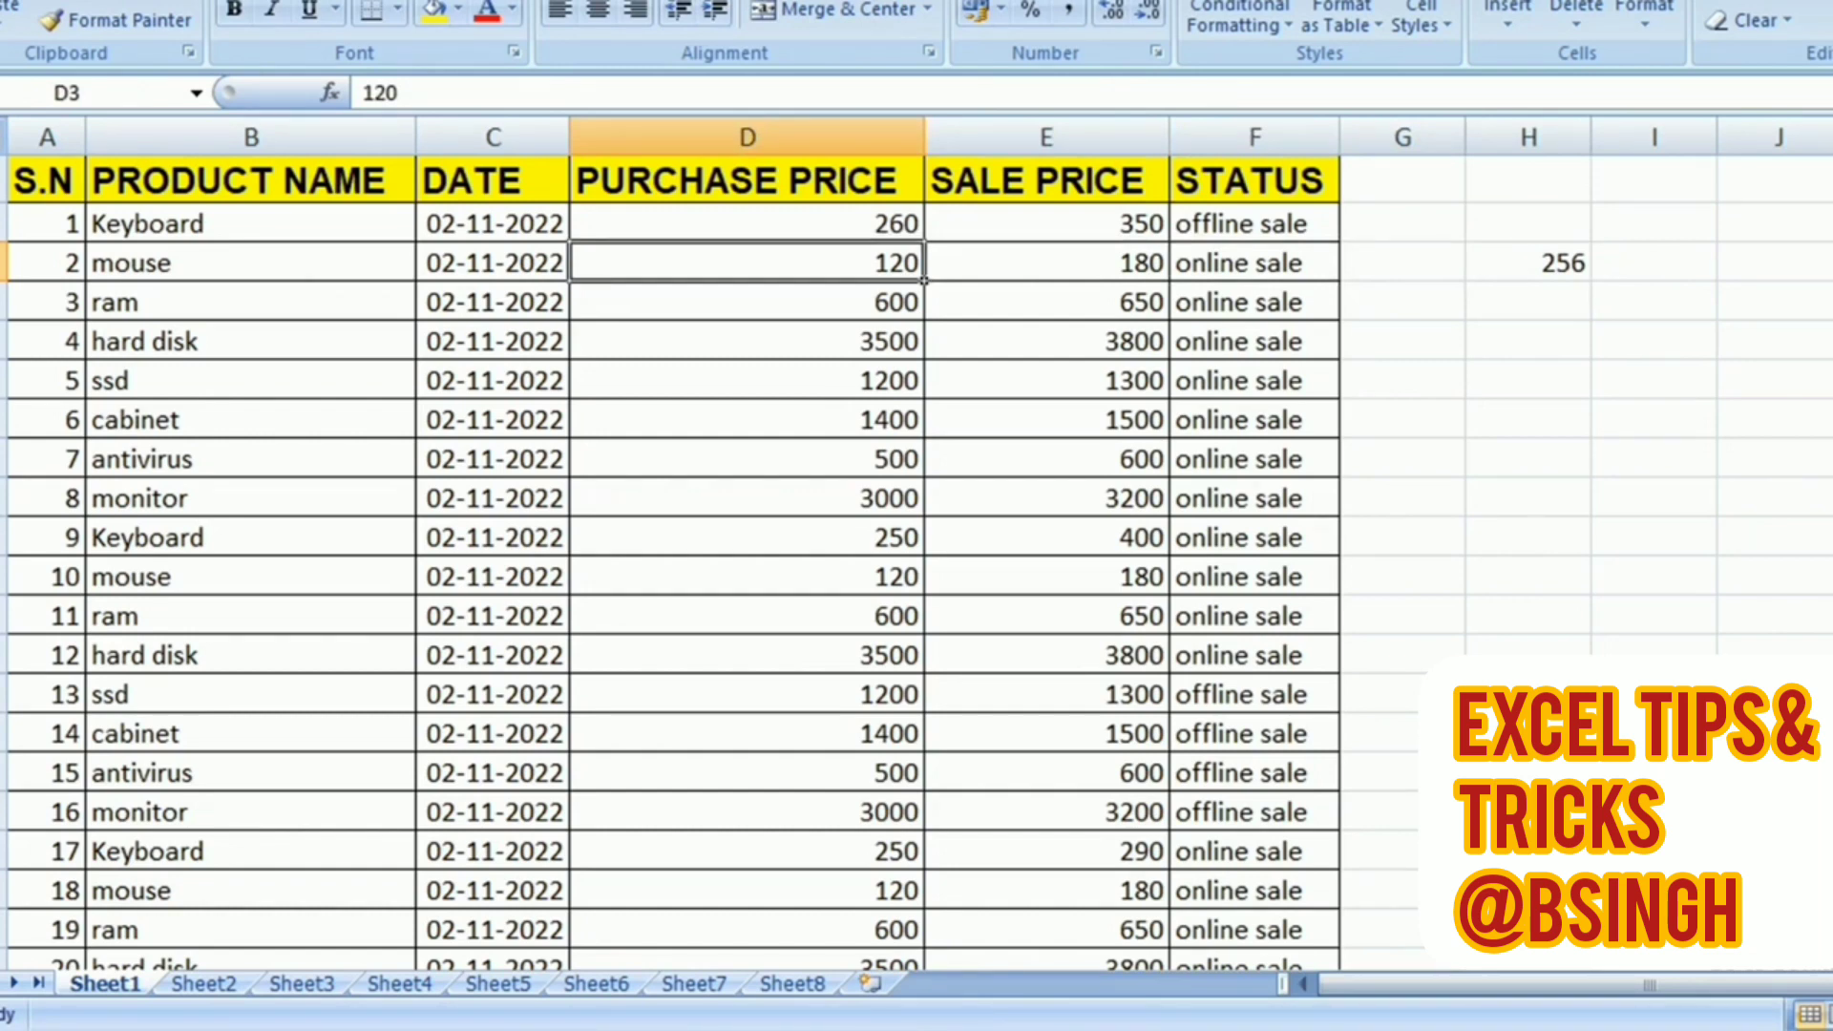
{"action": "key", "text": "Delete"}
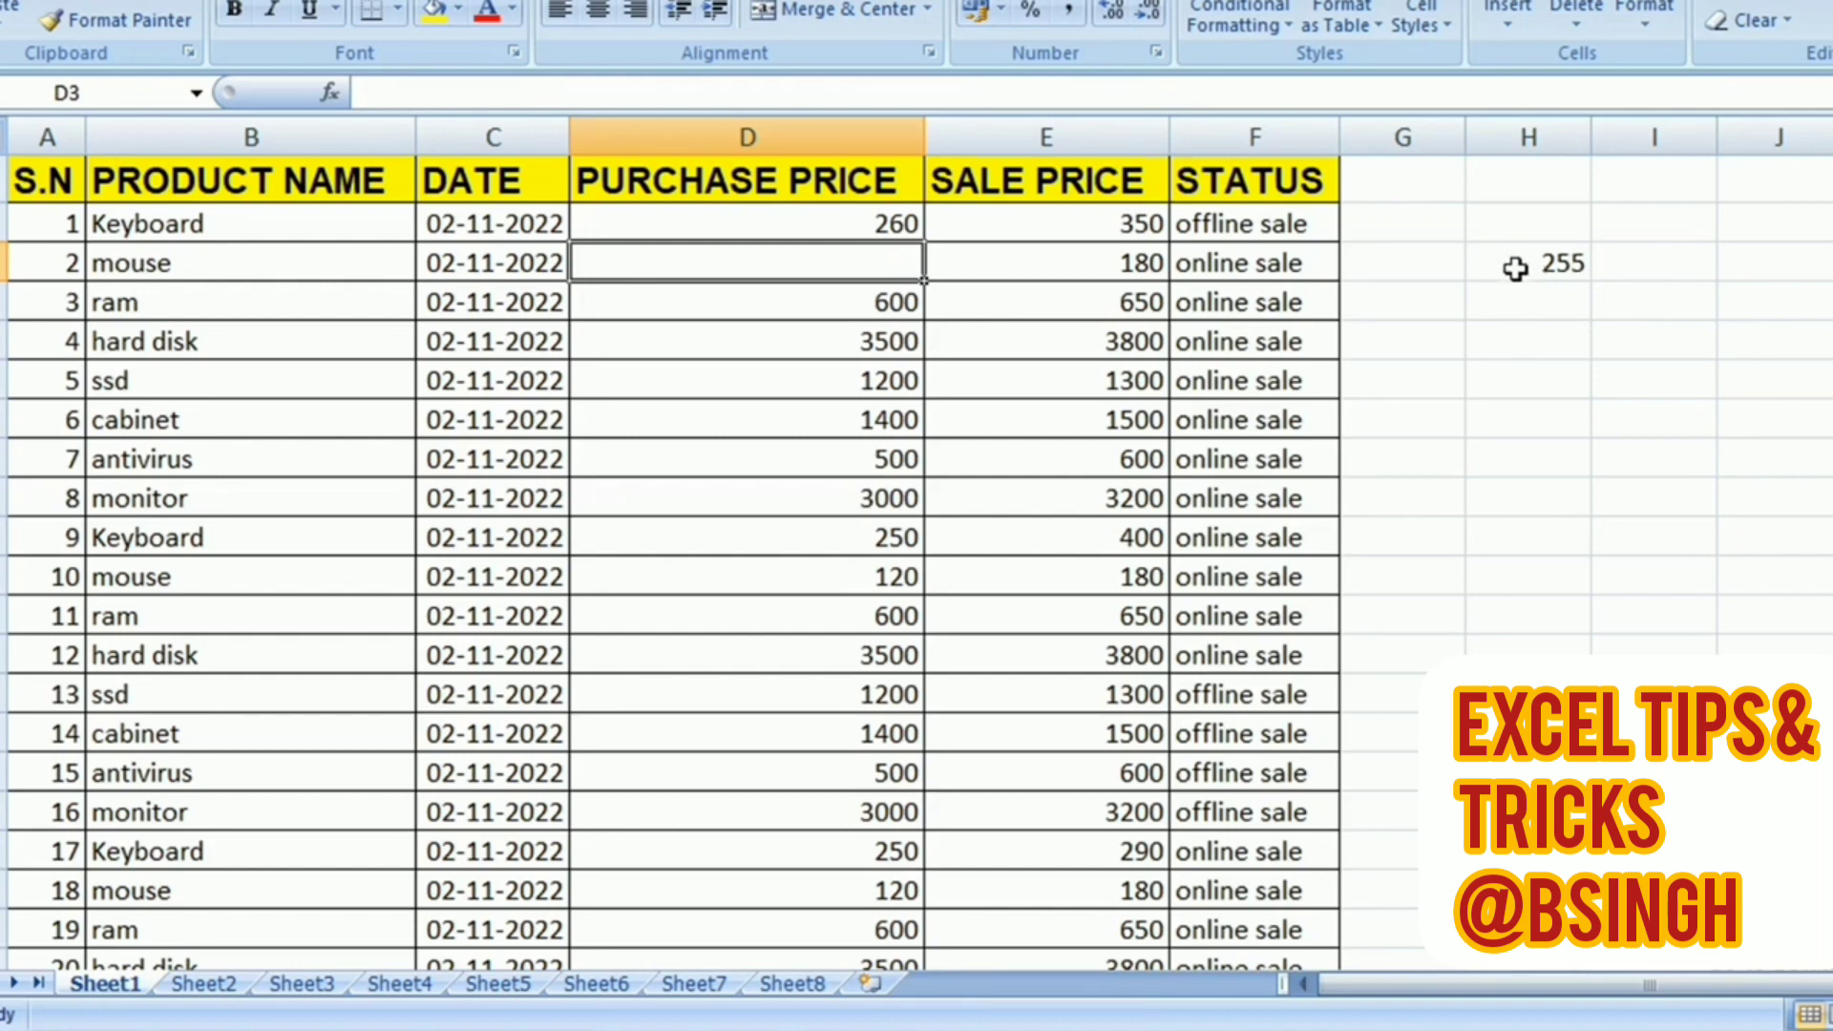
{"action": "left_click", "coordinate": [876, 347]}
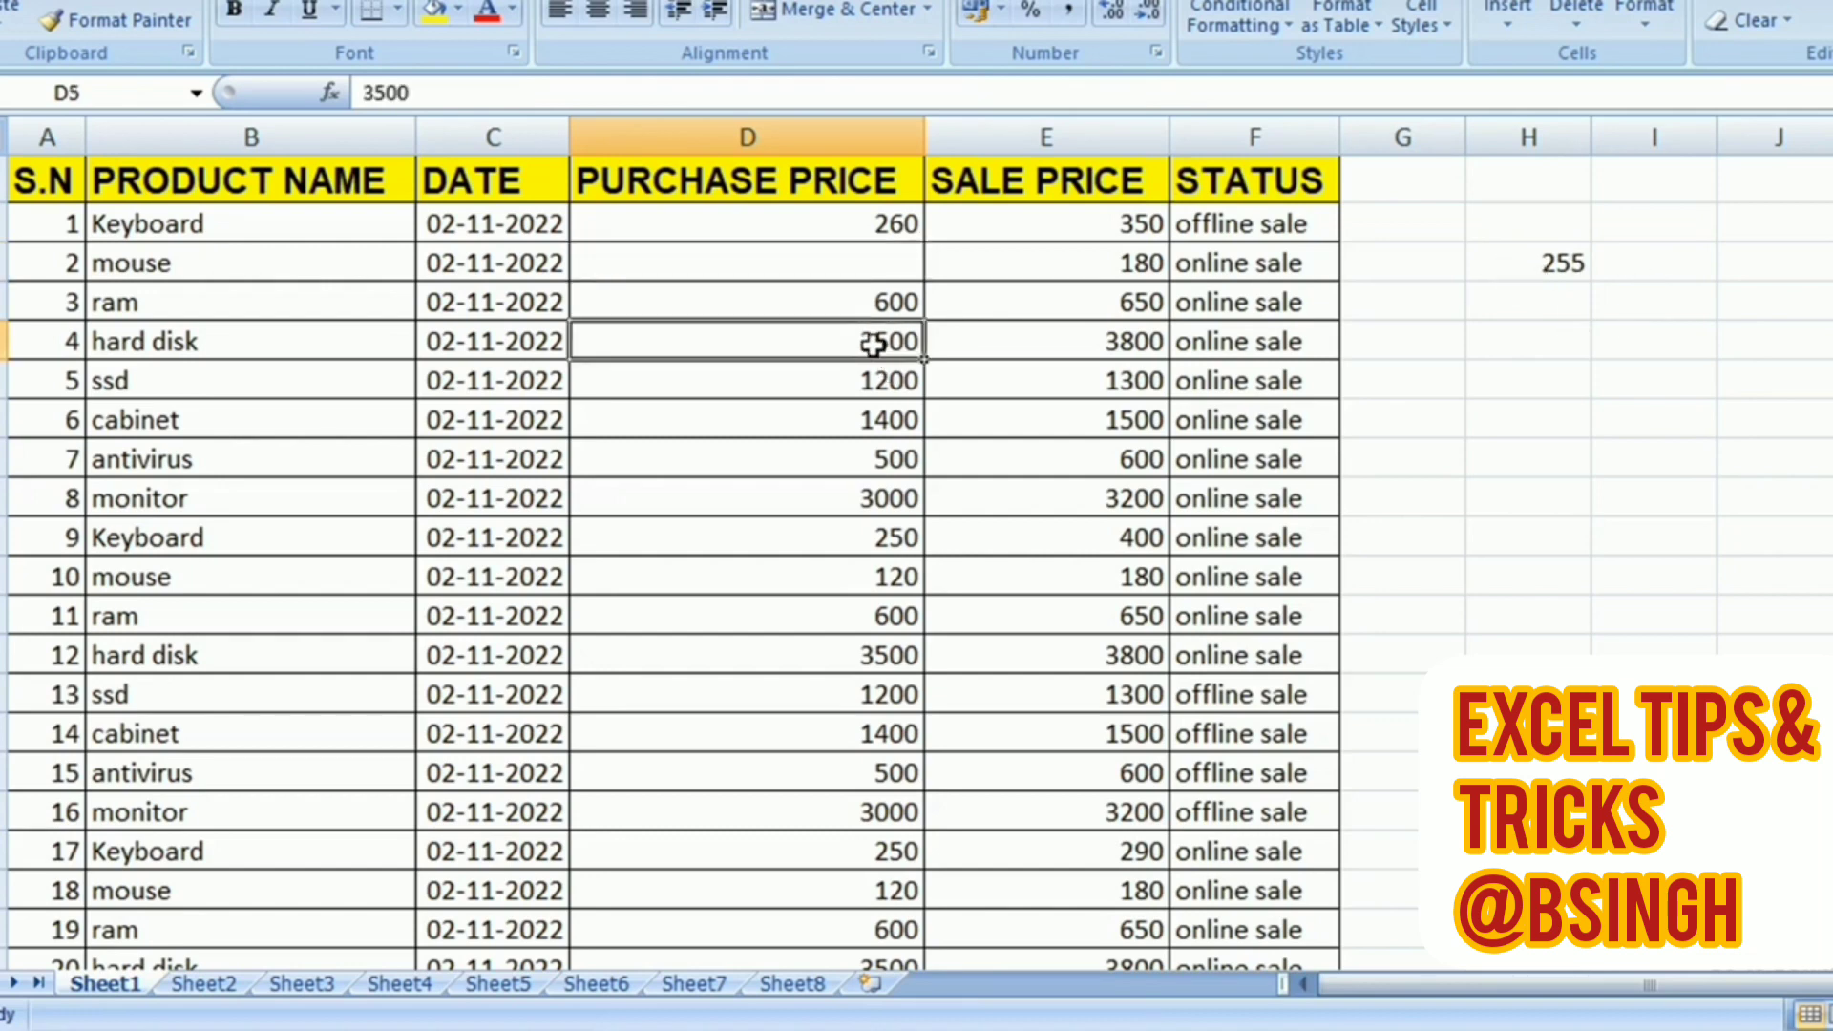
{"action": "key", "text": "Delete"}
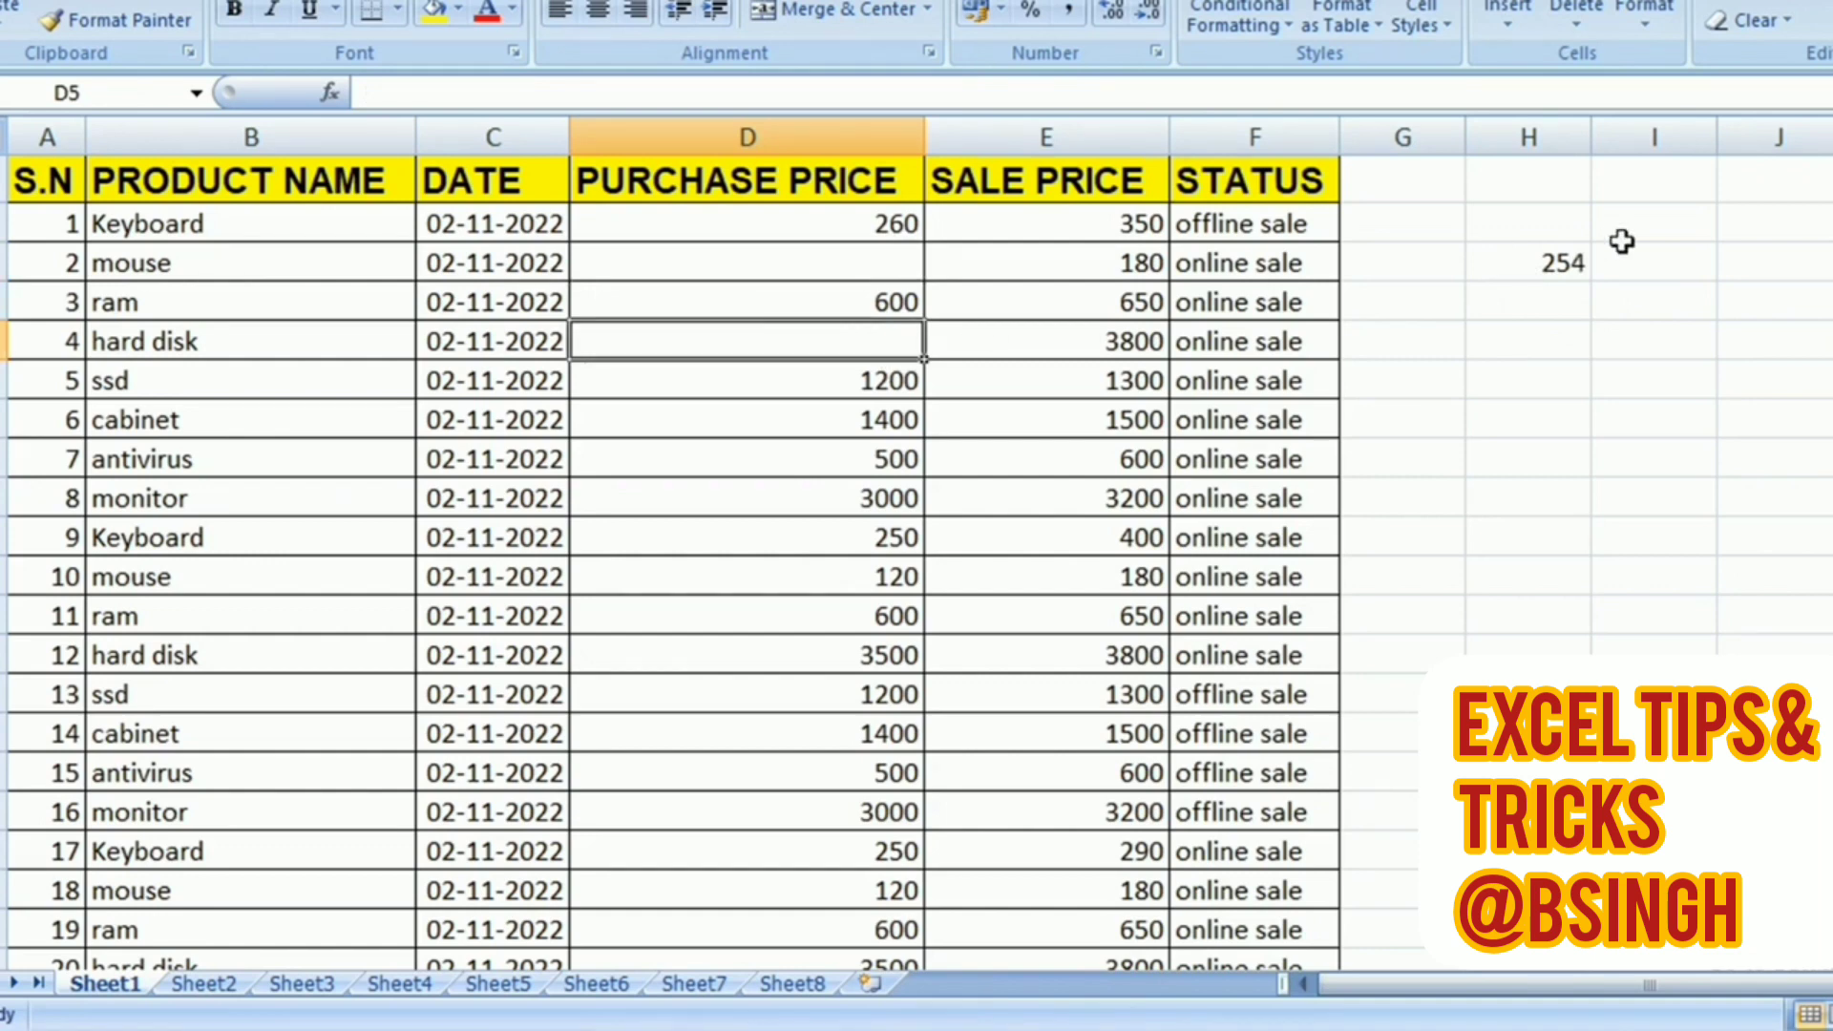
{"action": "key", "text": "ctrl+z"}
{"action": "key", "text": "ctrl+z"}
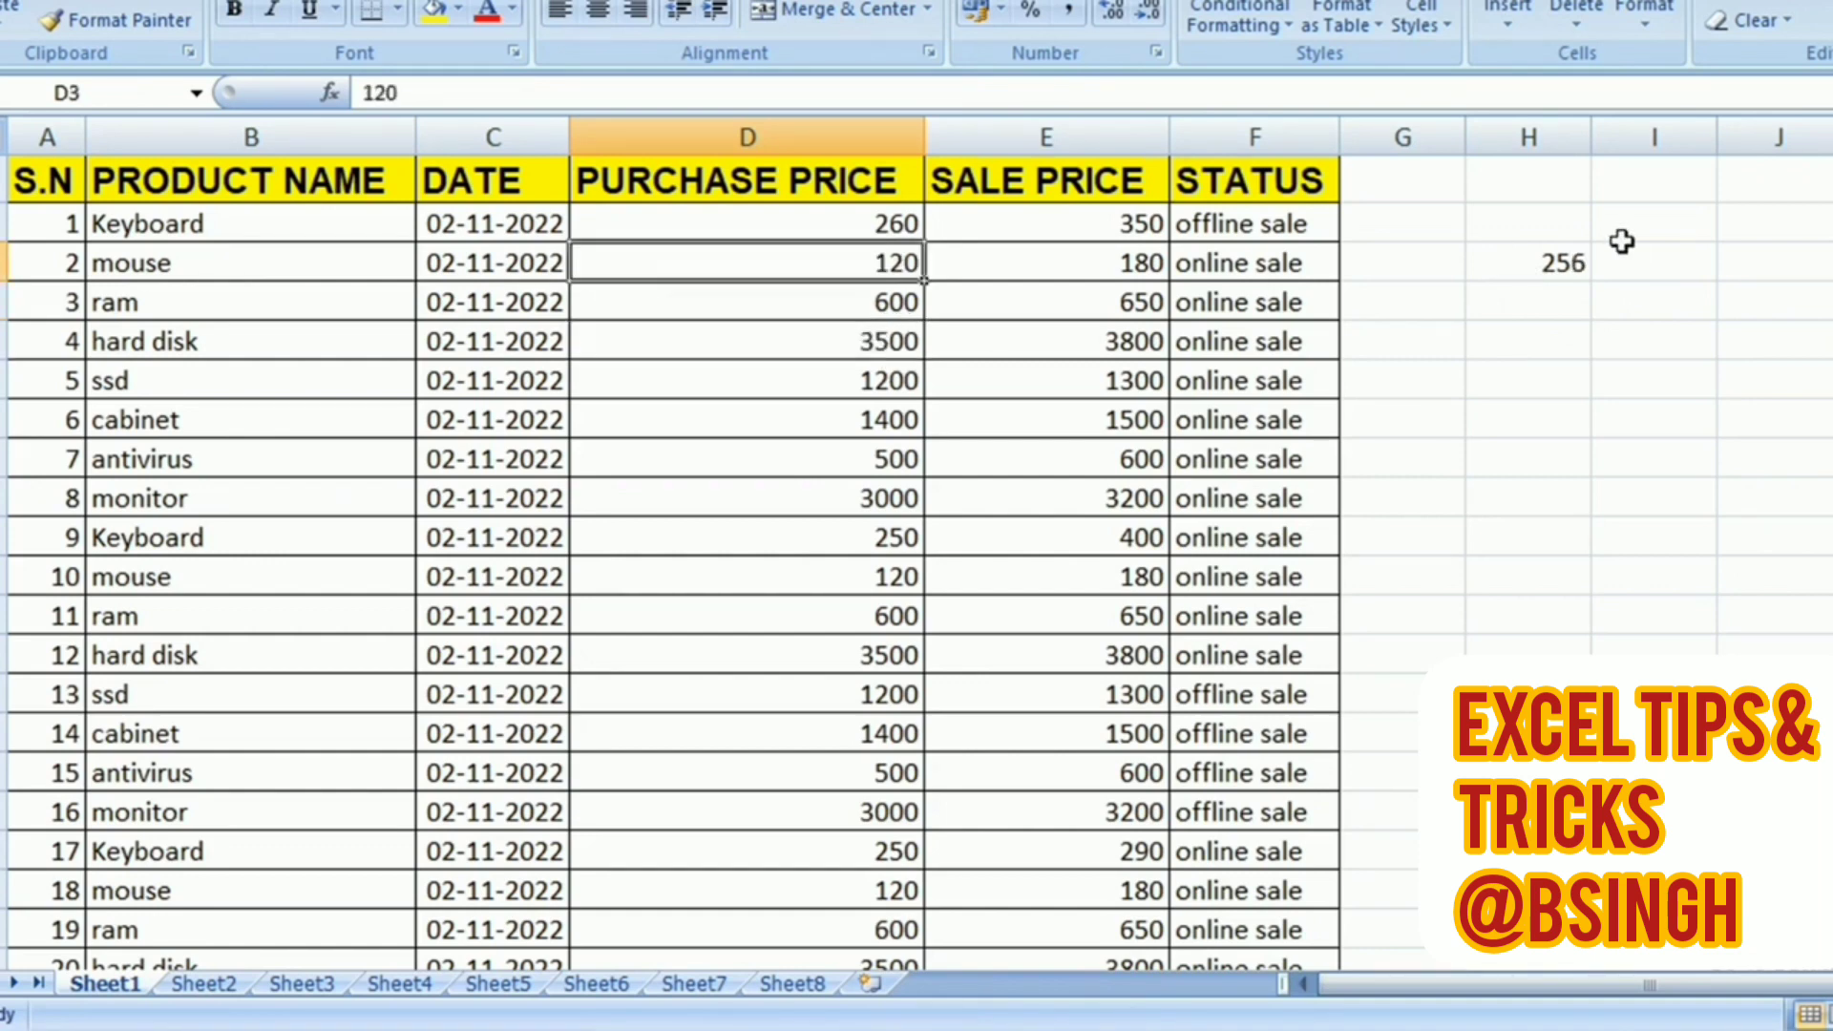
{"action": "left_click_drag", "start_coordinate": [1547, 260], "coordinate": [1568, 292]}
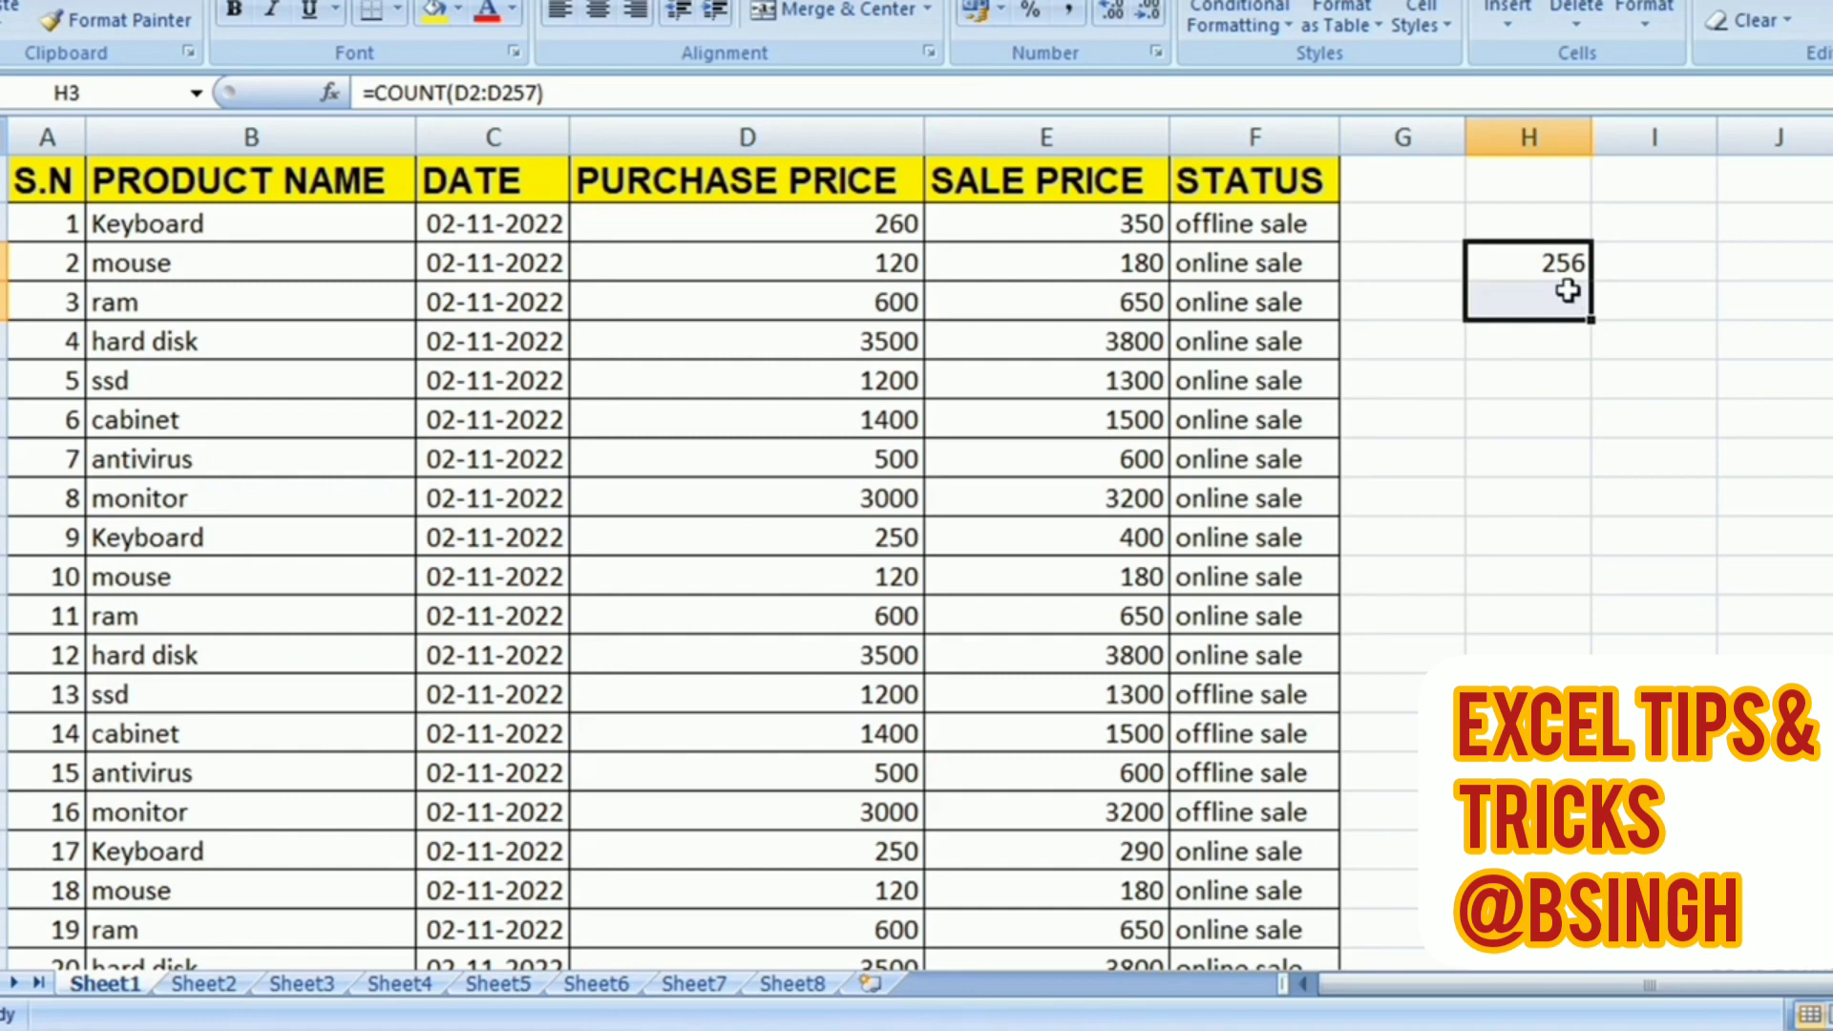
- Clear the count formula from H3 and select the Keyboard product name in B2
{"action": "key", "text": "Delete"}
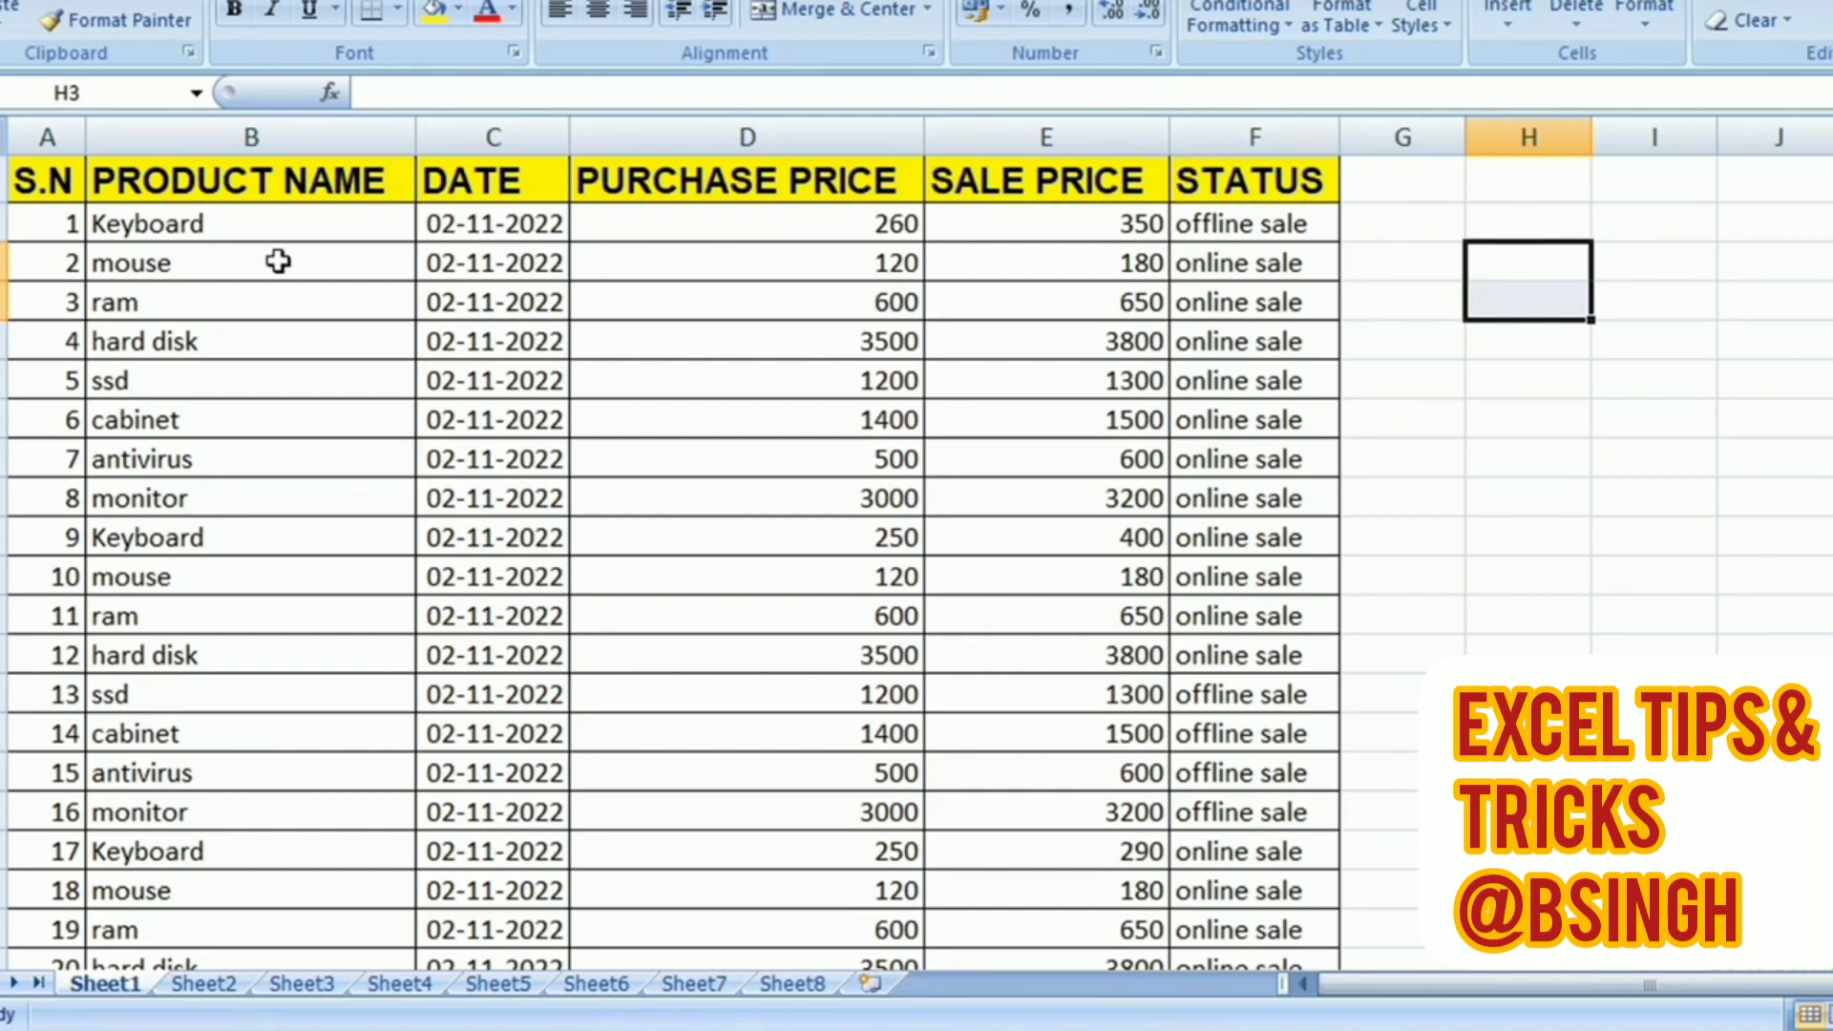
{"action": "left_click_drag", "start_coordinate": [245, 231], "coordinate": [228, 460]}
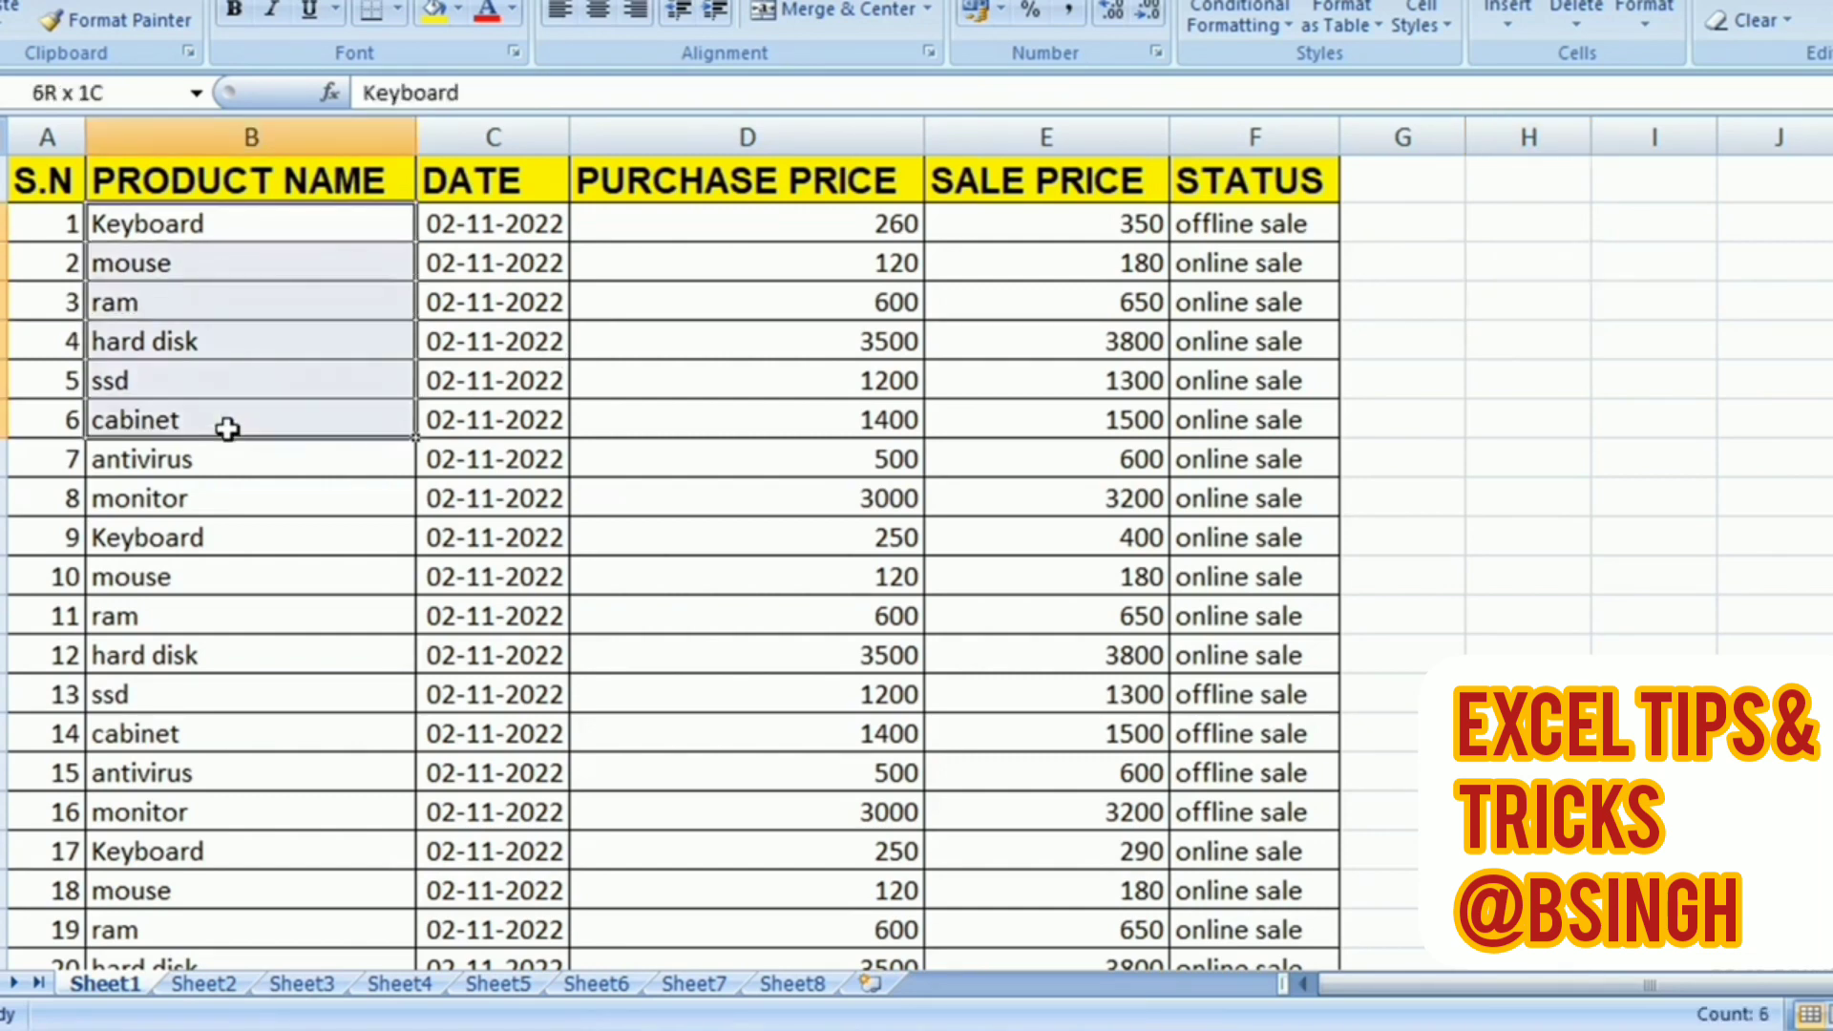
{"action": "left_click", "coordinate": [194, 224]}
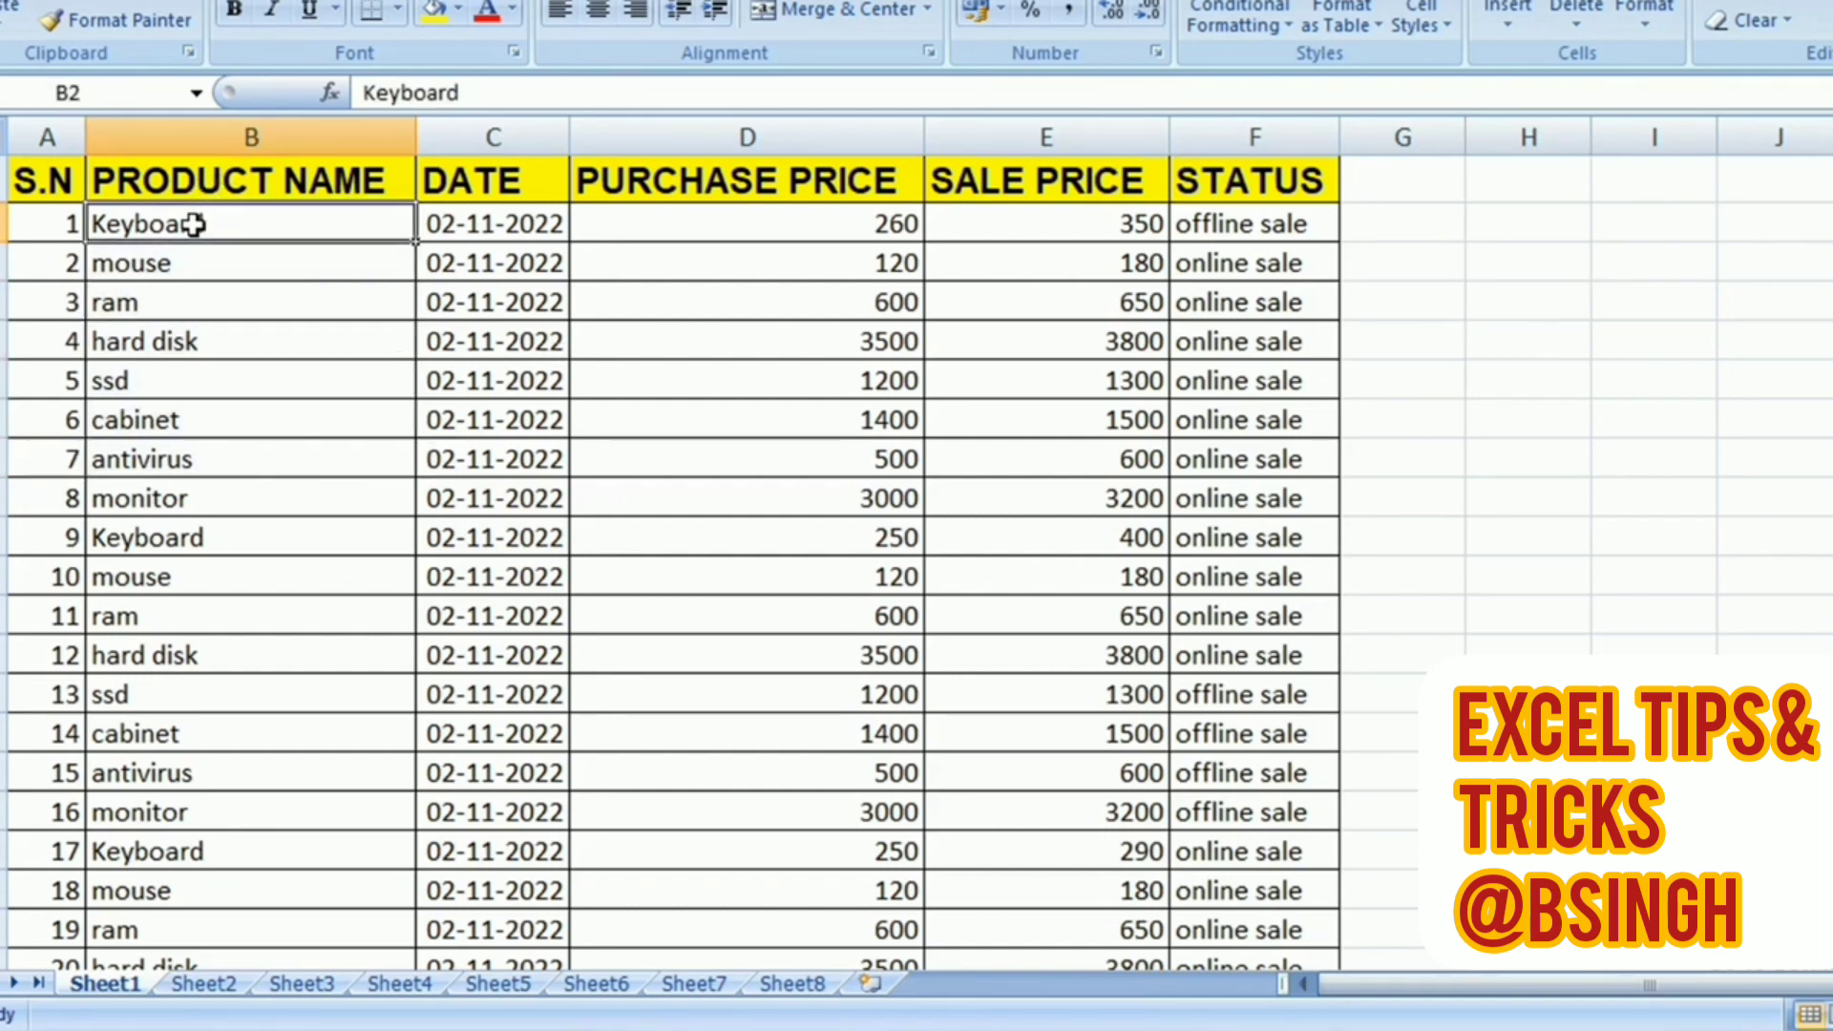
{"action": "scroll", "coordinate": [194, 224], "scroll_direction": "right", "scroll_amount": 5}
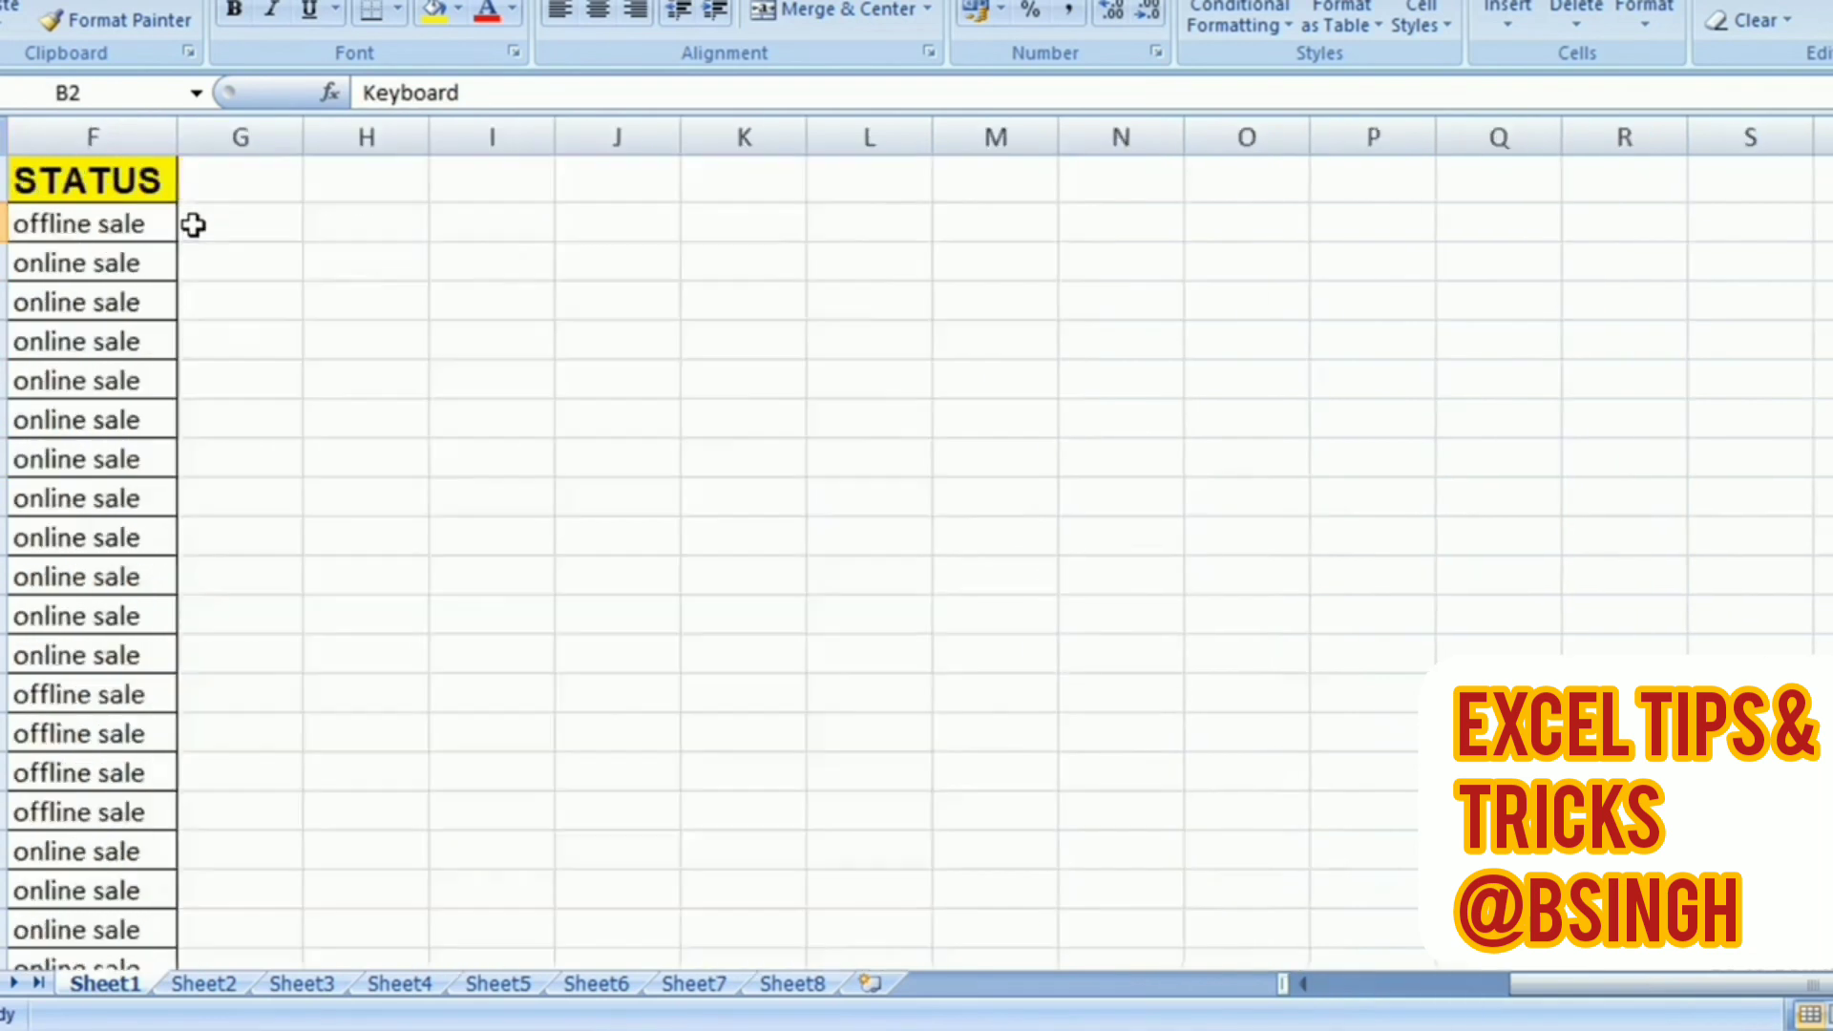
{"action": "scroll", "coordinate": [194, 224], "scroll_direction": "right", "scroll_amount": 10}
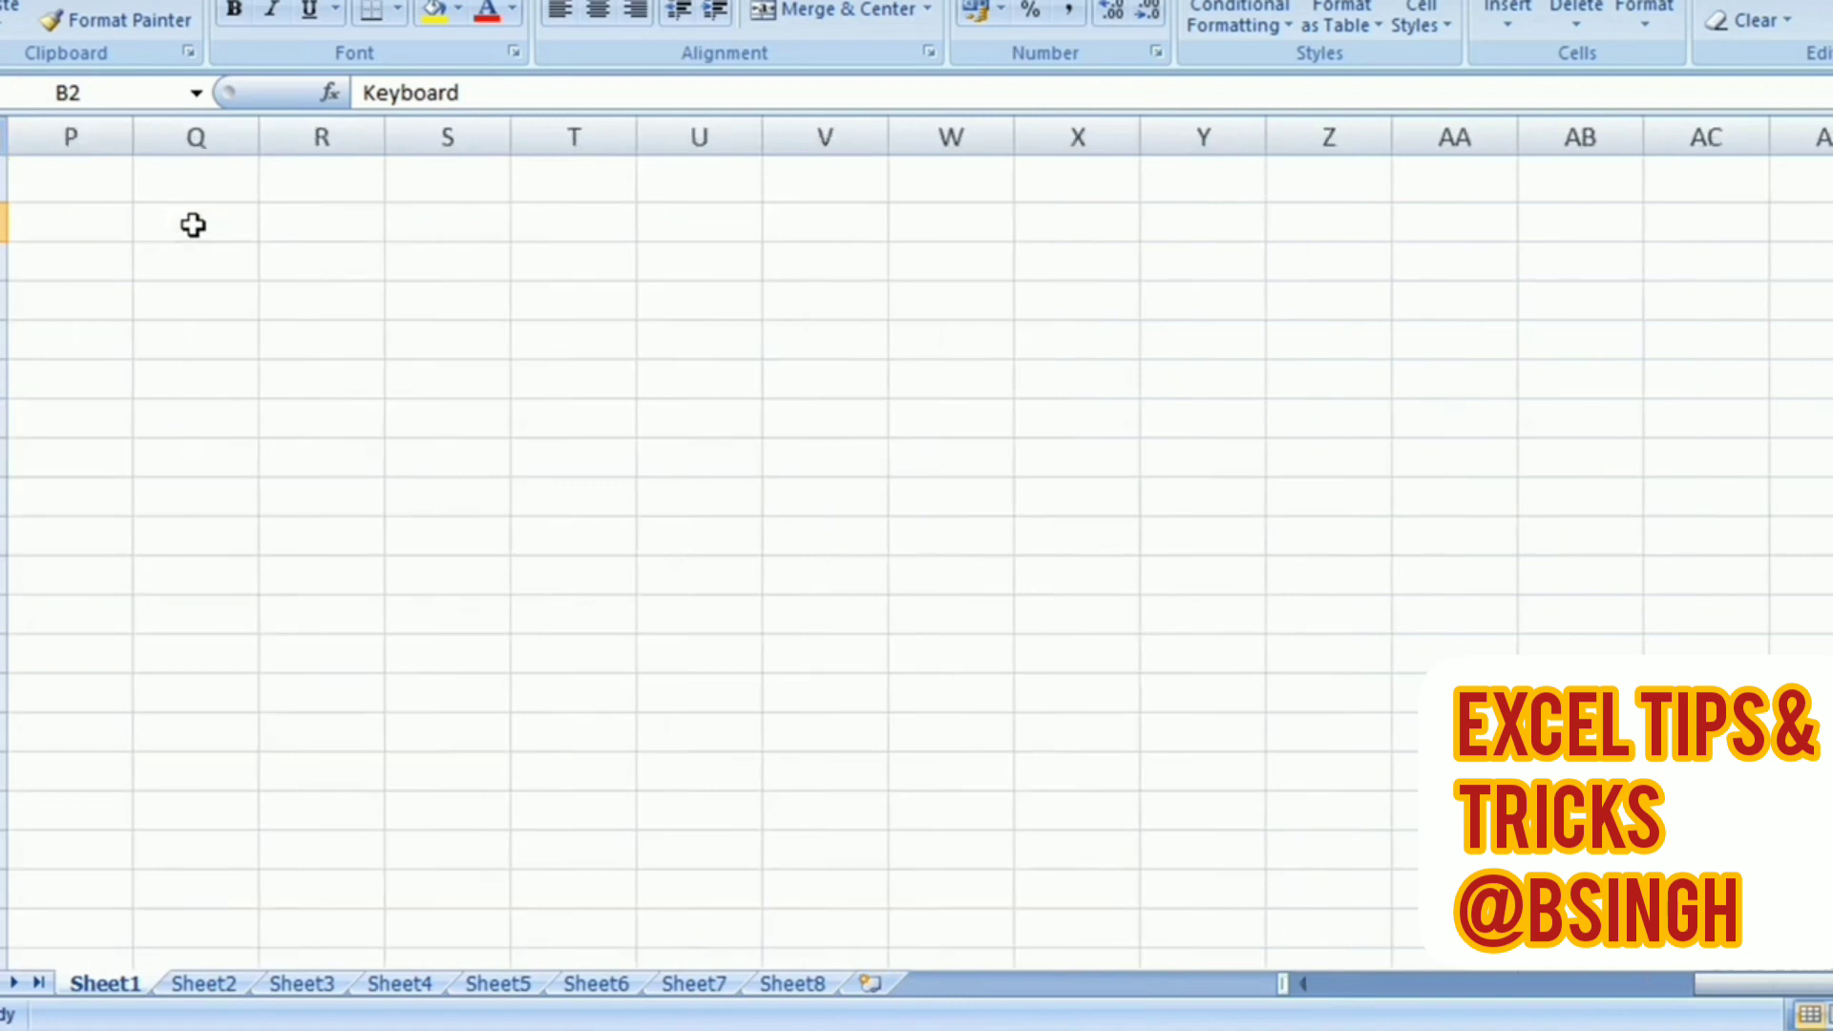
{"action": "left_click", "coordinate": [1350, 987]}
- Enter =COUNTIF(B:B,"Keyboard") in H3, giving a Keyboard count of 32
{"action": "left_click", "coordinate": [1526, 259]}
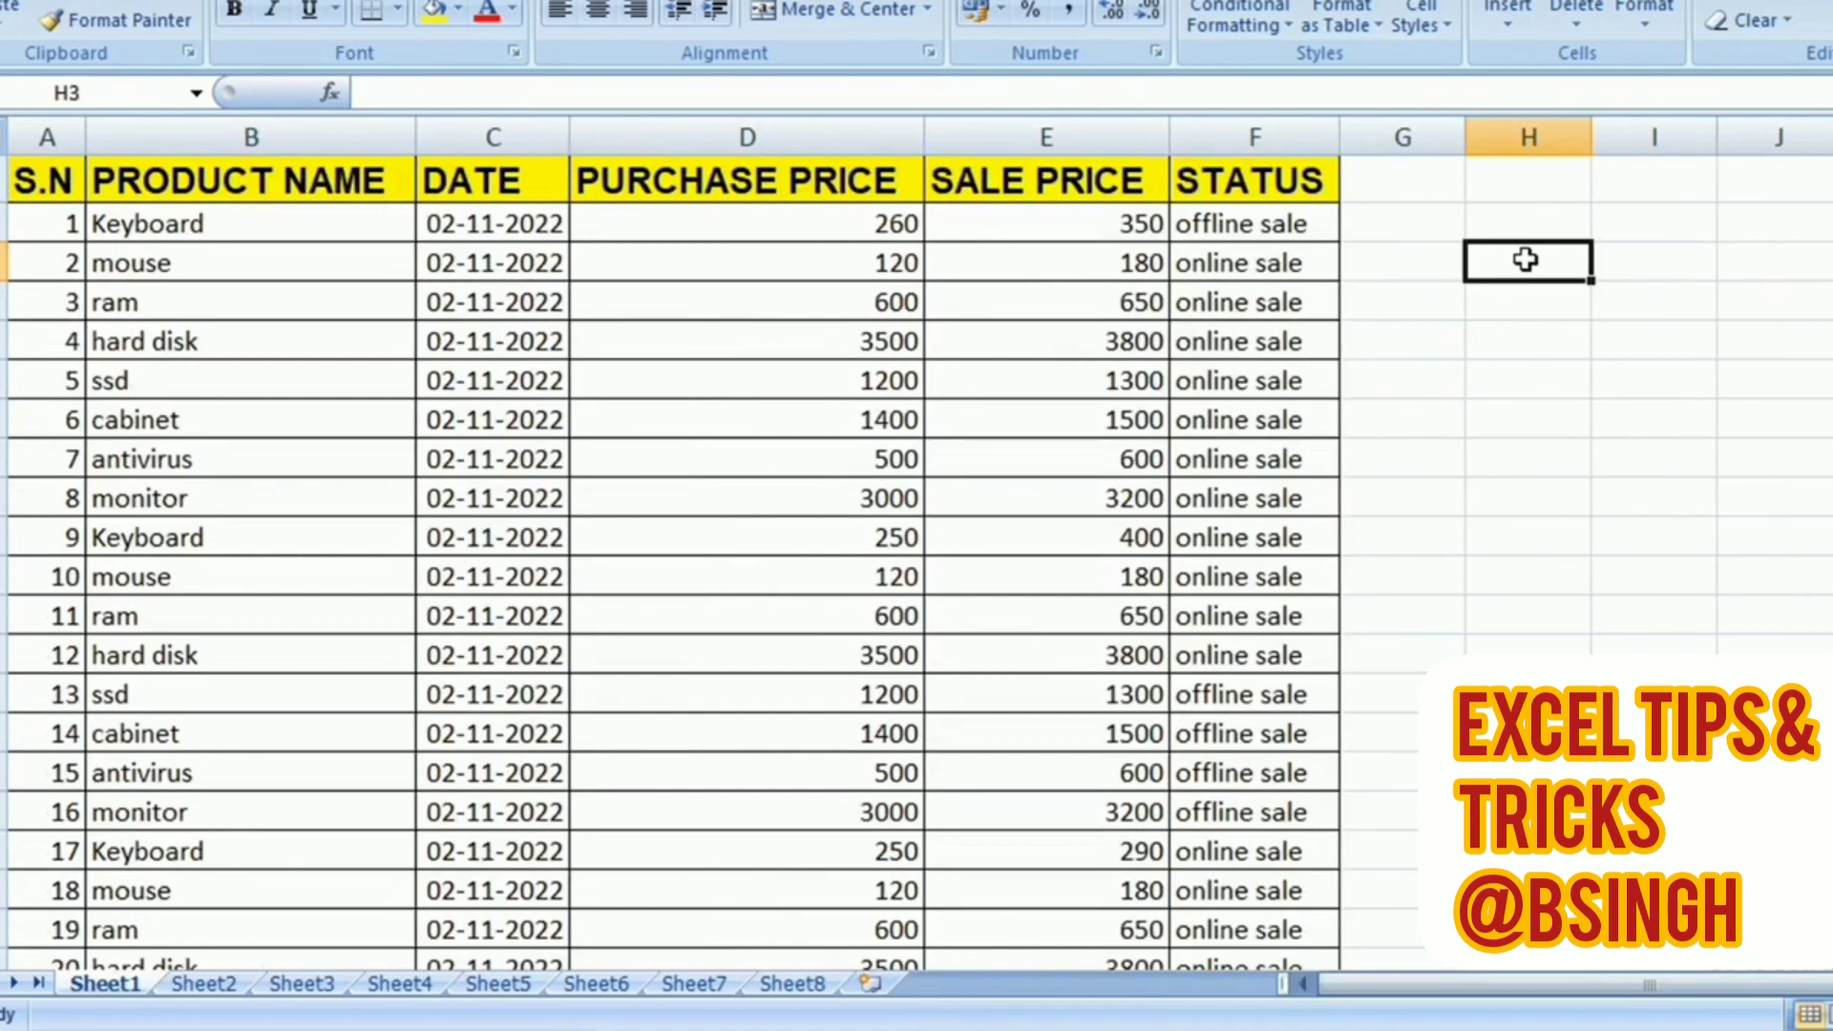
{"action": "type", "text": "="}
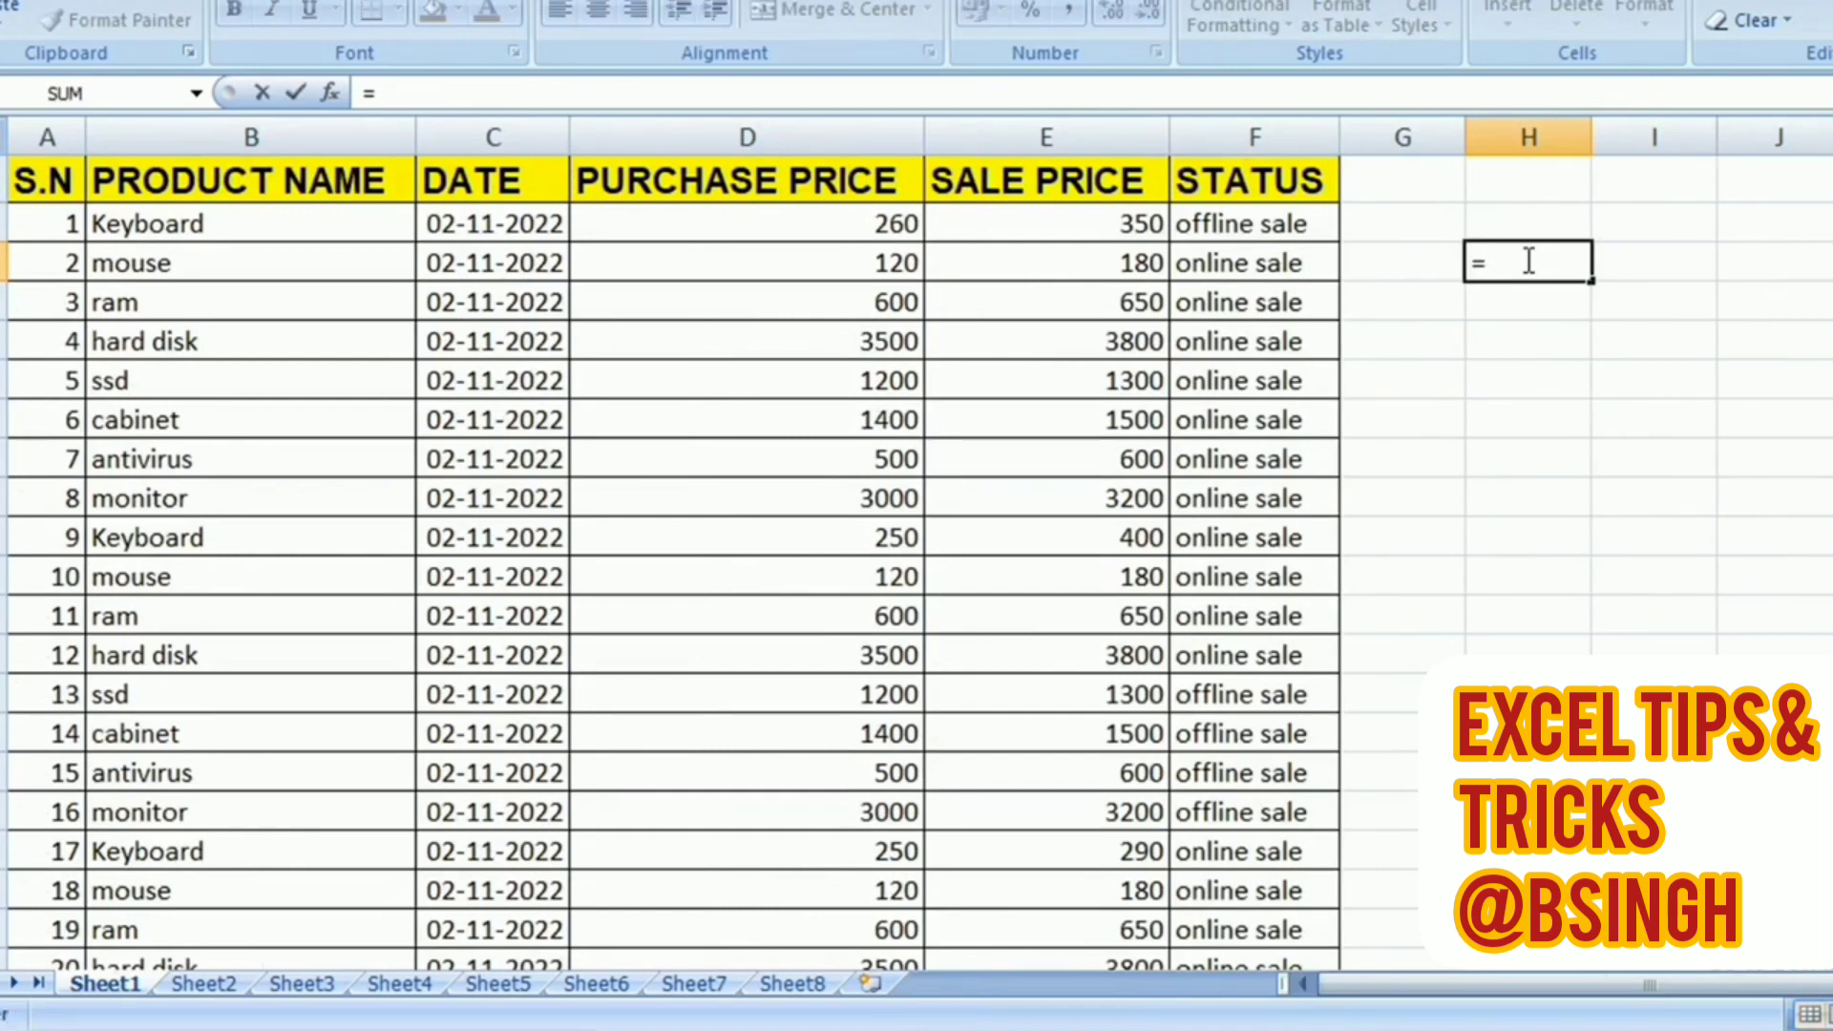
{"action": "type", "text": "cuo"}
{"action": "key", "text": "BackSpace"}
{"action": "key", "text": "BackSpace"}
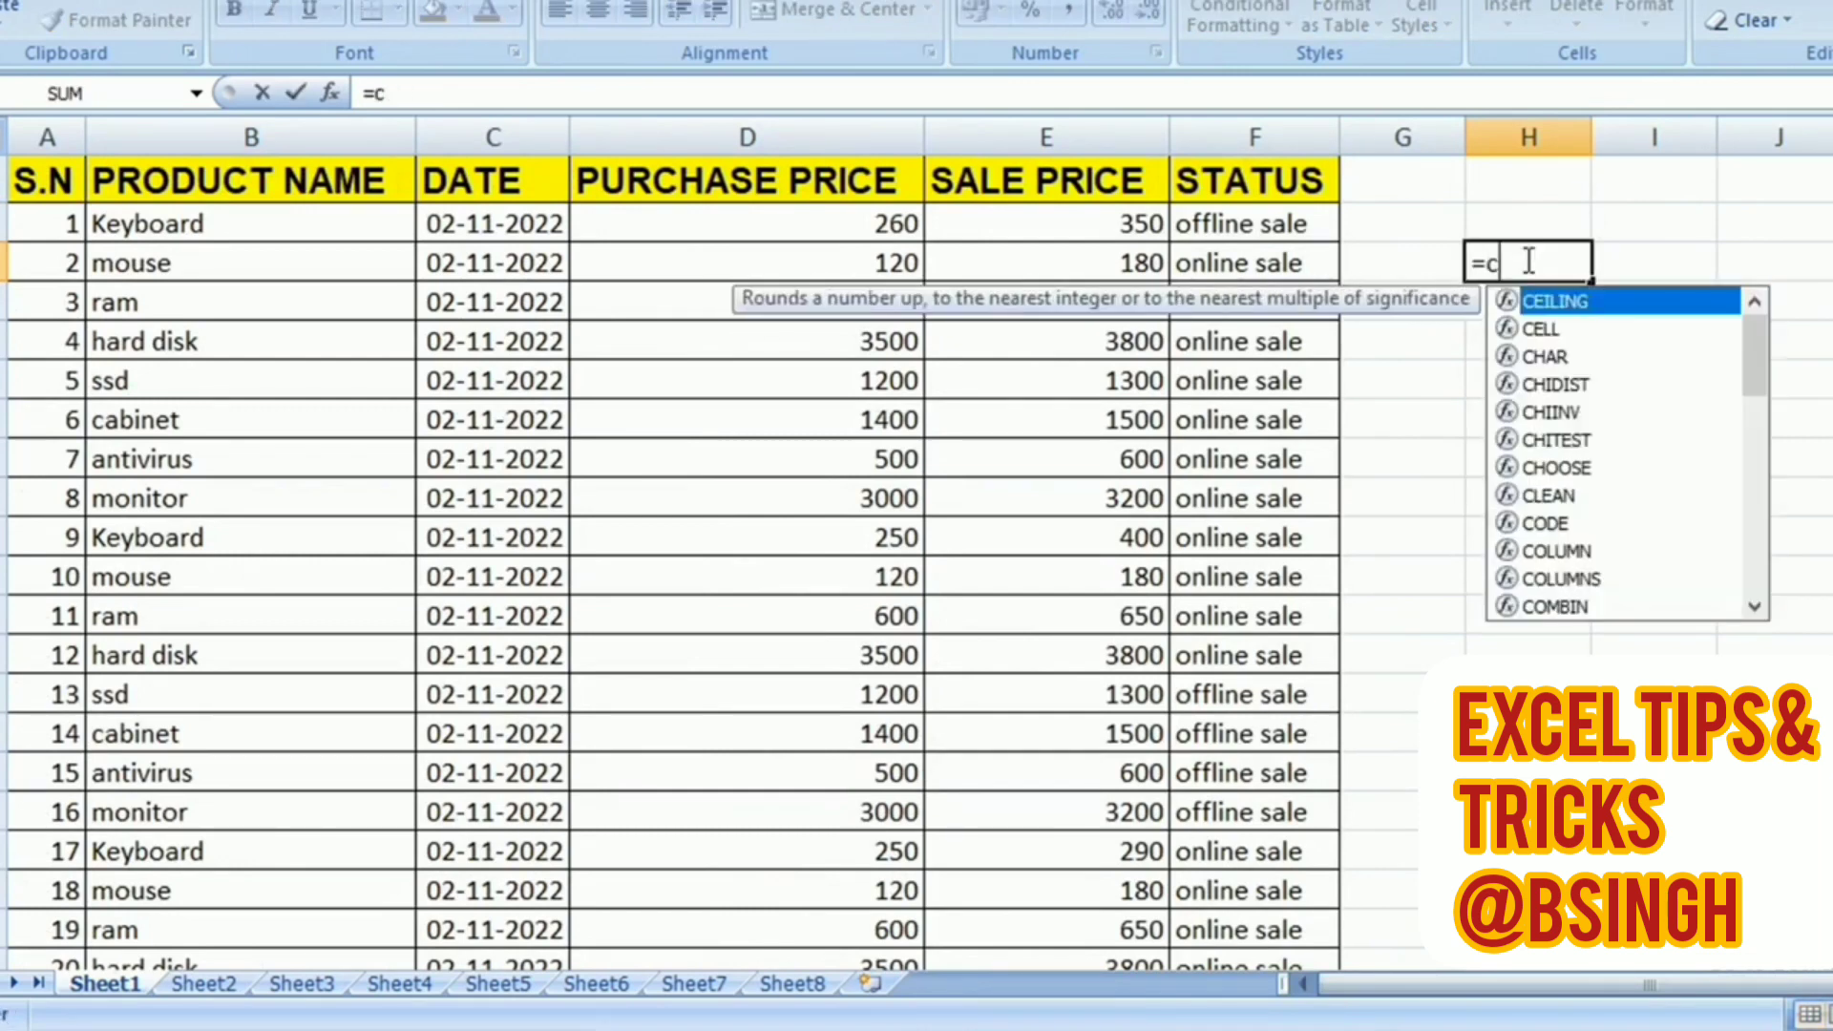
{"action": "type", "text": "ounti"}
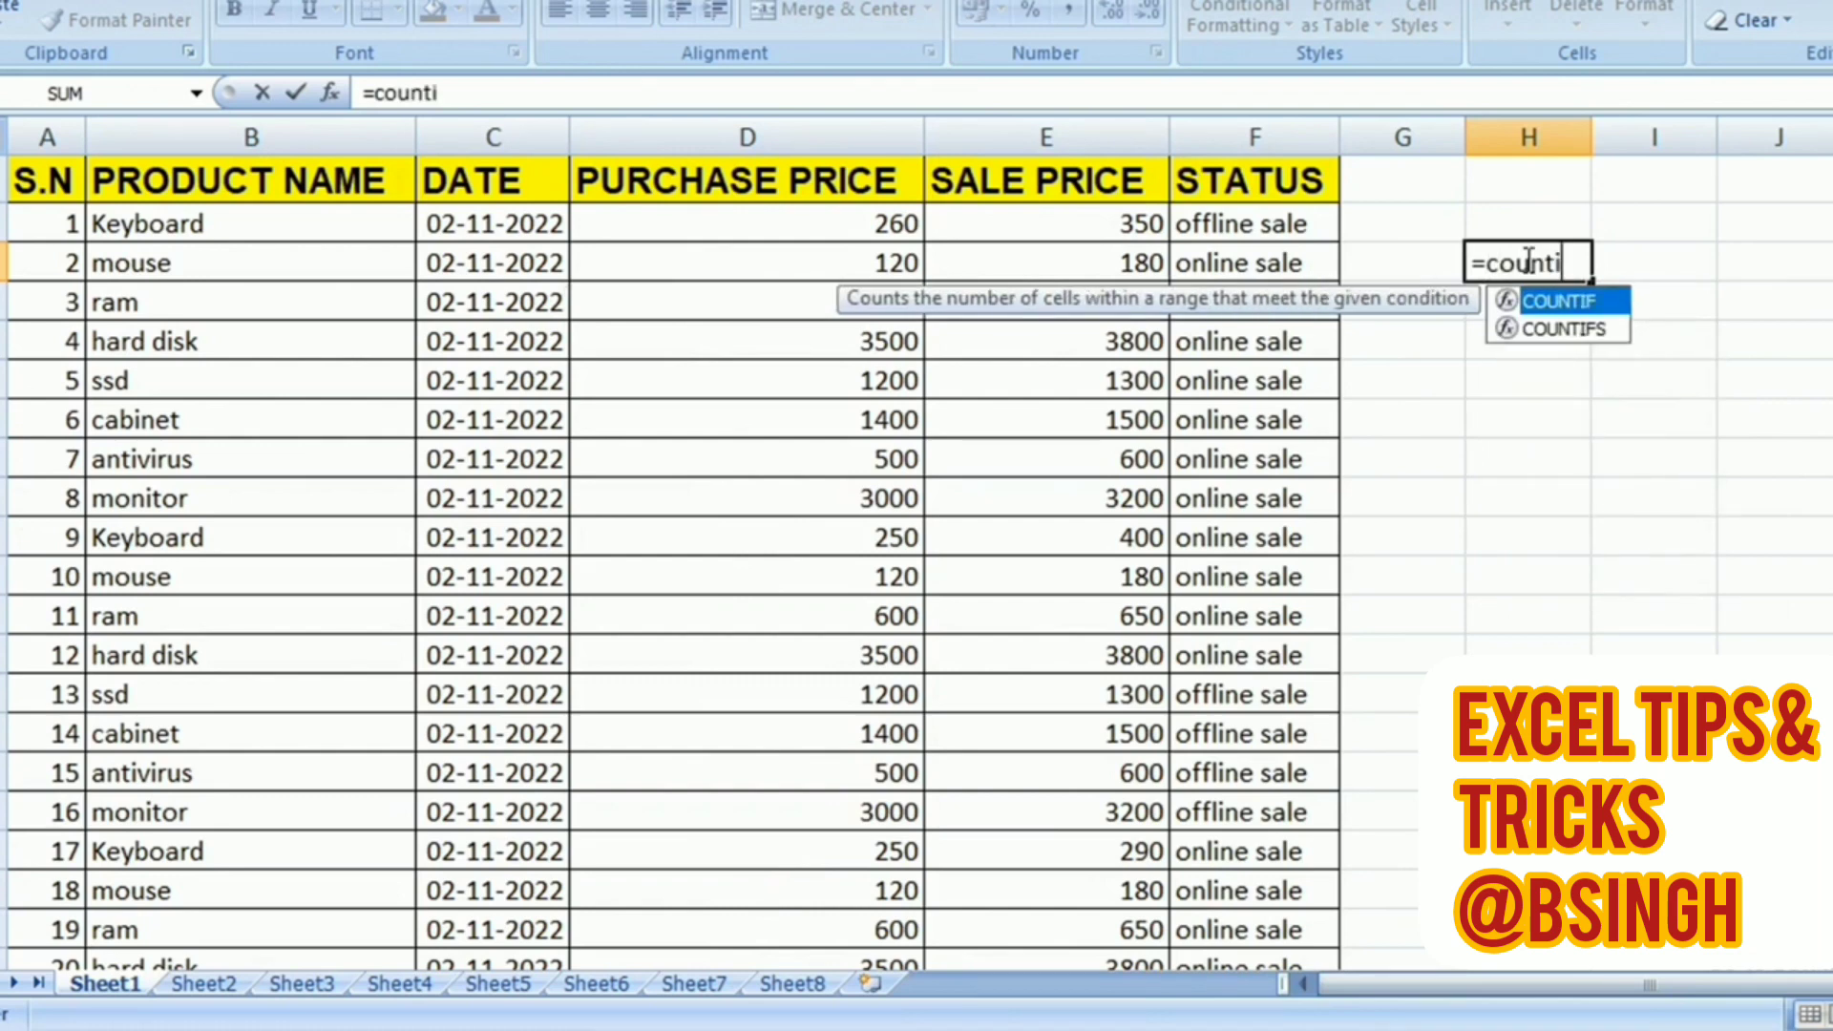
{"action": "type", "text": "f("}
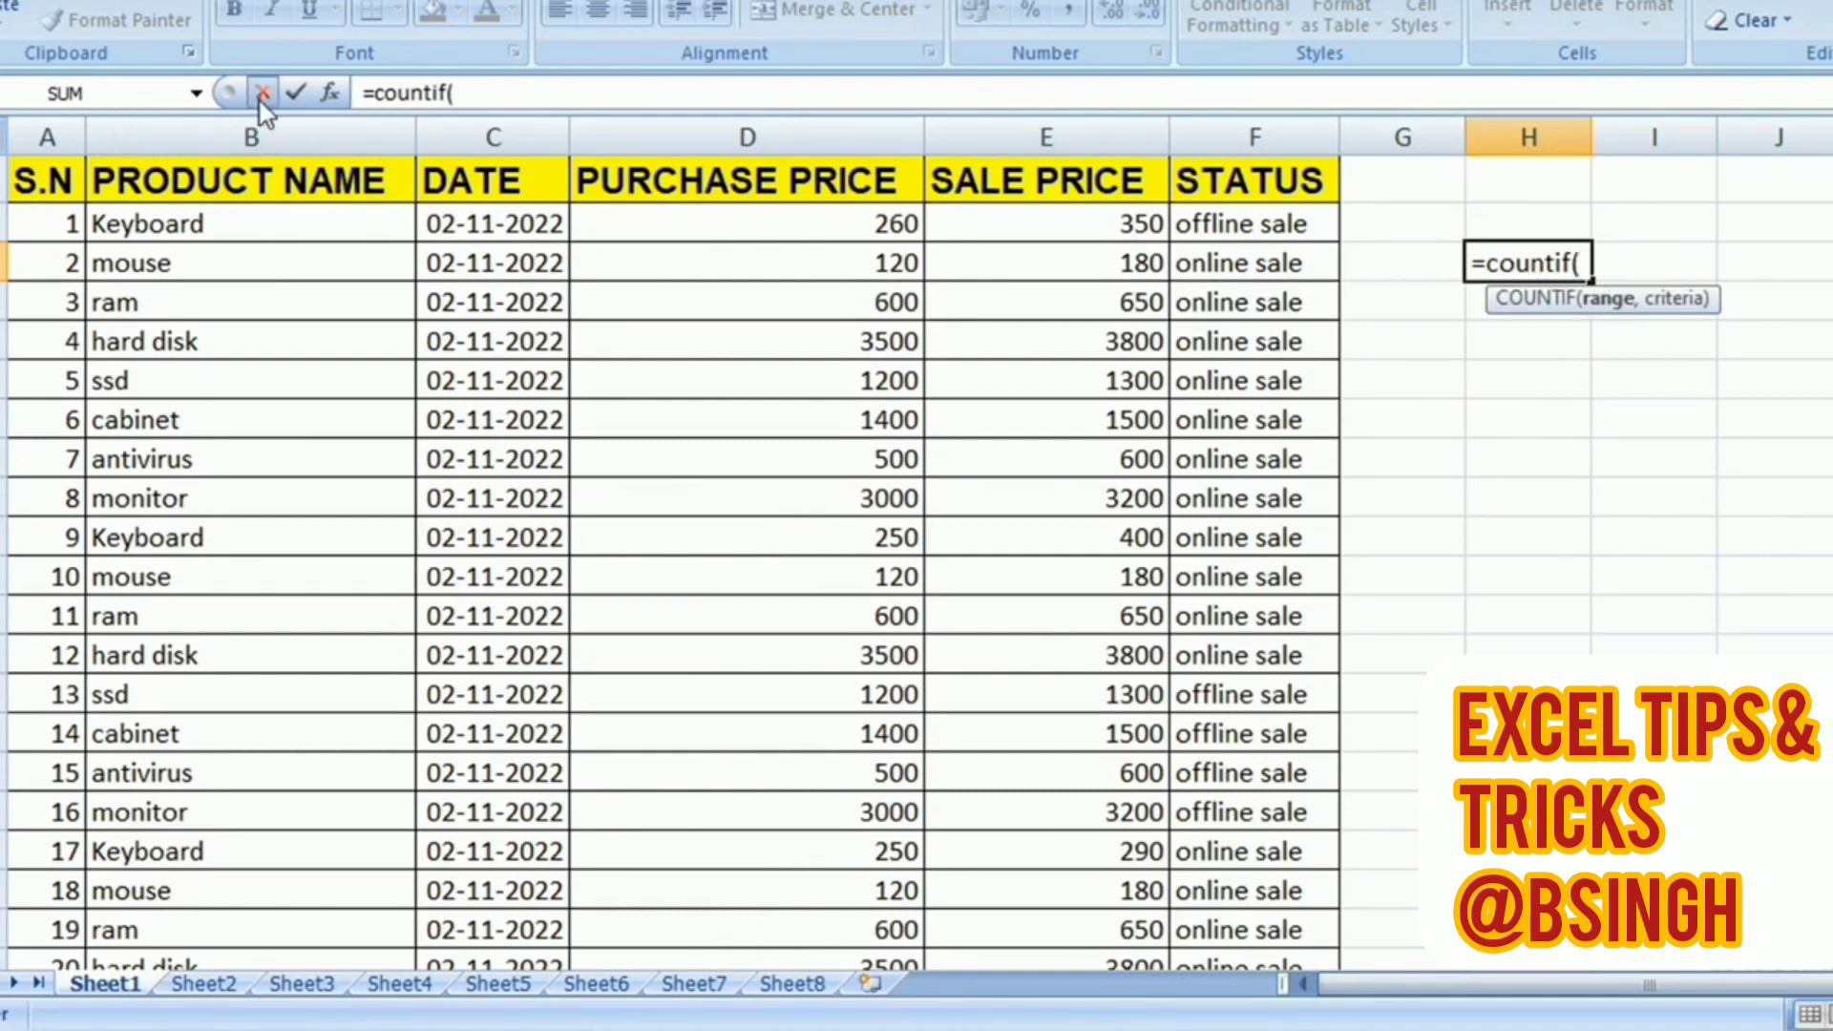
{"action": "left_click", "coordinate": [206, 142]}
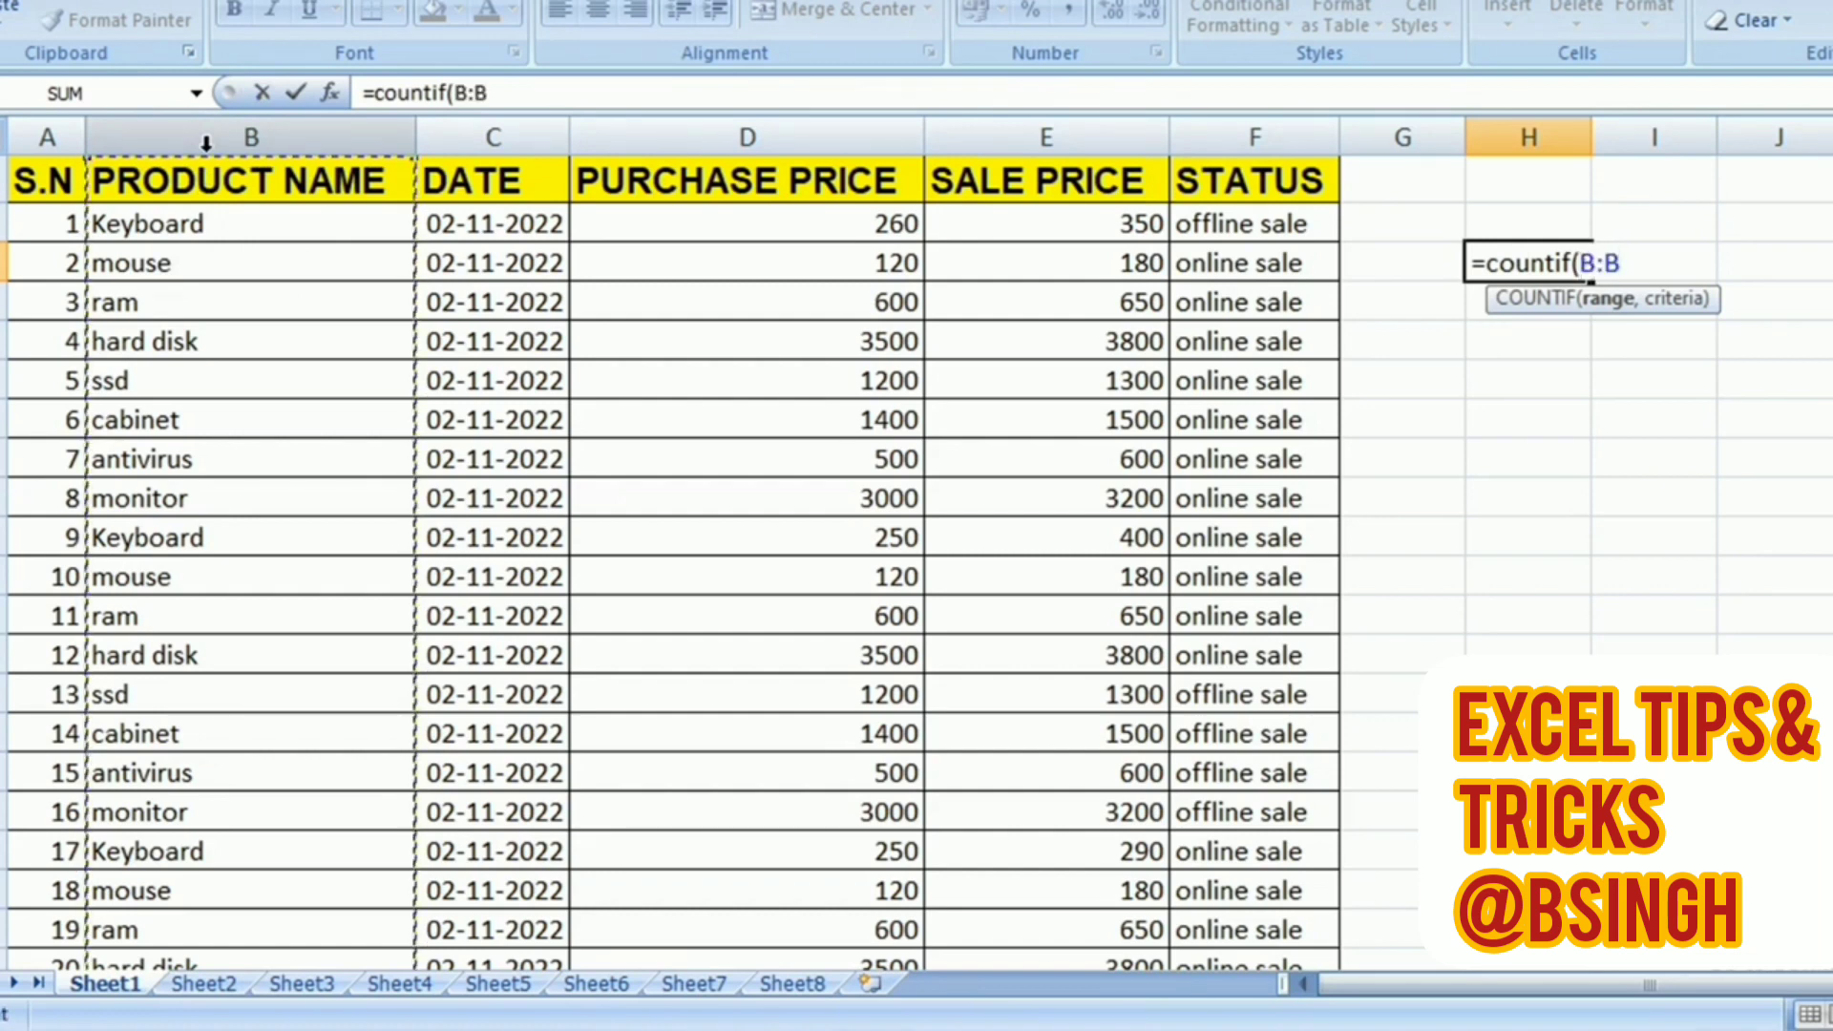
{"action": "type", "text": ","}
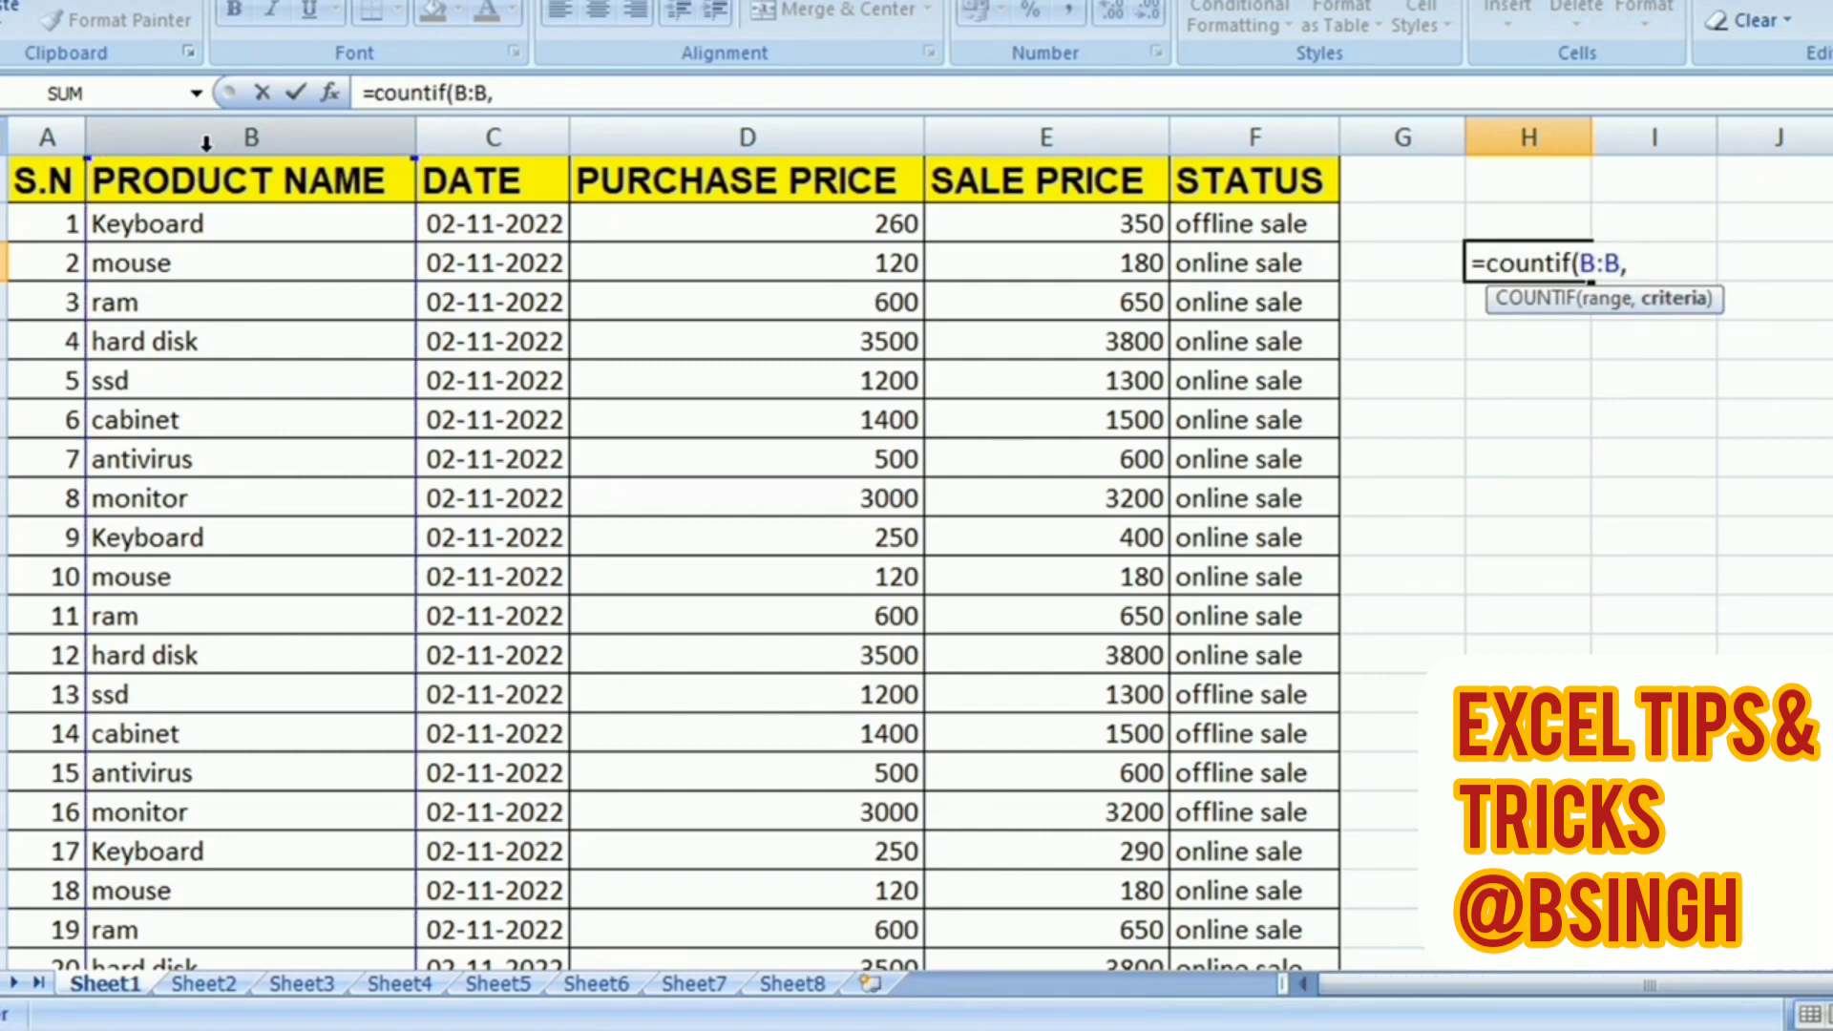
{"action": "type", "text": "\""}
{"action": "type", "text": "K"}
{"action": "type", "text": "eyb"}
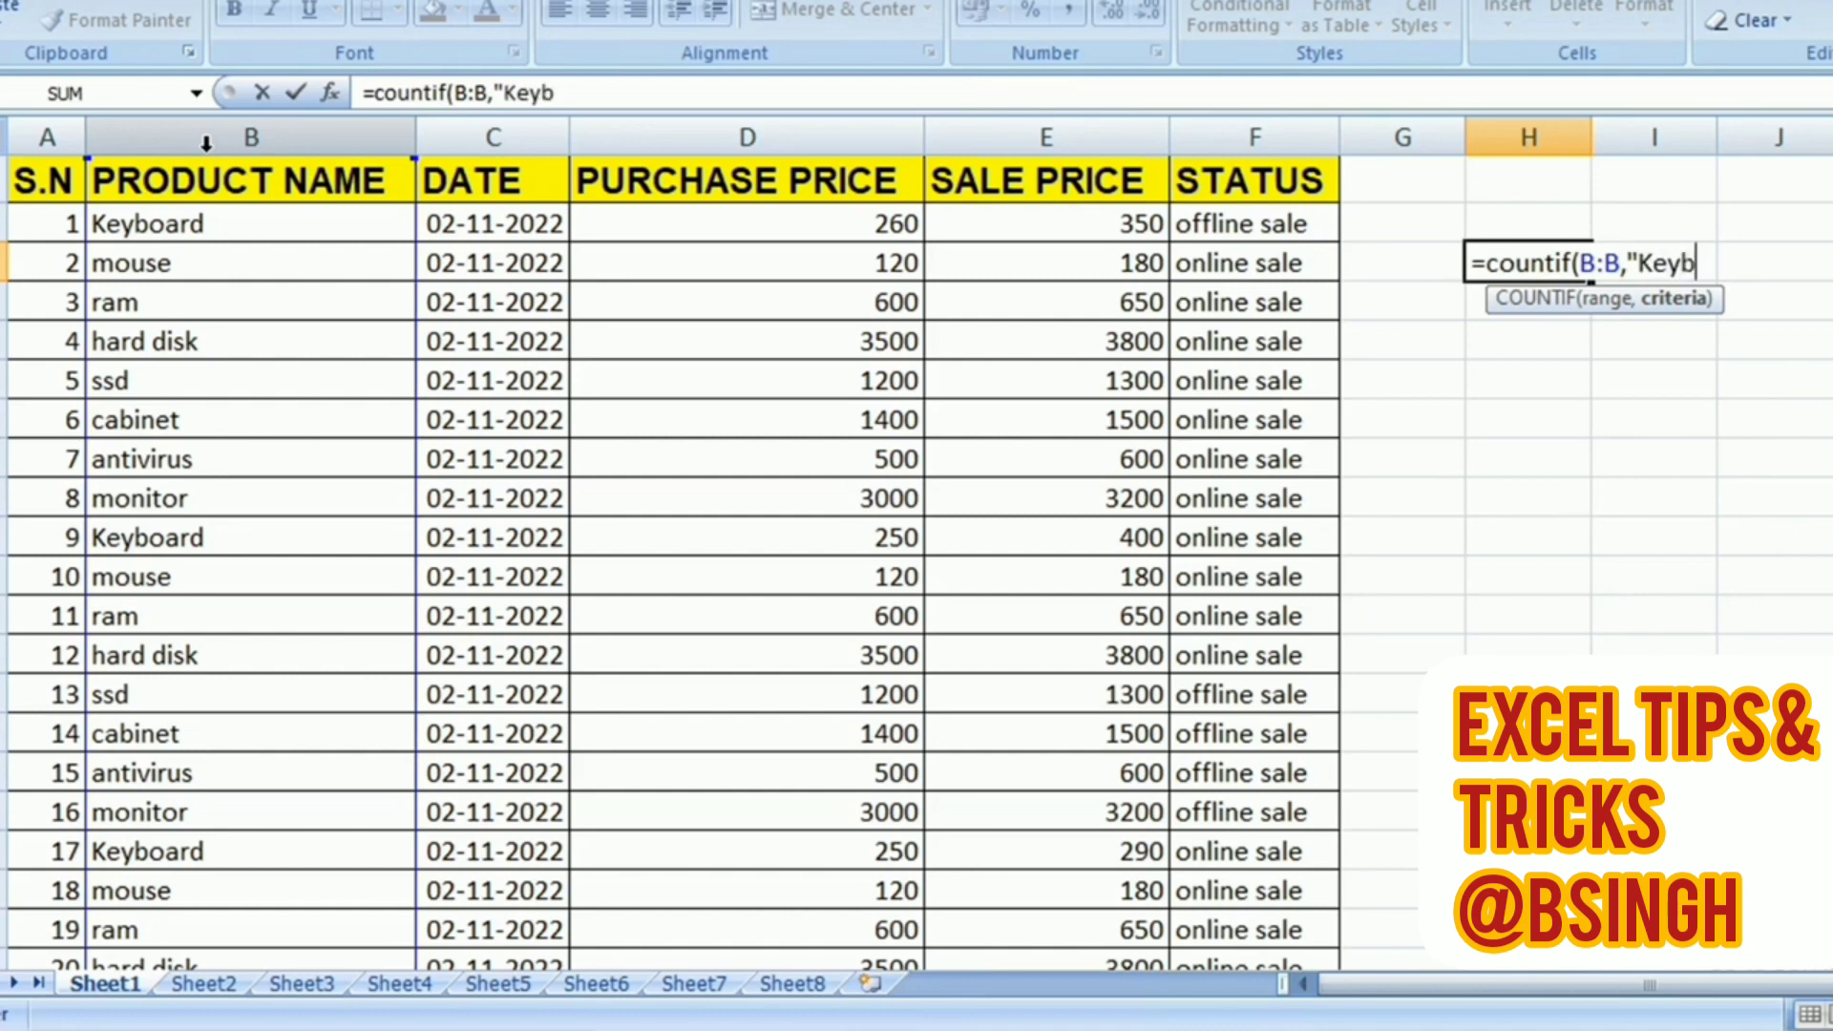
{"action": "type", "text": "oard"}
{"action": "type", "text": "\""}
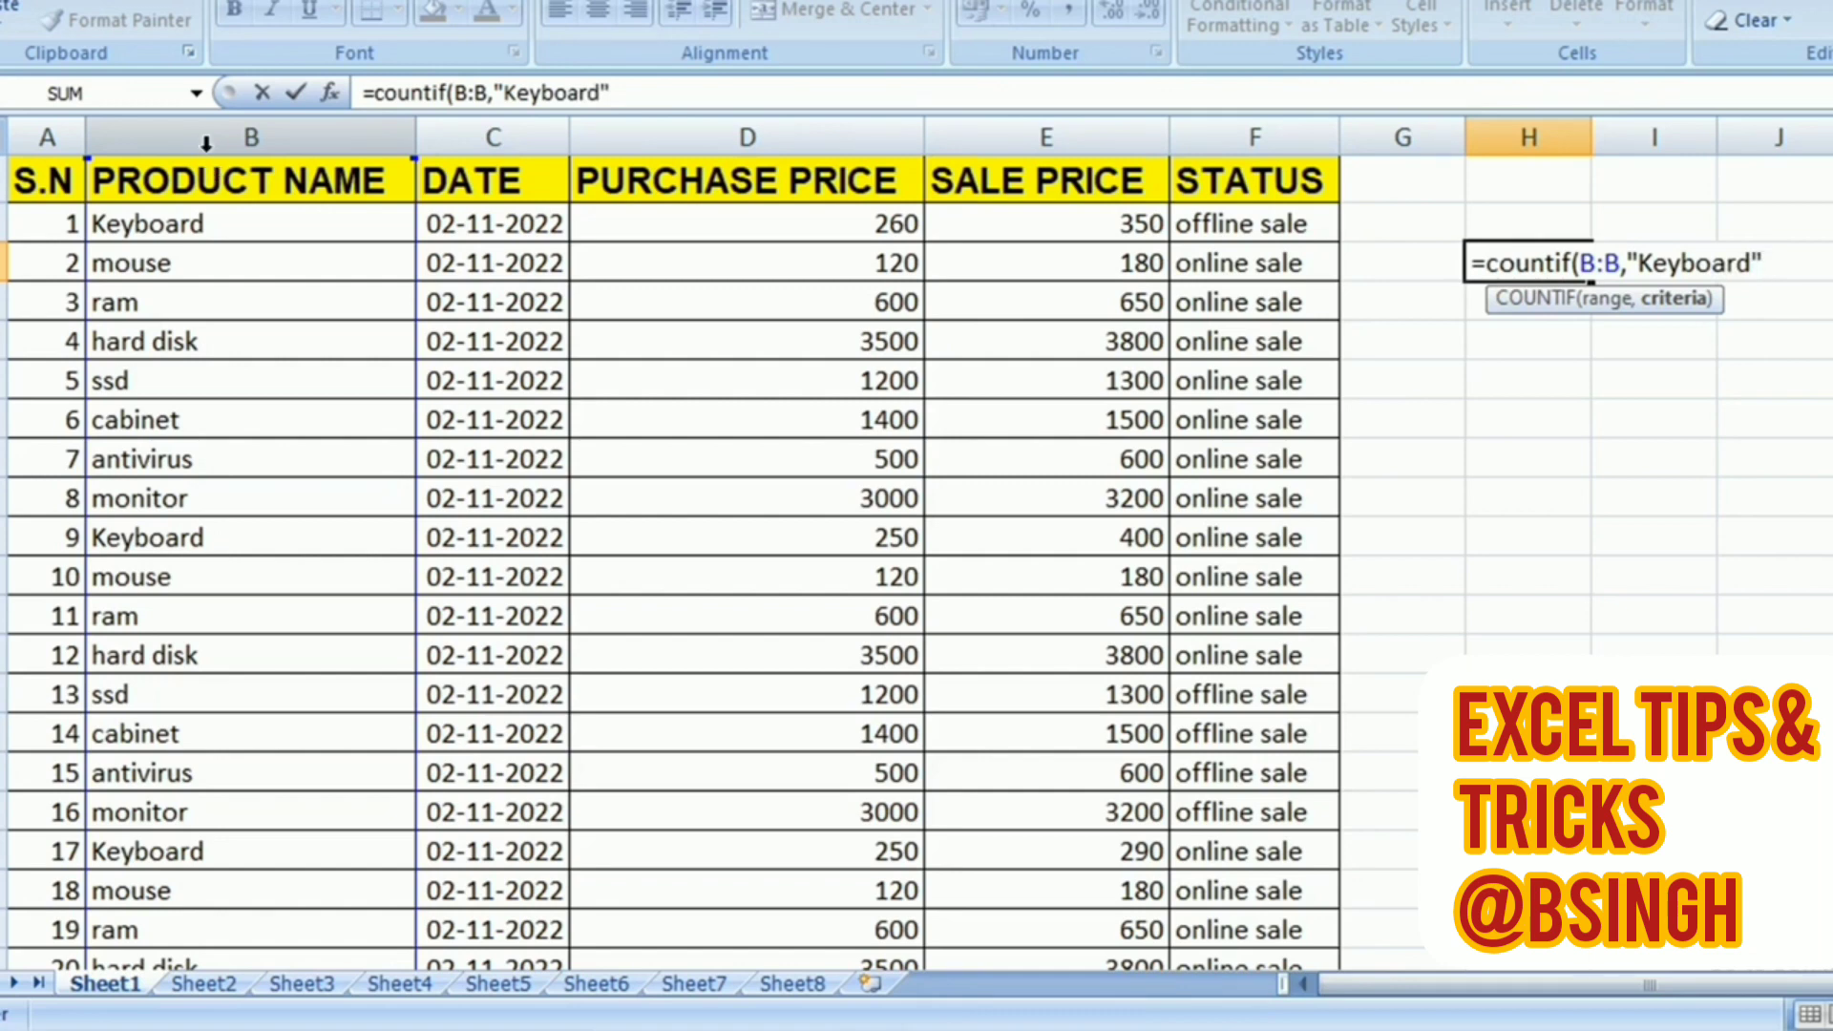
{"action": "type", "text": ")"}
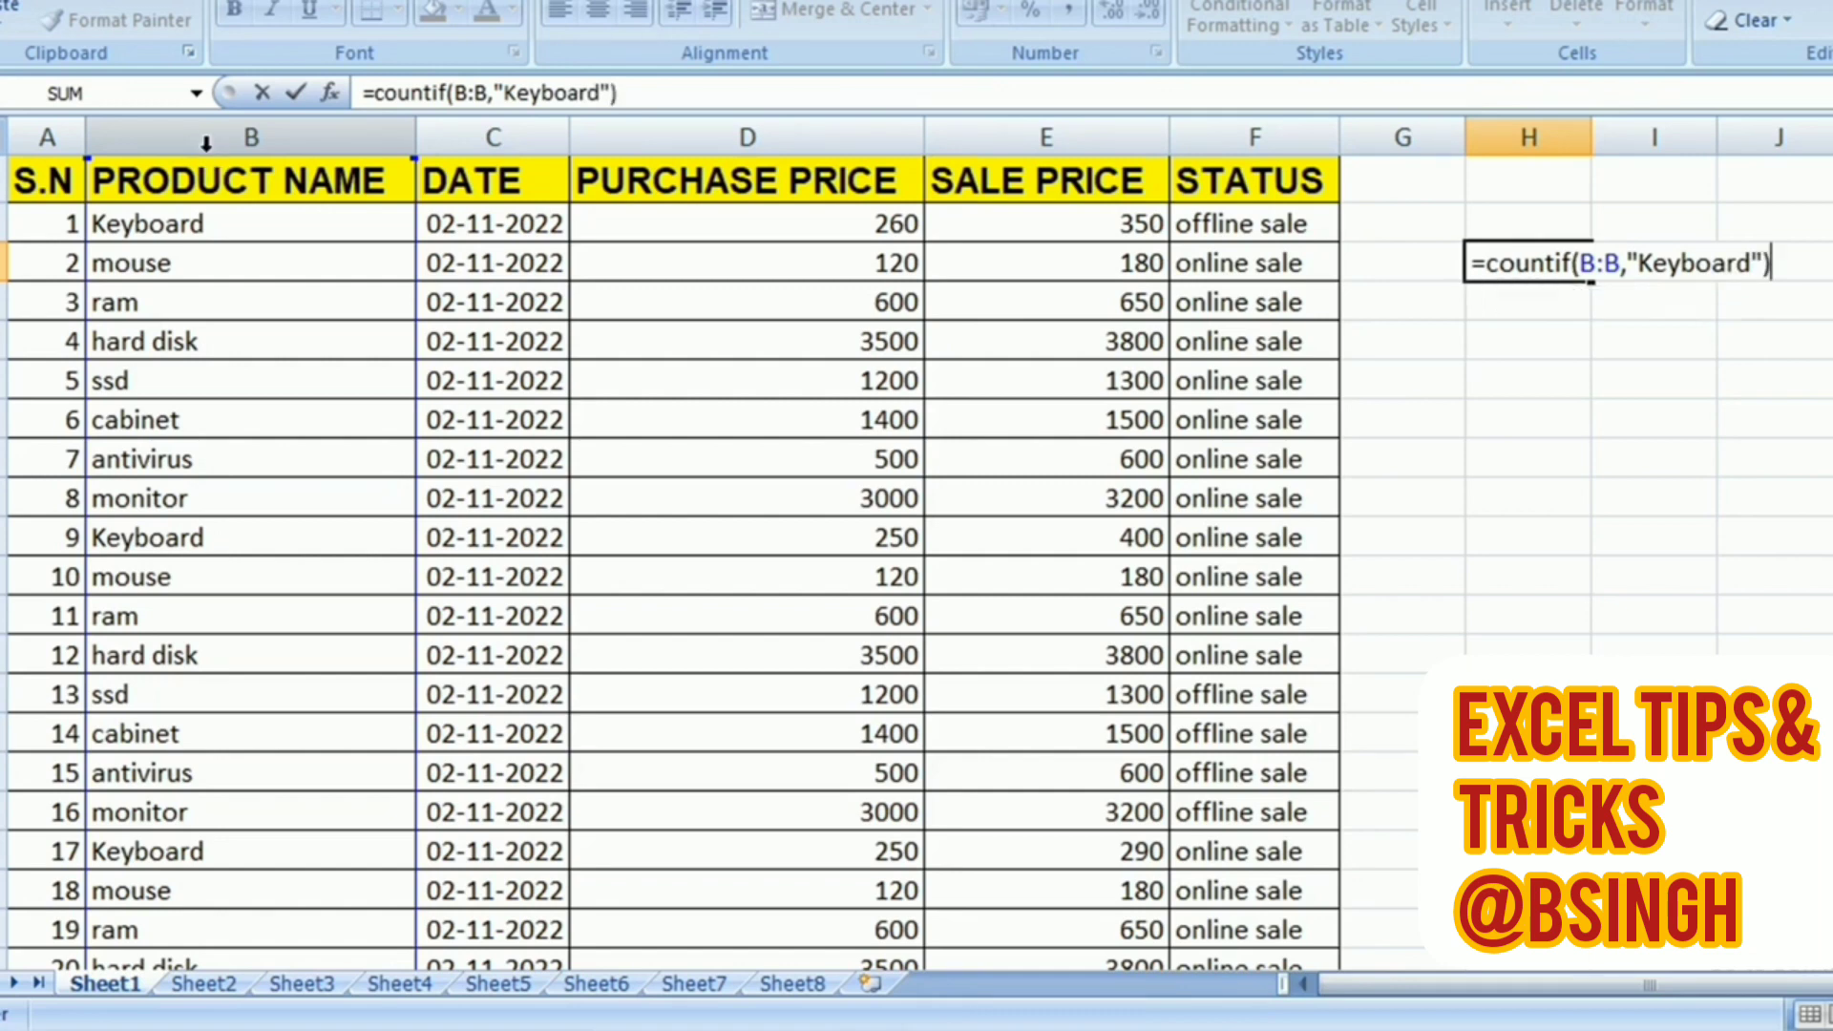
{"action": "key", "text": "Return"}
{"action": "key", "text": "Up"}
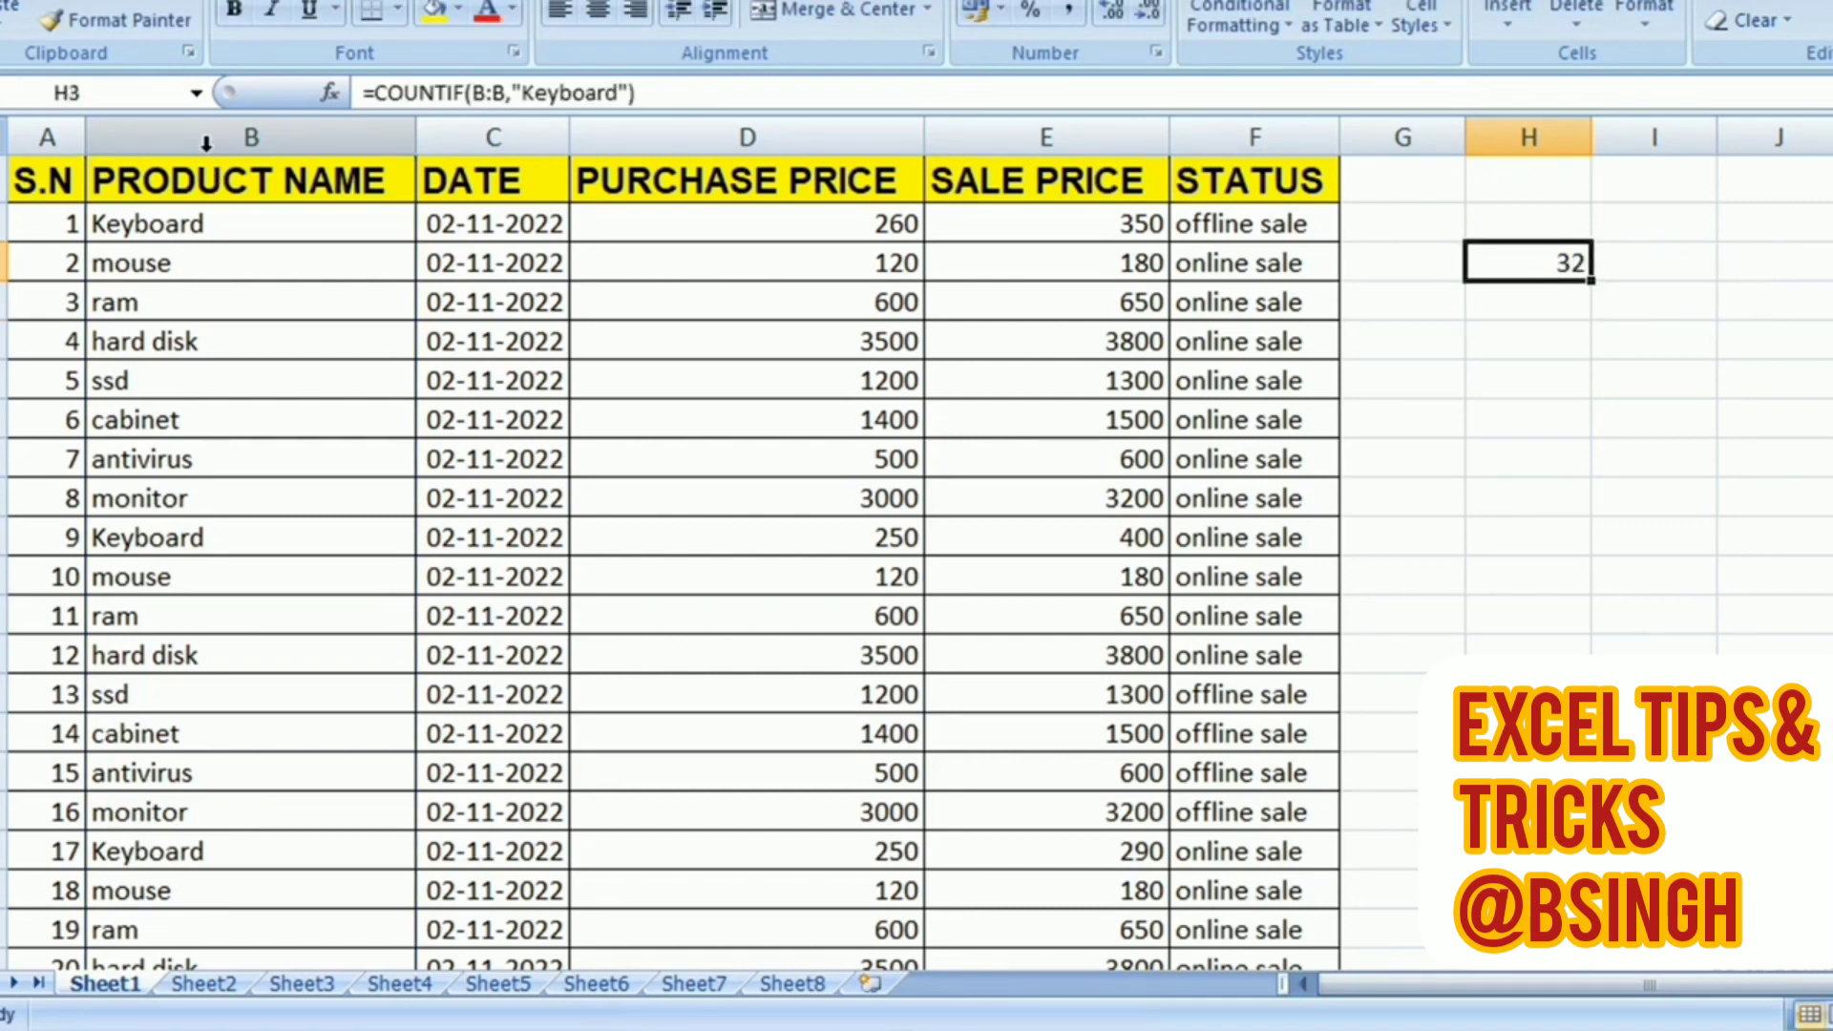
{"action": "key", "text": "Up"}
{"action": "key", "text": "Down"}
{"action": "key", "text": "Left"}
- Select the table's header row and turn on AutoFilter with Ctrl+Shift+L
{"action": "key", "text": "Left"}
{"action": "key", "text": "Left"}
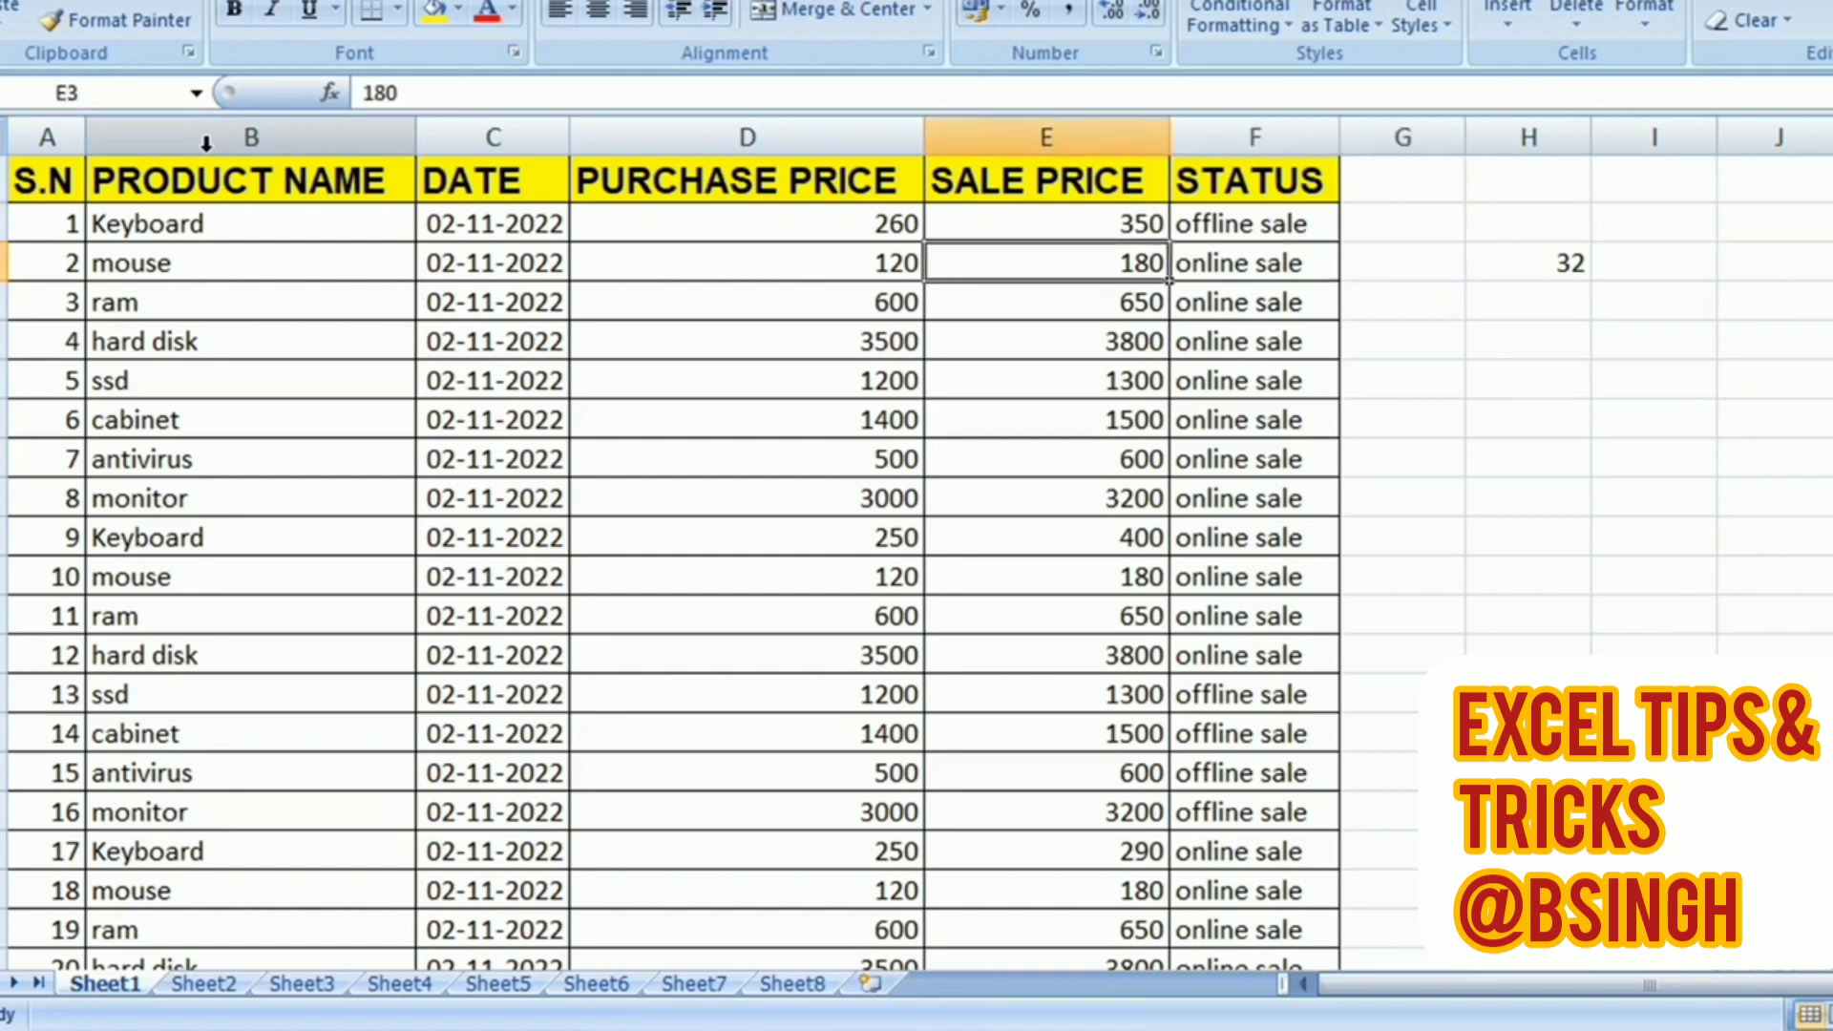
{"action": "key", "text": "Left"}
{"action": "key", "text": "Left"}
{"action": "key", "text": "Left"}
{"action": "key", "text": "Up"}
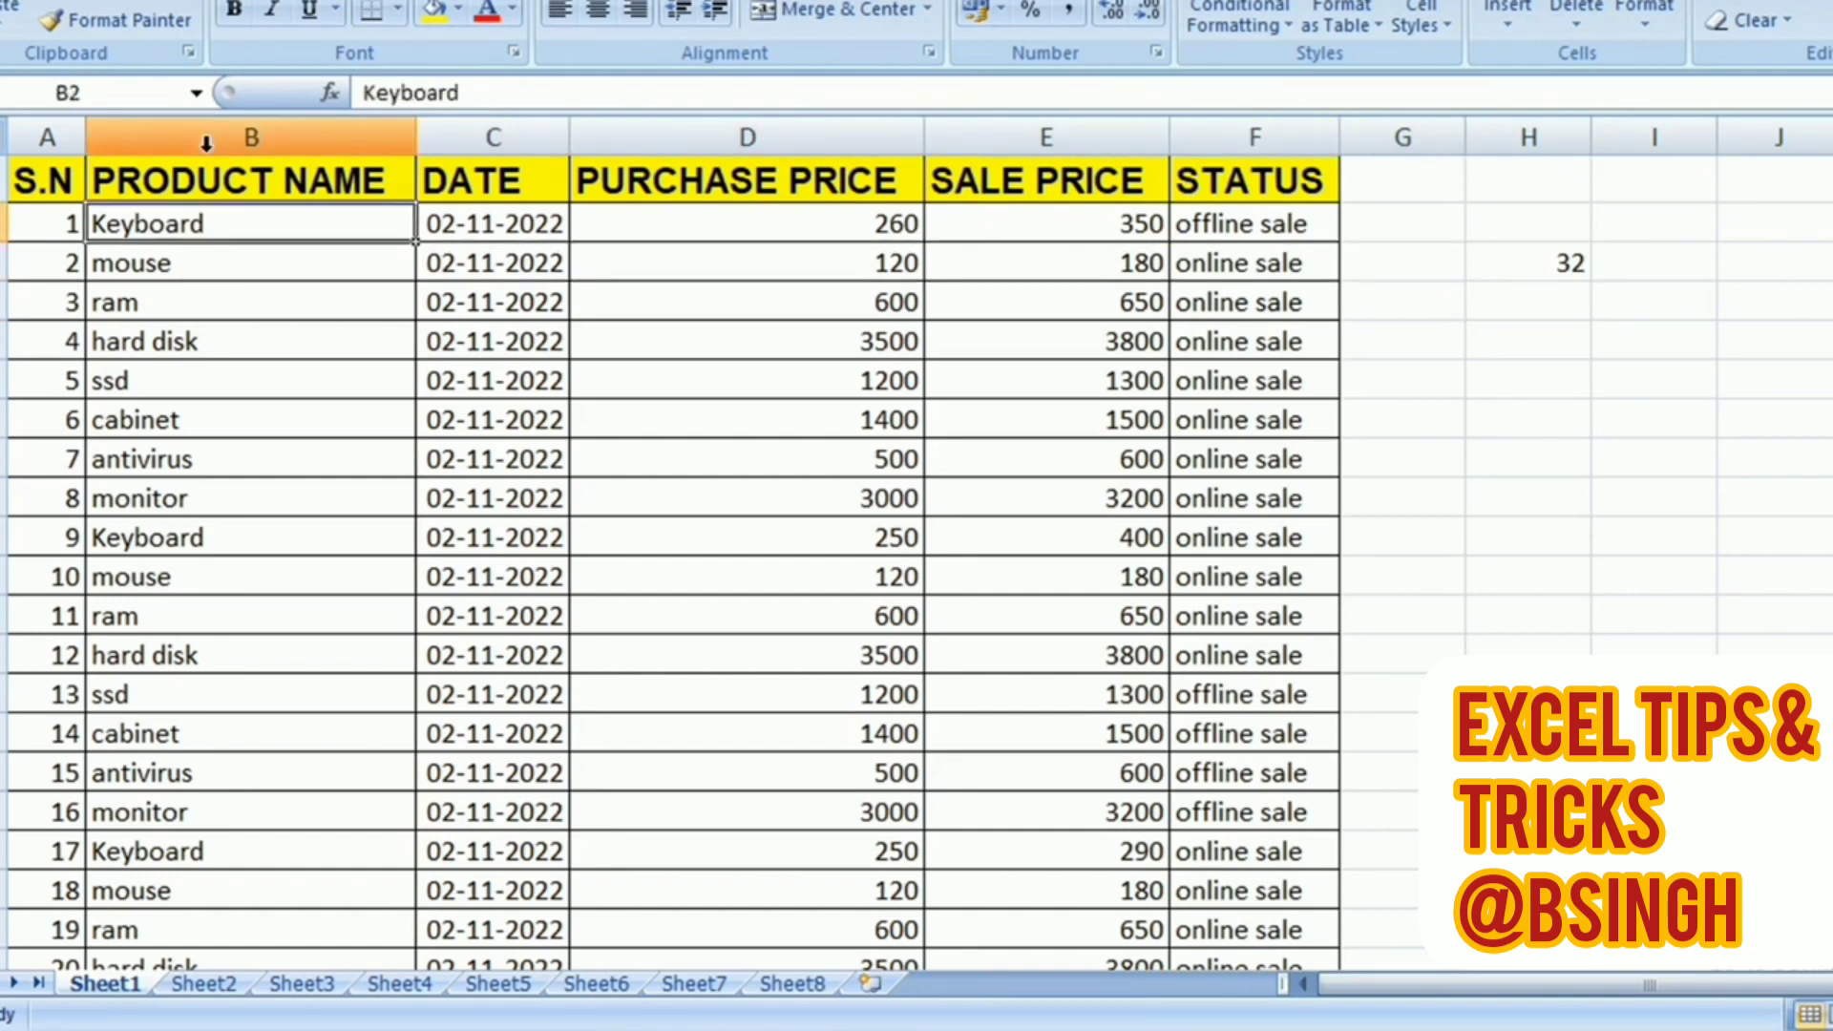
{"action": "key", "text": "Up"}
{"action": "key", "text": "Left"}
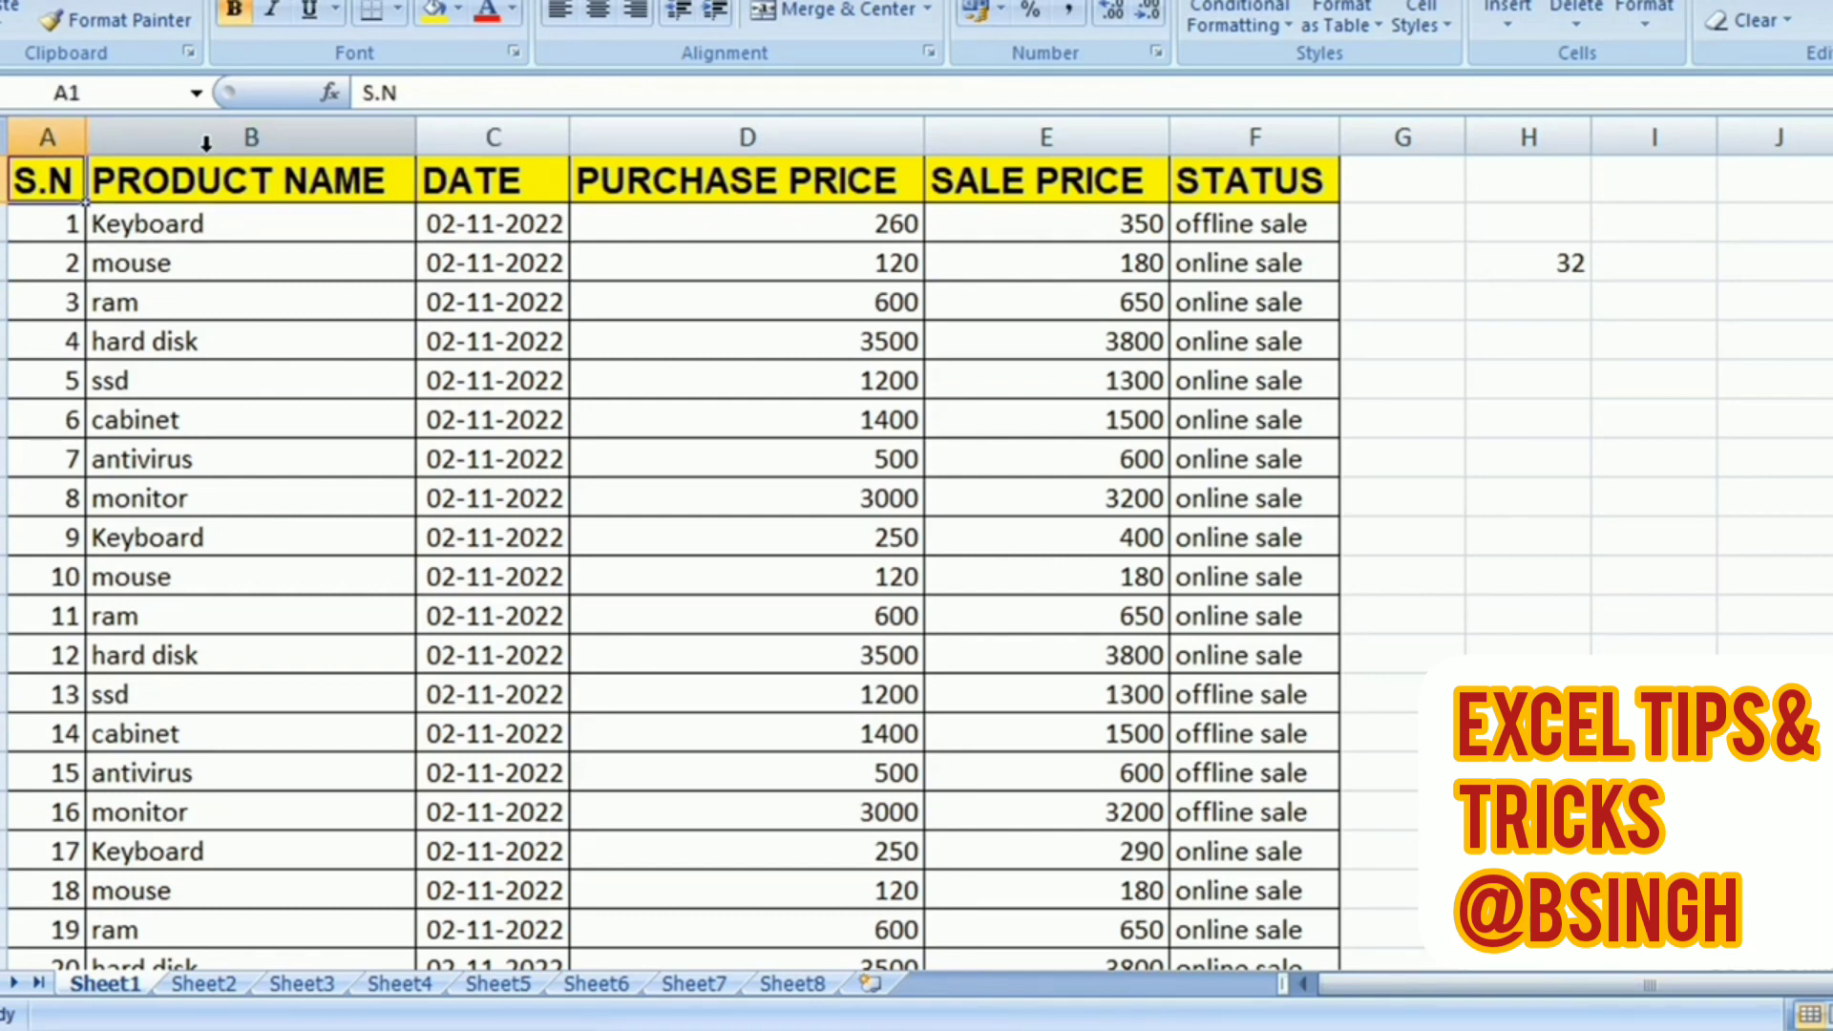
{"action": "mouse_move", "coordinate": [41, 179]}
{"action": "left_mouse_down"}
{"action": "mouse_move", "coordinate": [566, 217]}
{"action": "mouse_move", "coordinate": [1233, 187]}
{"action": "left_mouse_up"}
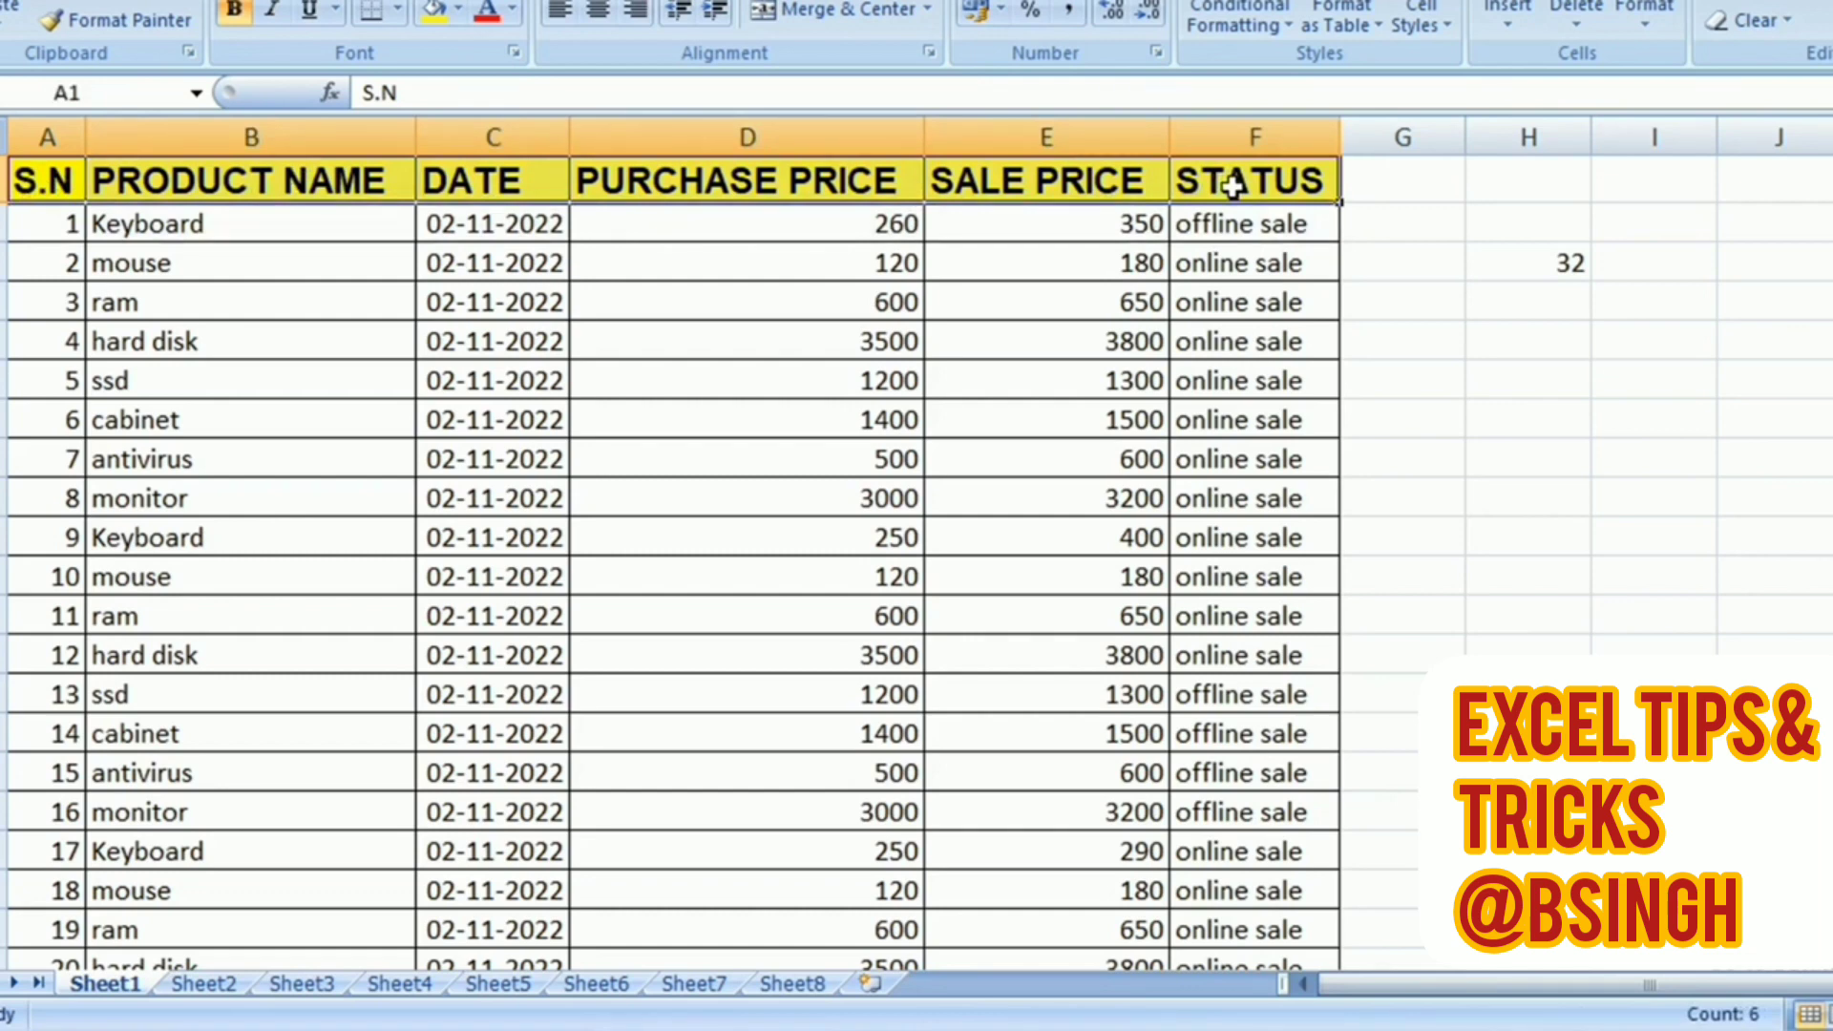
{"action": "key", "text": "ctrl+shift+l"}
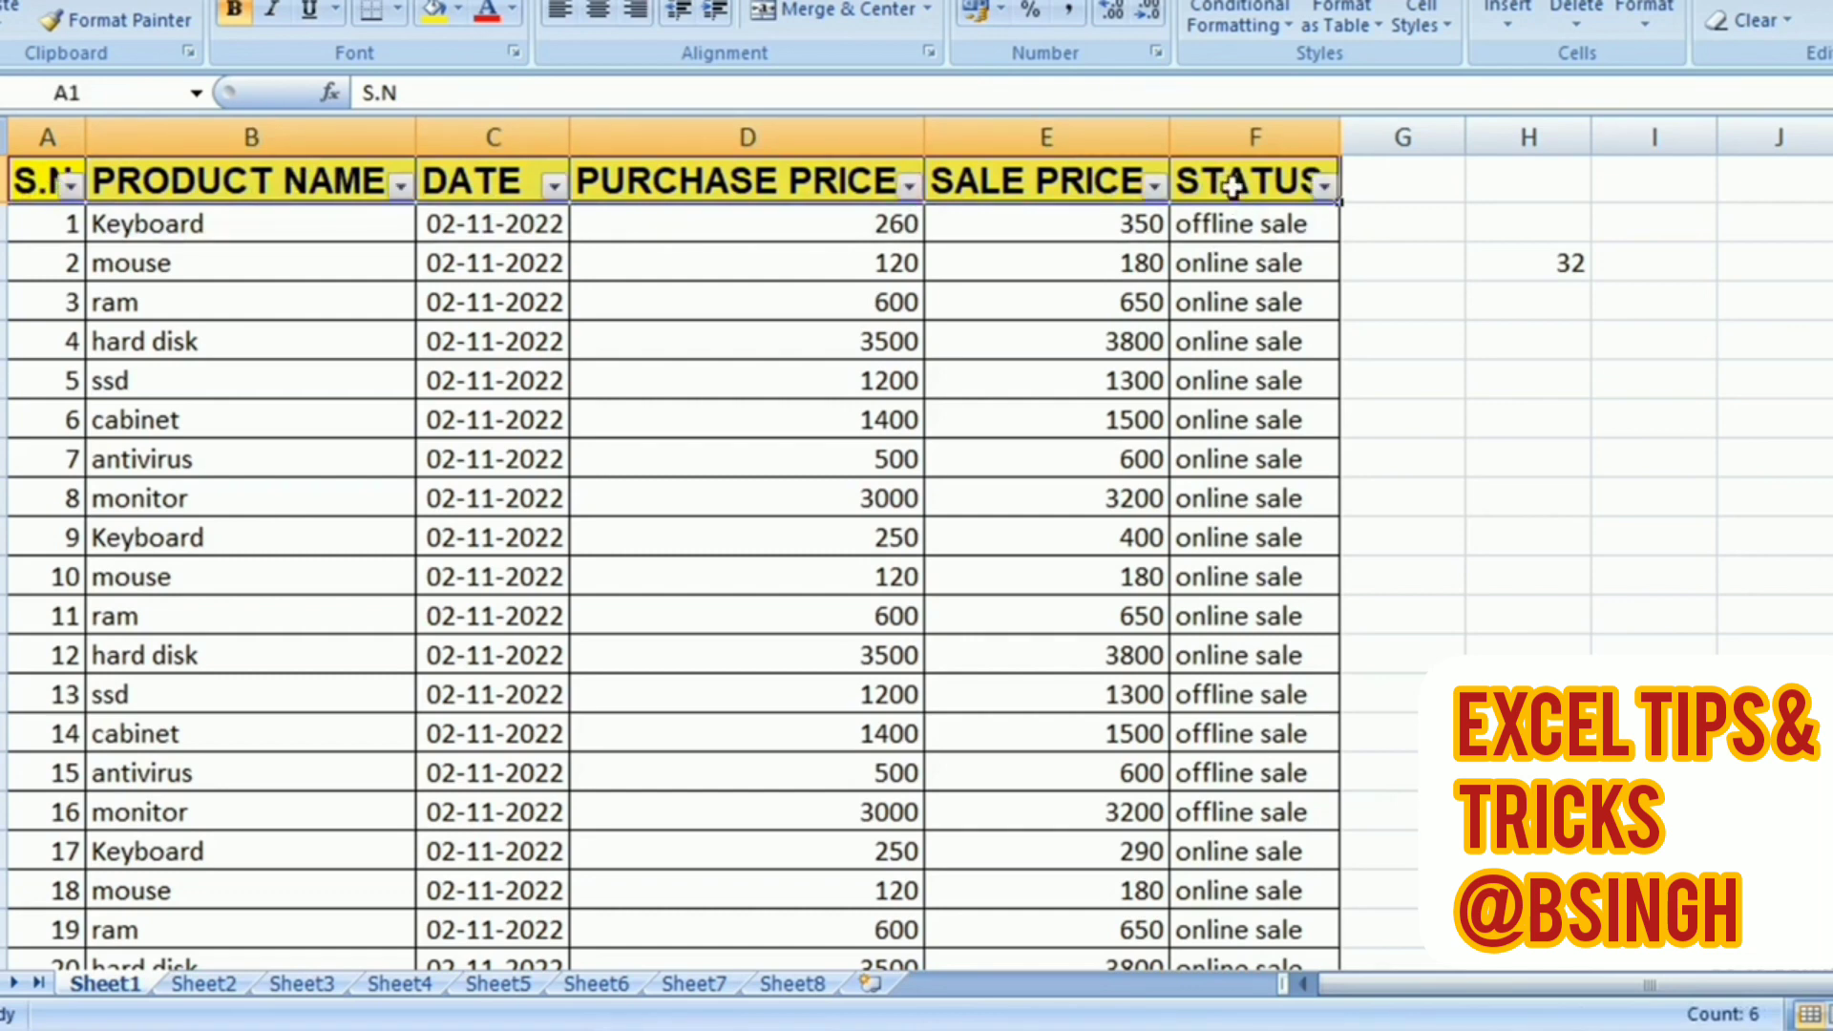
- Filter PRODUCT NAME to Keyboard only and select the names to confirm 32 rows
{"action": "left_click", "coordinate": [400, 185]}
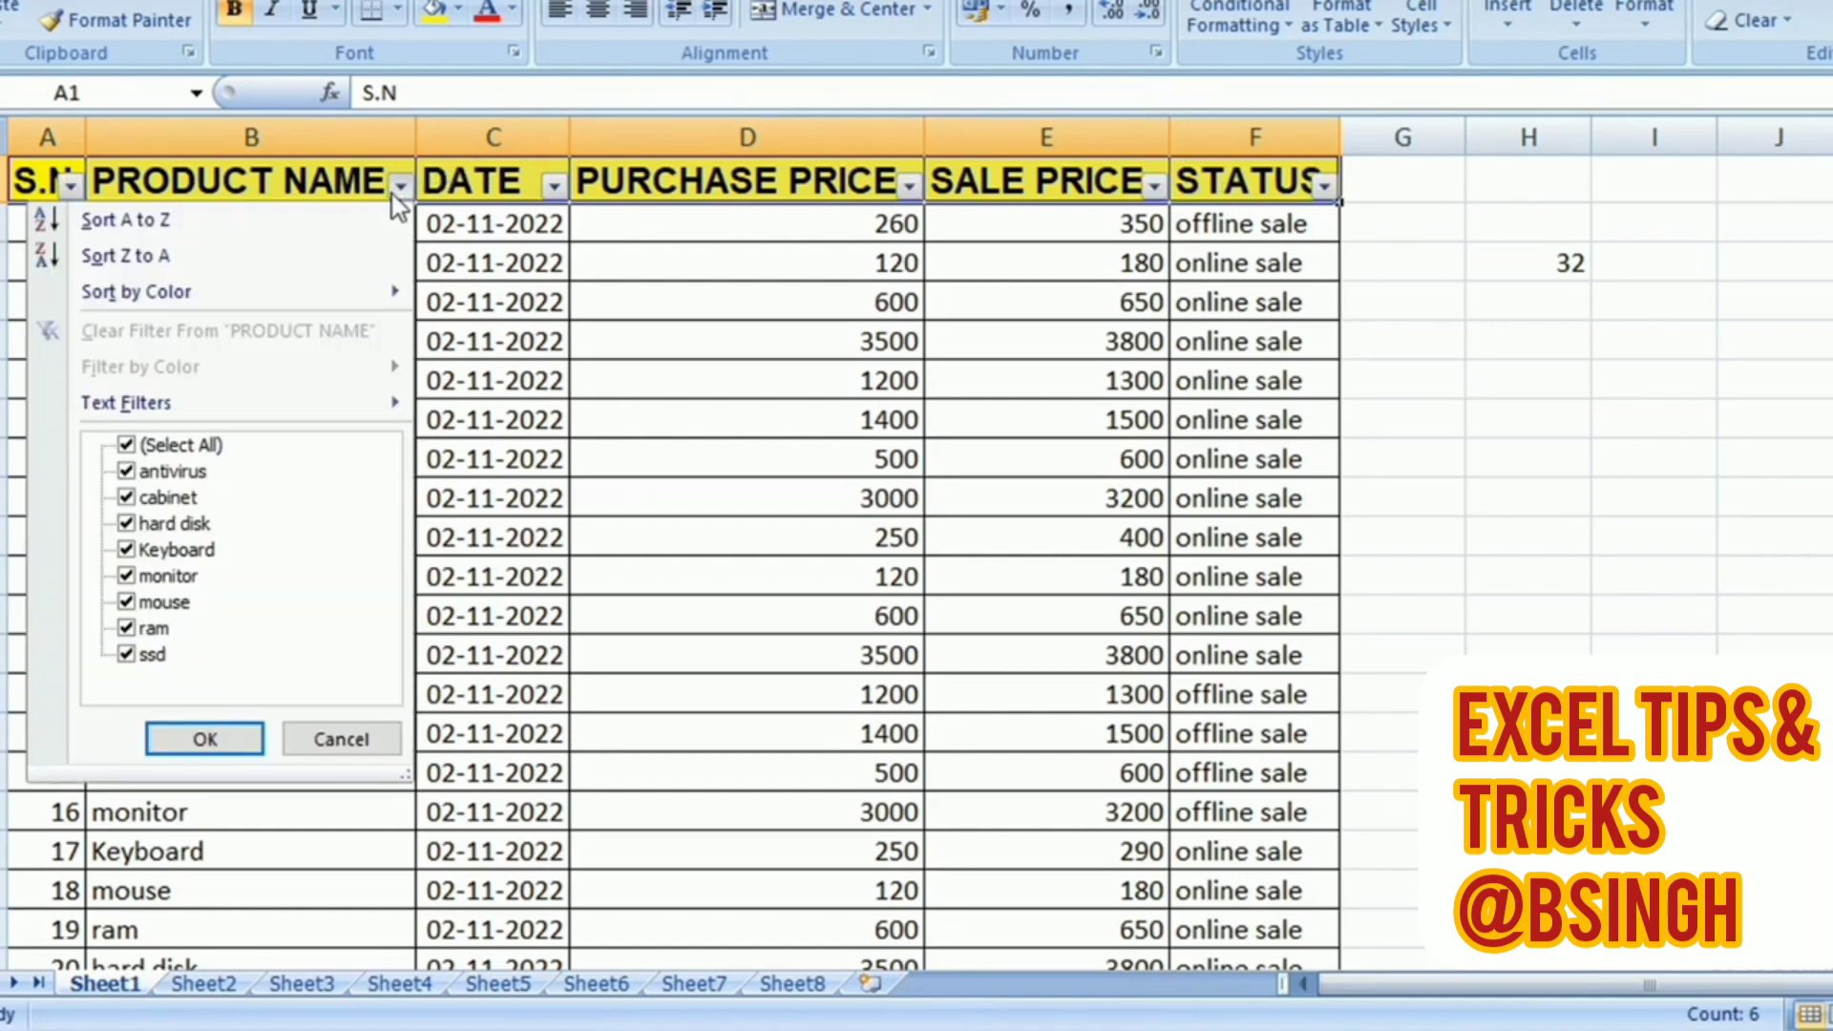
{"action": "left_click", "coordinate": [126, 445]}
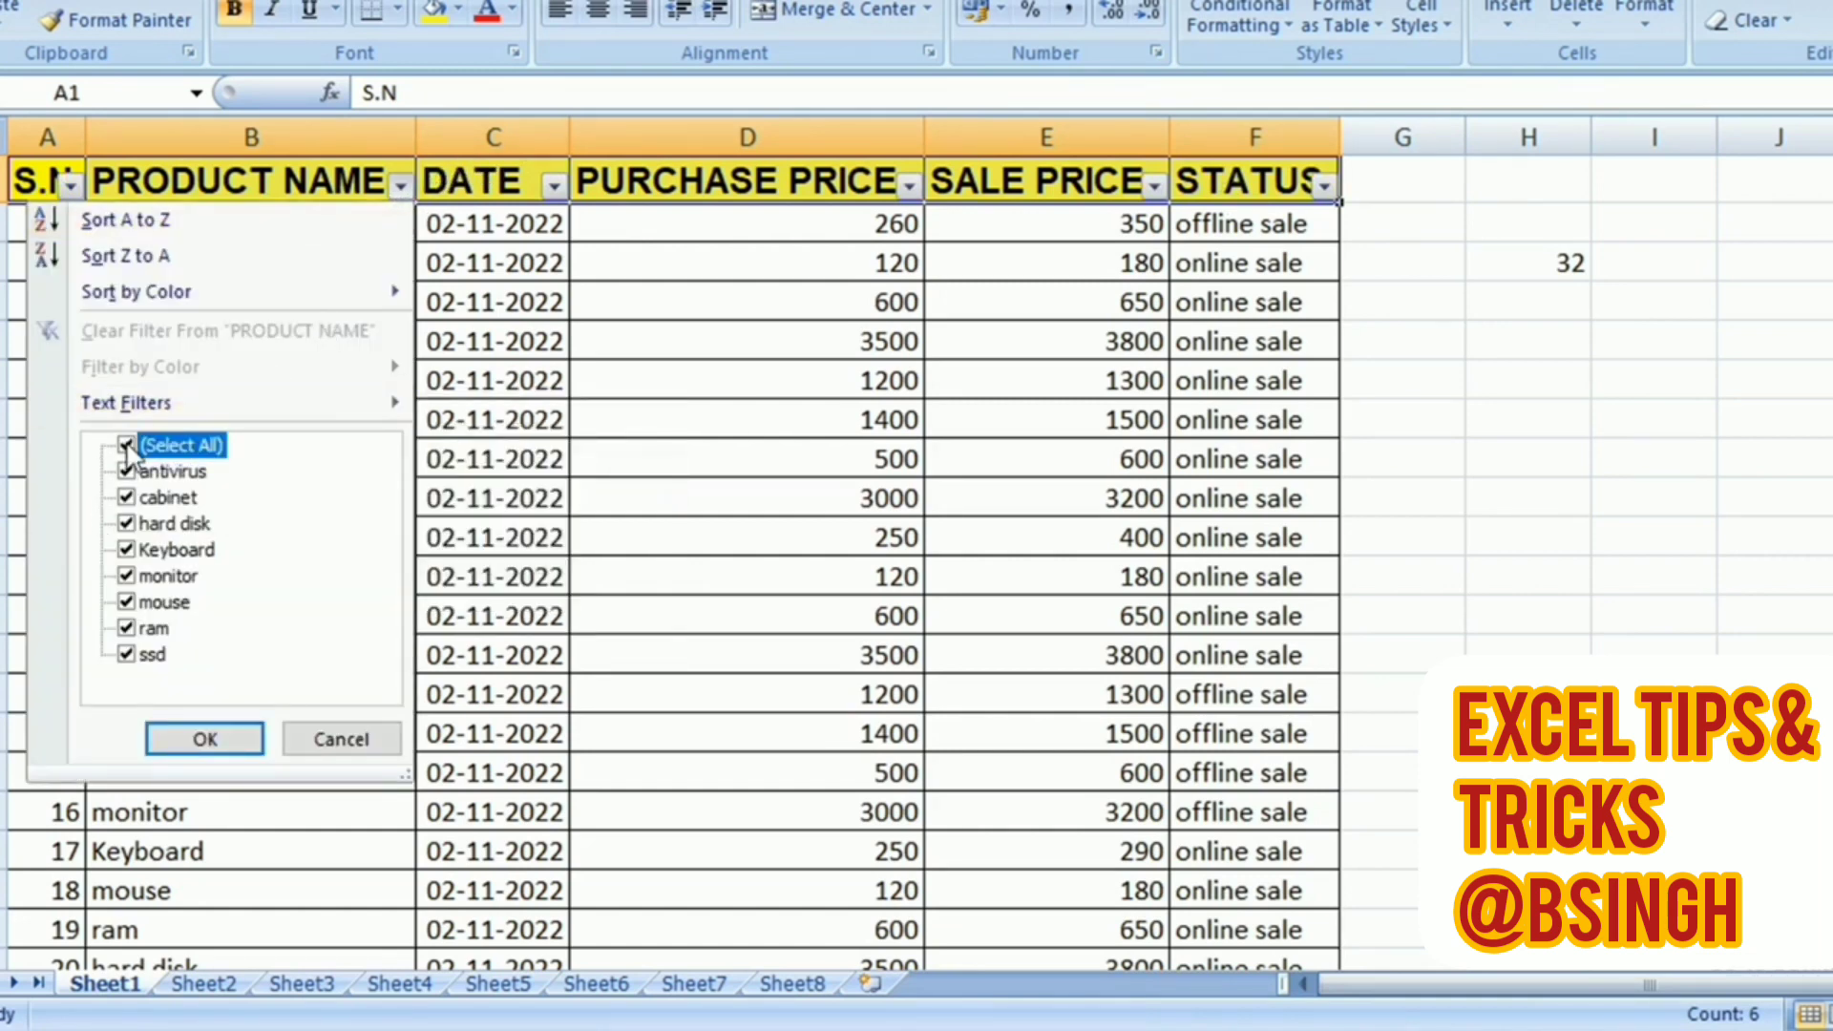
{"action": "left_click", "coordinate": [127, 551]}
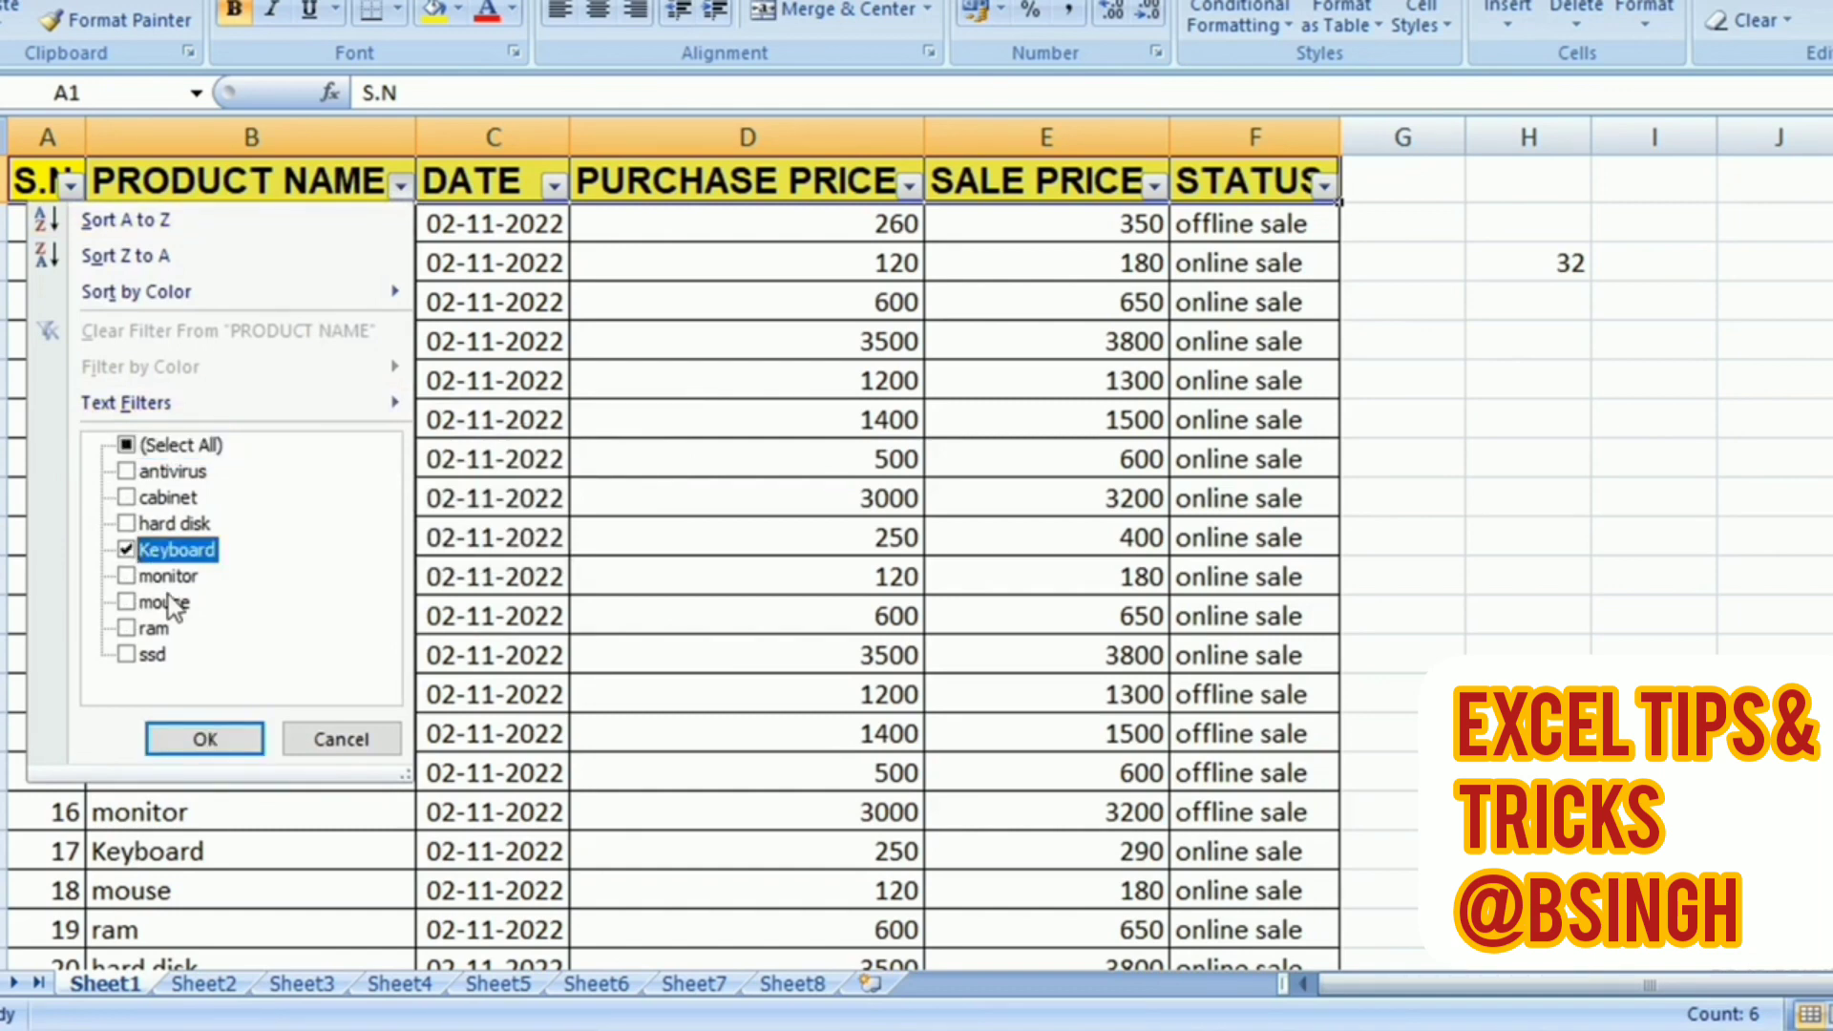
{"action": "left_click", "coordinate": [231, 735]}
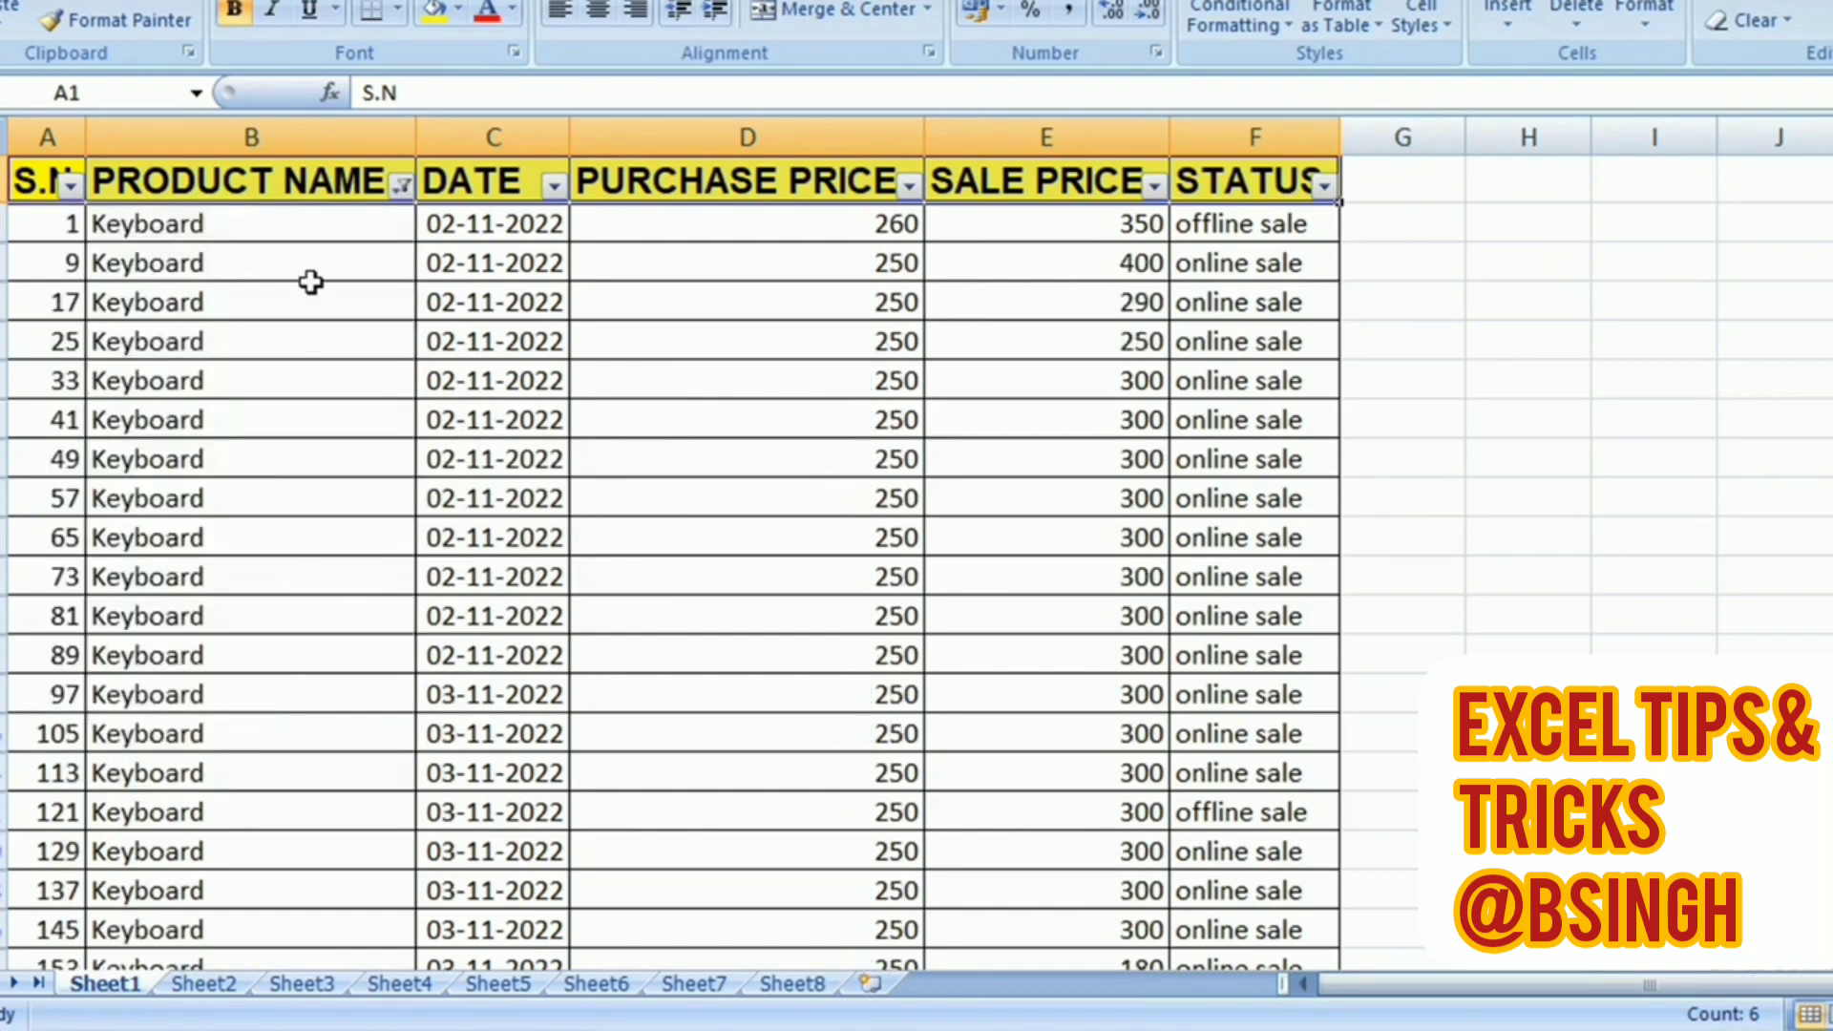
{"action": "left_click", "coordinate": [291, 235]}
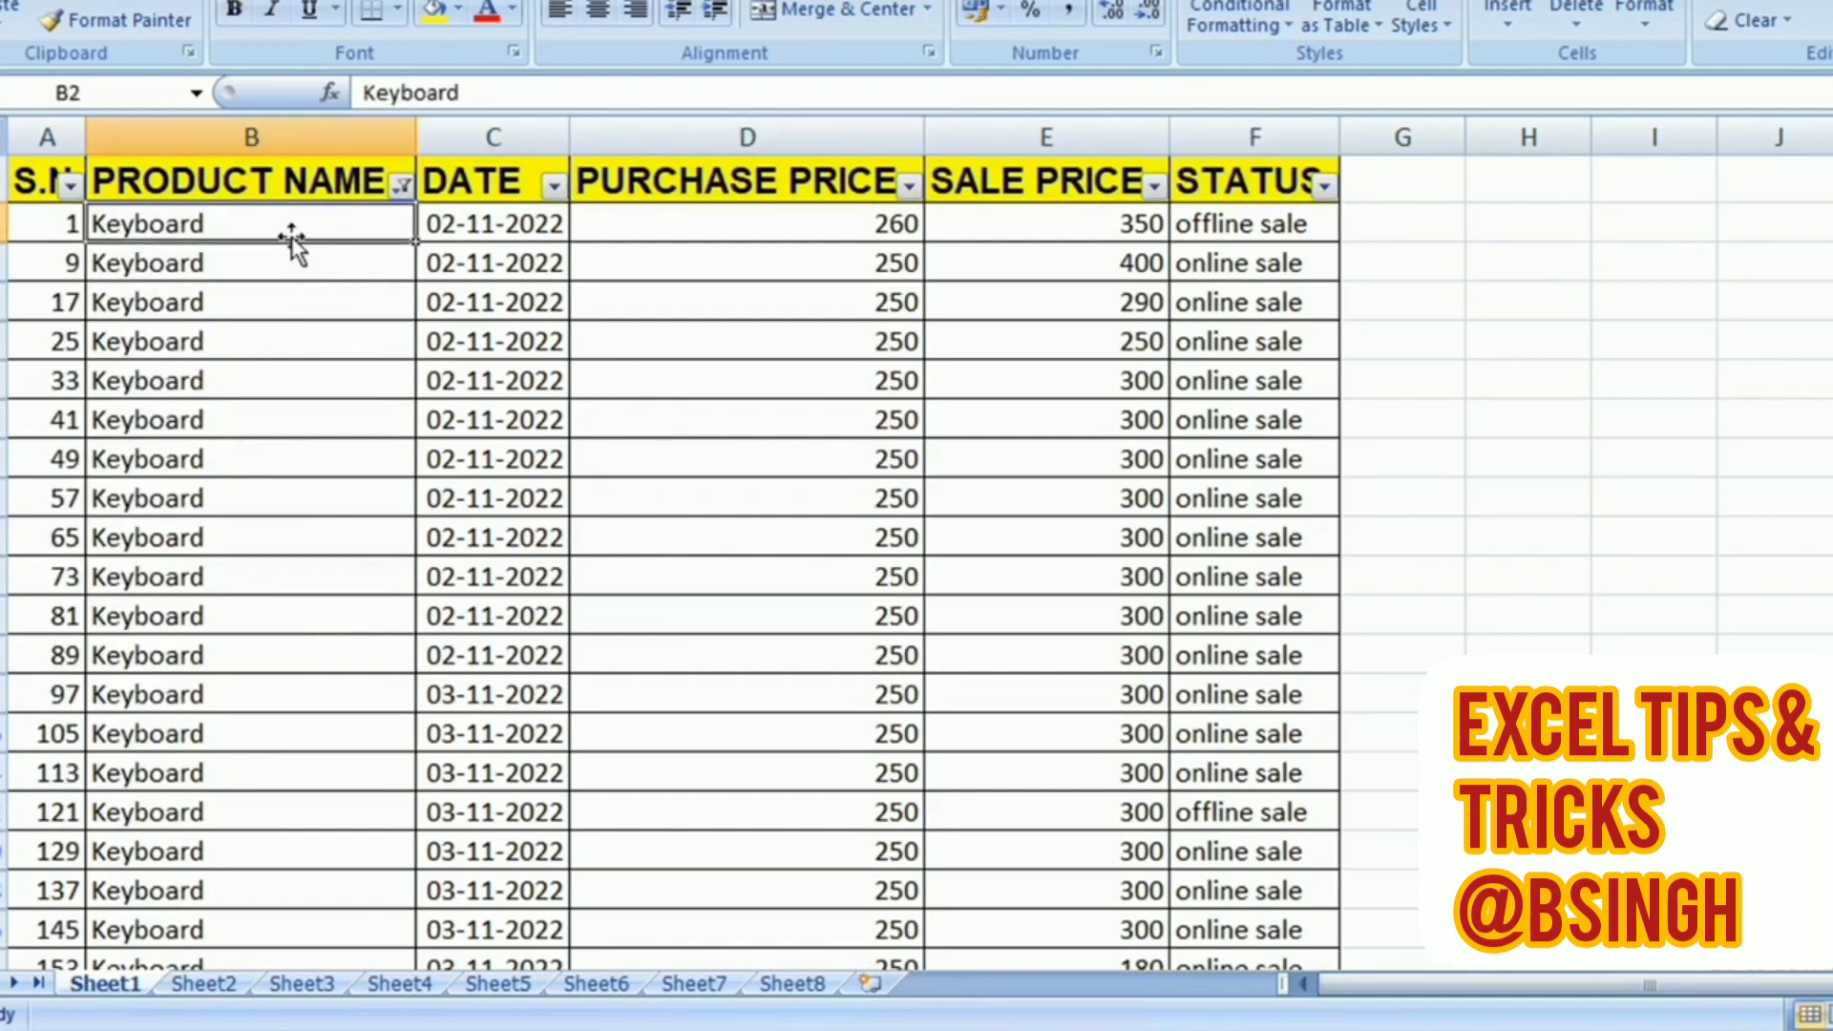
{"action": "key", "text": "ctrl+shift+Down"}
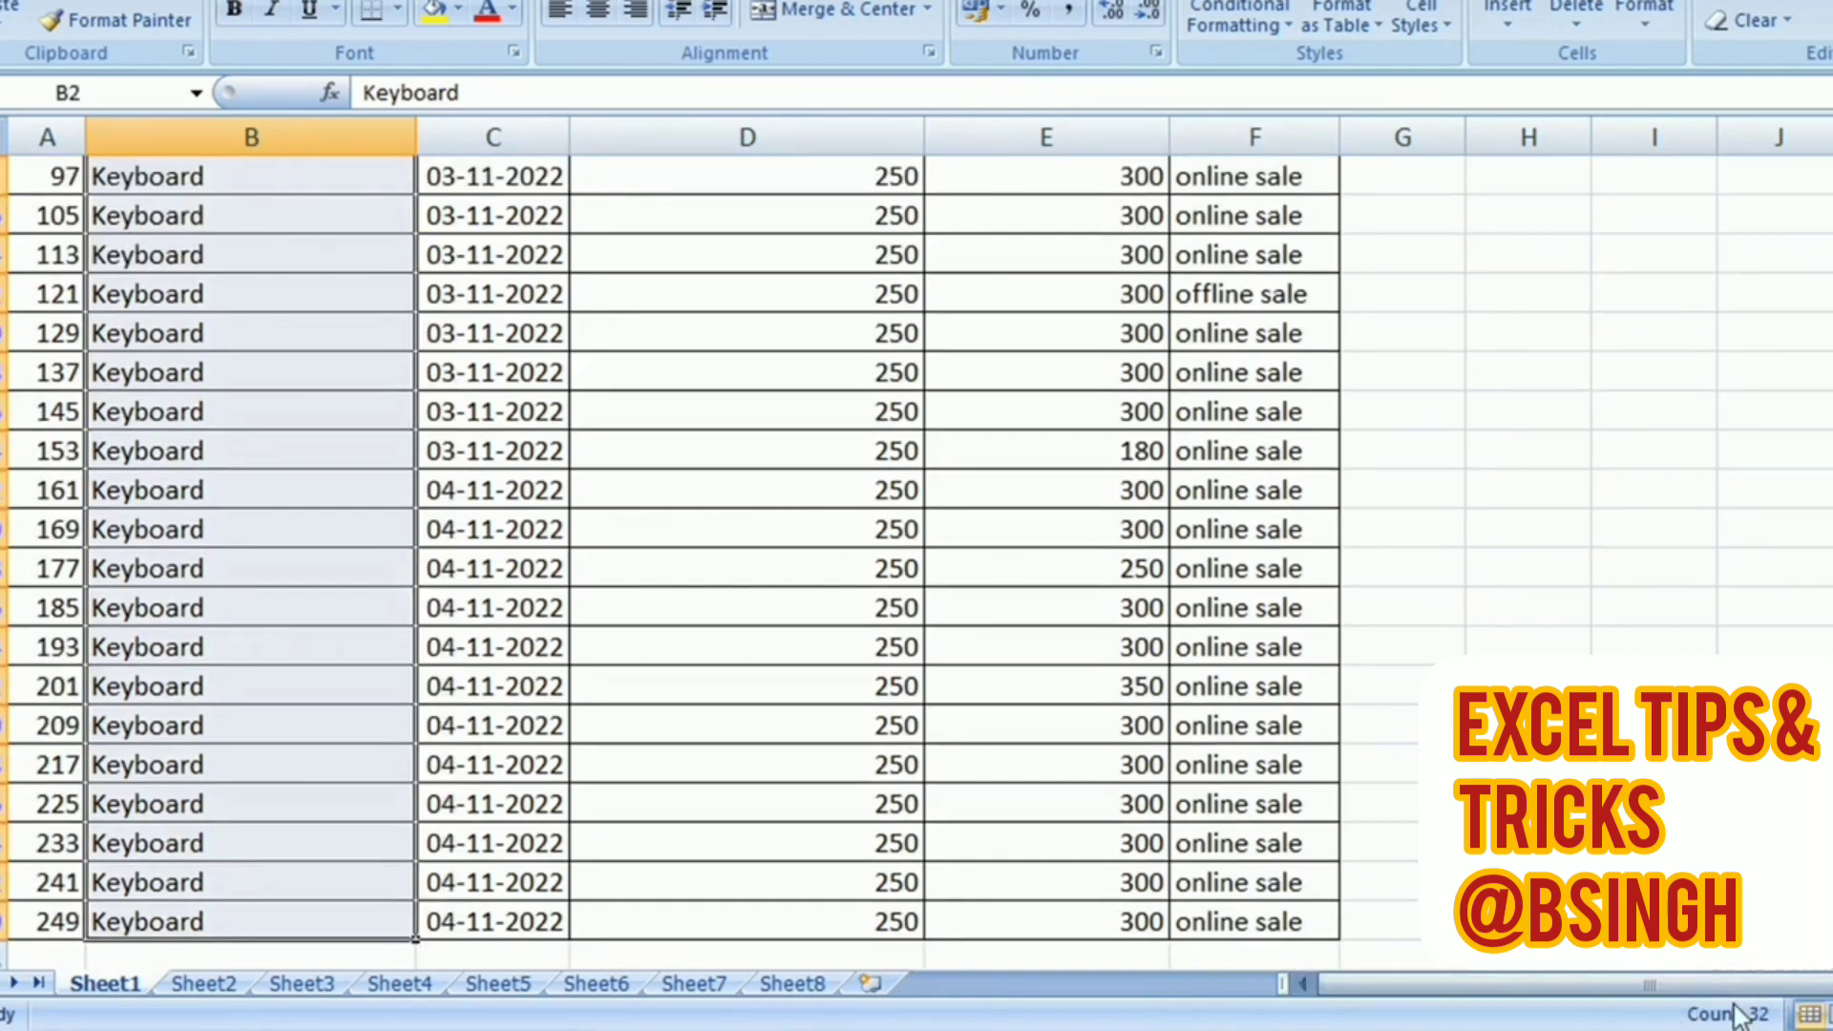
{"action": "key", "text": "Left"}
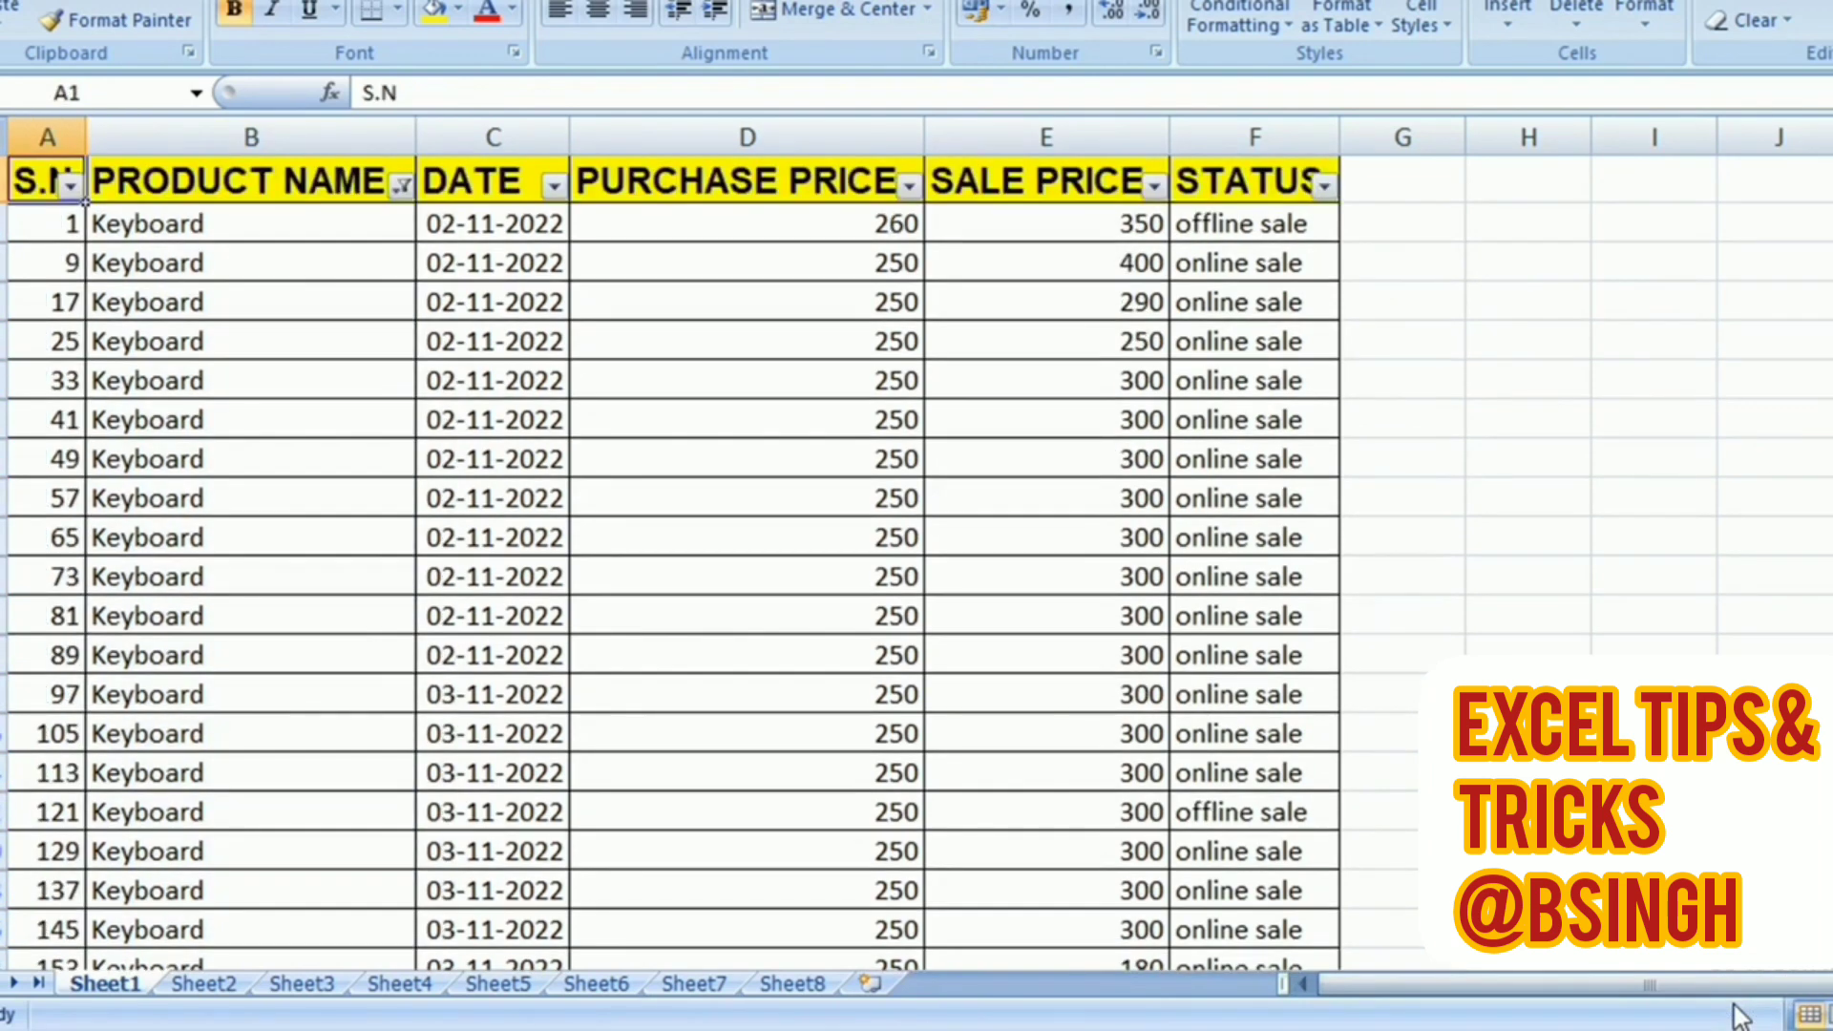
{"action": "key", "text": "Right"}
{"action": "key", "text": "Right"}
- Remove the filter and inspect Keyboard rows' sale prices such as 400 and 290
{"action": "key", "text": "ctrl+shift+l"}
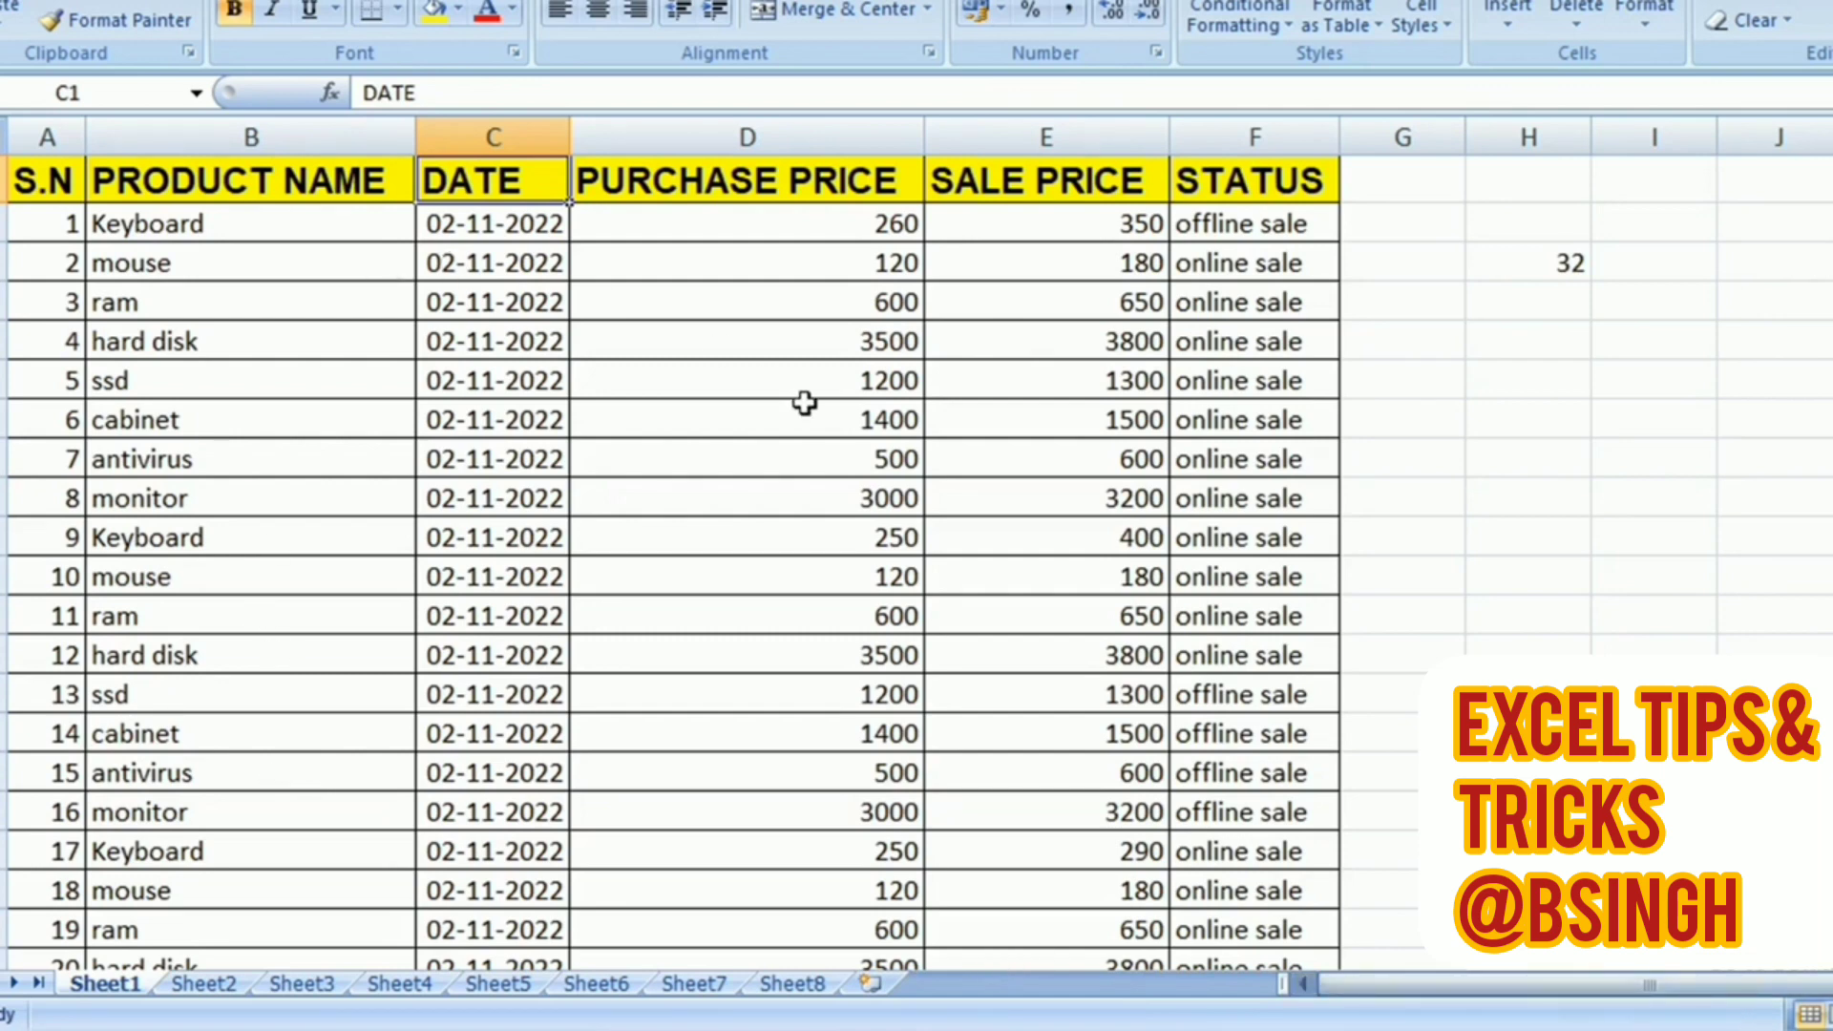
{"action": "left_click", "coordinate": [191, 232]}
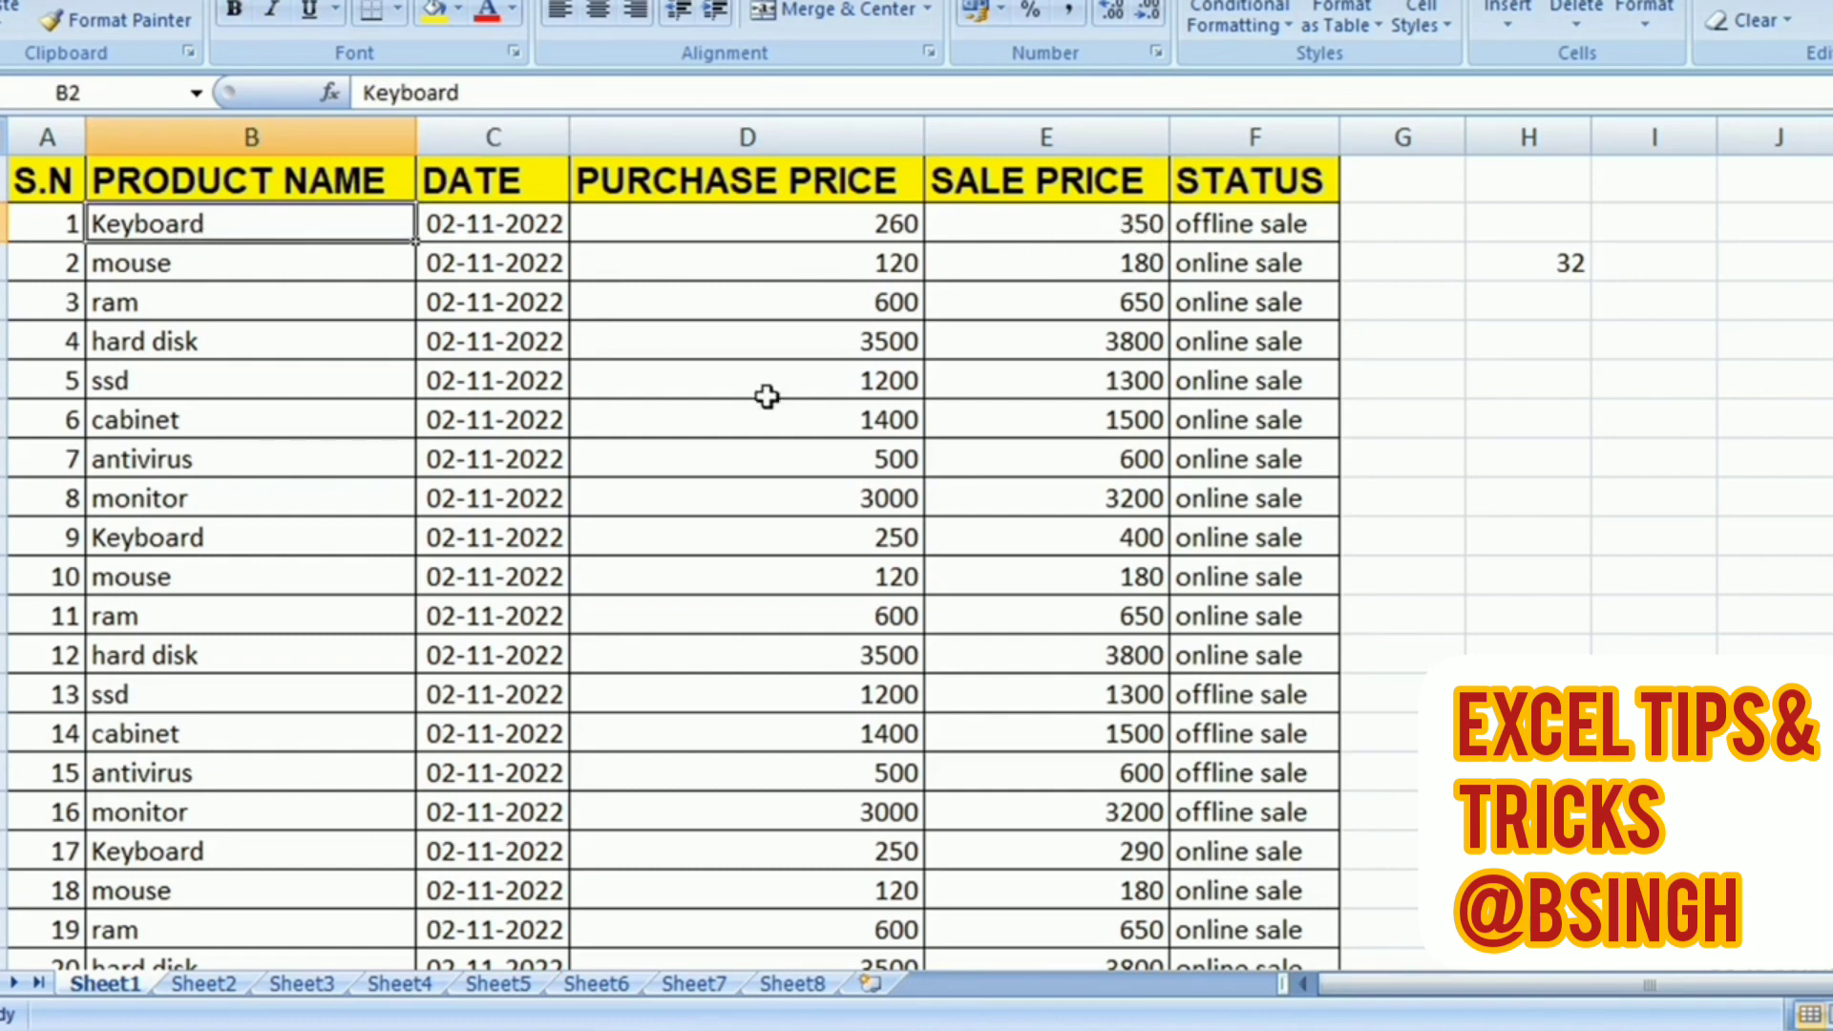
{"action": "left_click", "coordinate": [683, 550]}
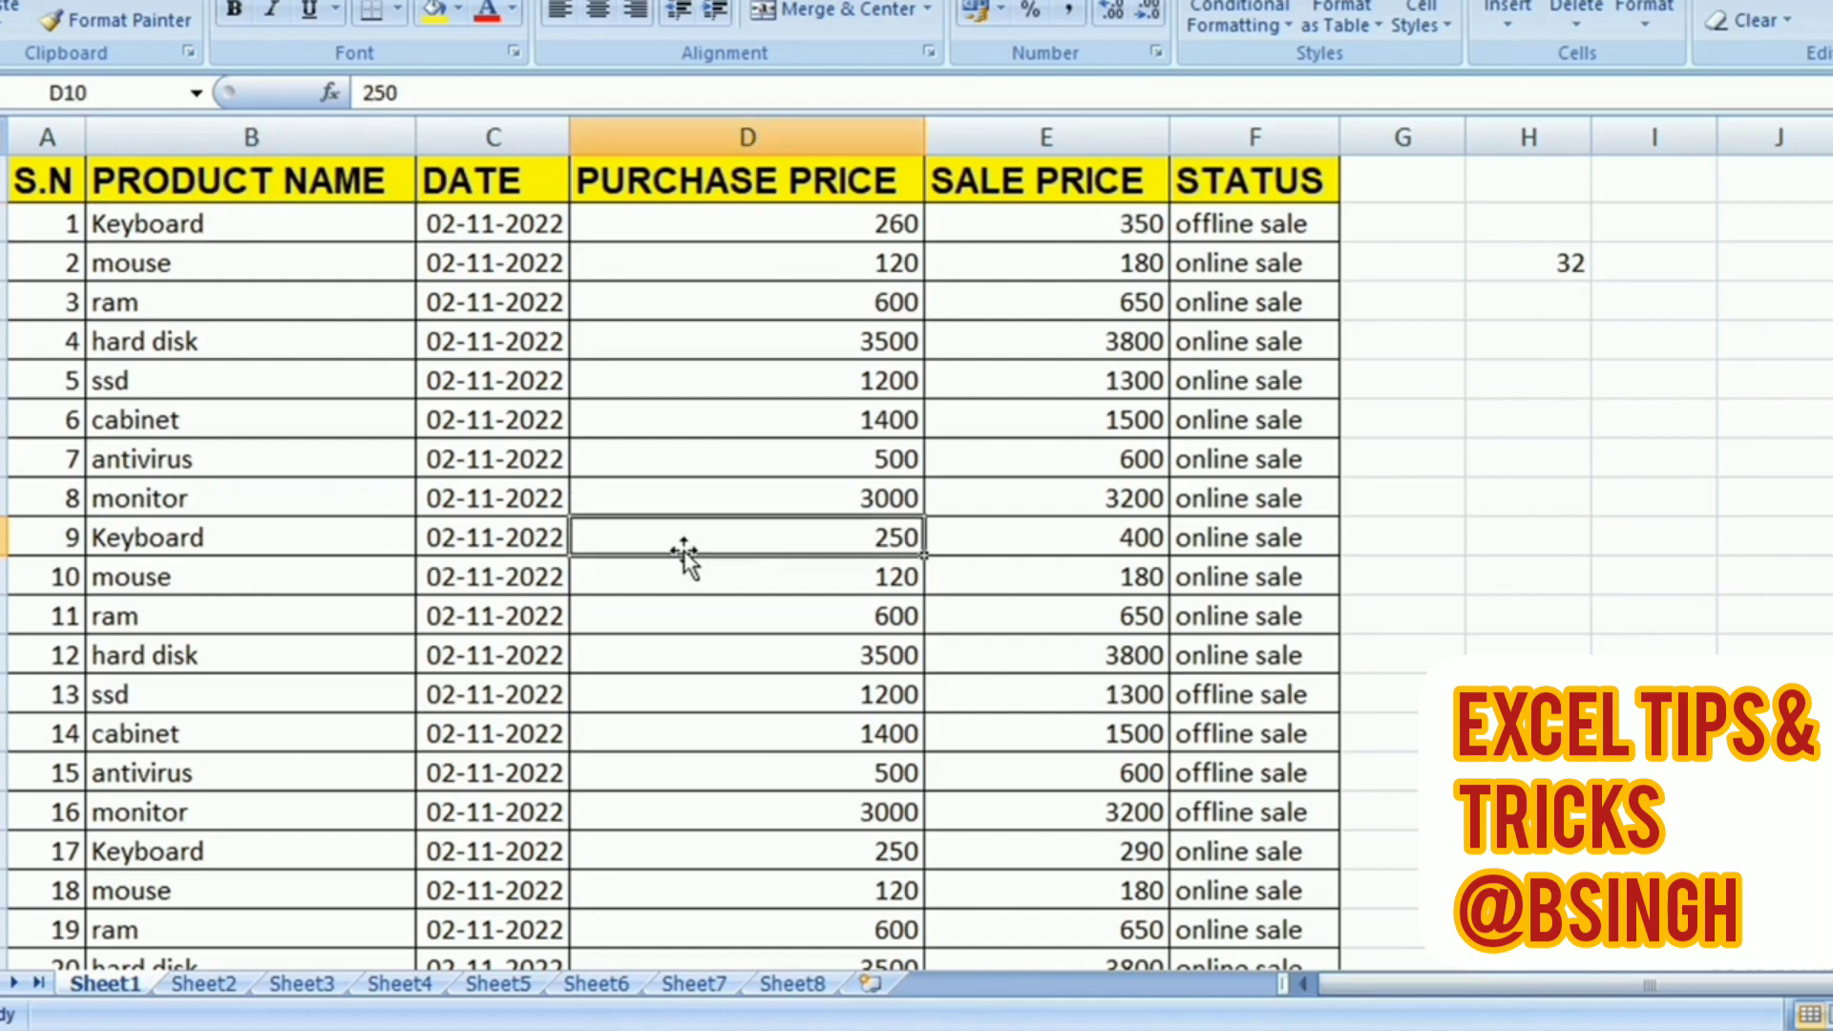
{"action": "key", "text": "Right"}
{"action": "key", "text": "Right"}
{"action": "key", "text": "Left"}
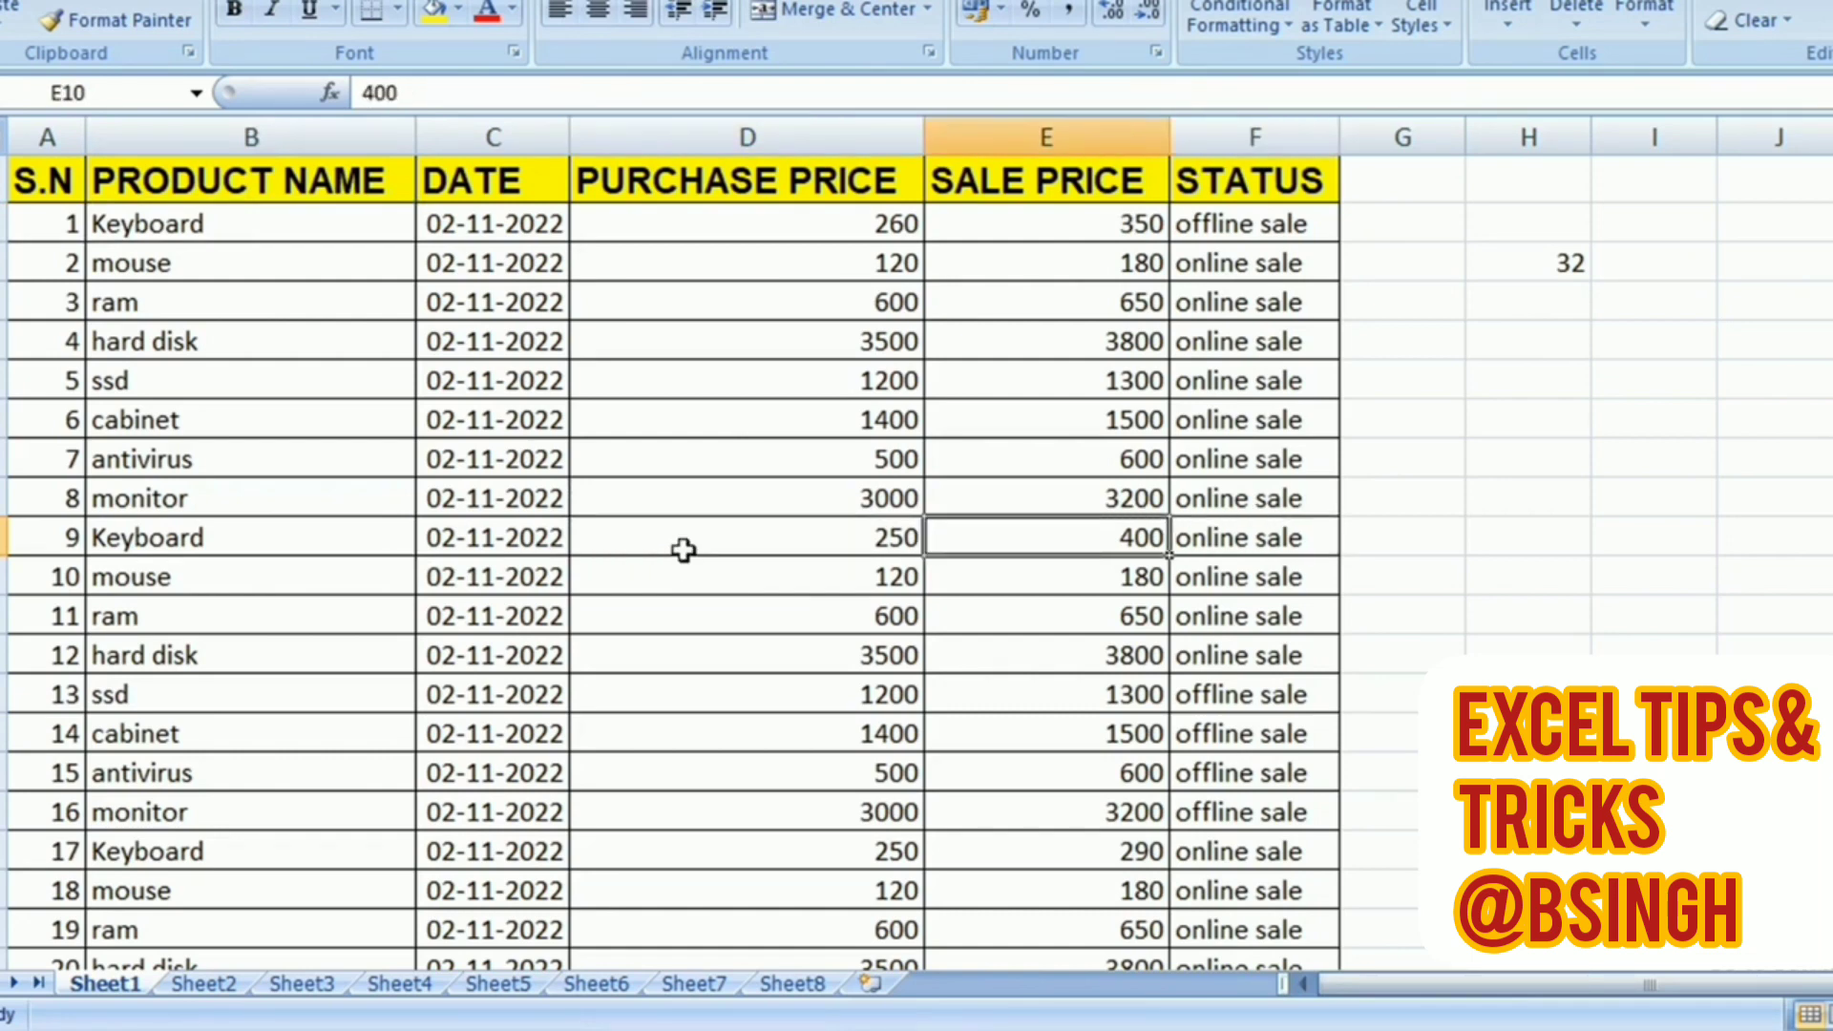
{"action": "key", "text": "Down"}
{"action": "key", "text": "Down"}
{"action": "key", "text": "Down"}
{"action": "key", "text": "Down"}
{"action": "key", "text": "Down"}
{"action": "key", "text": "Down"}
{"action": "key", "text": "Down"}
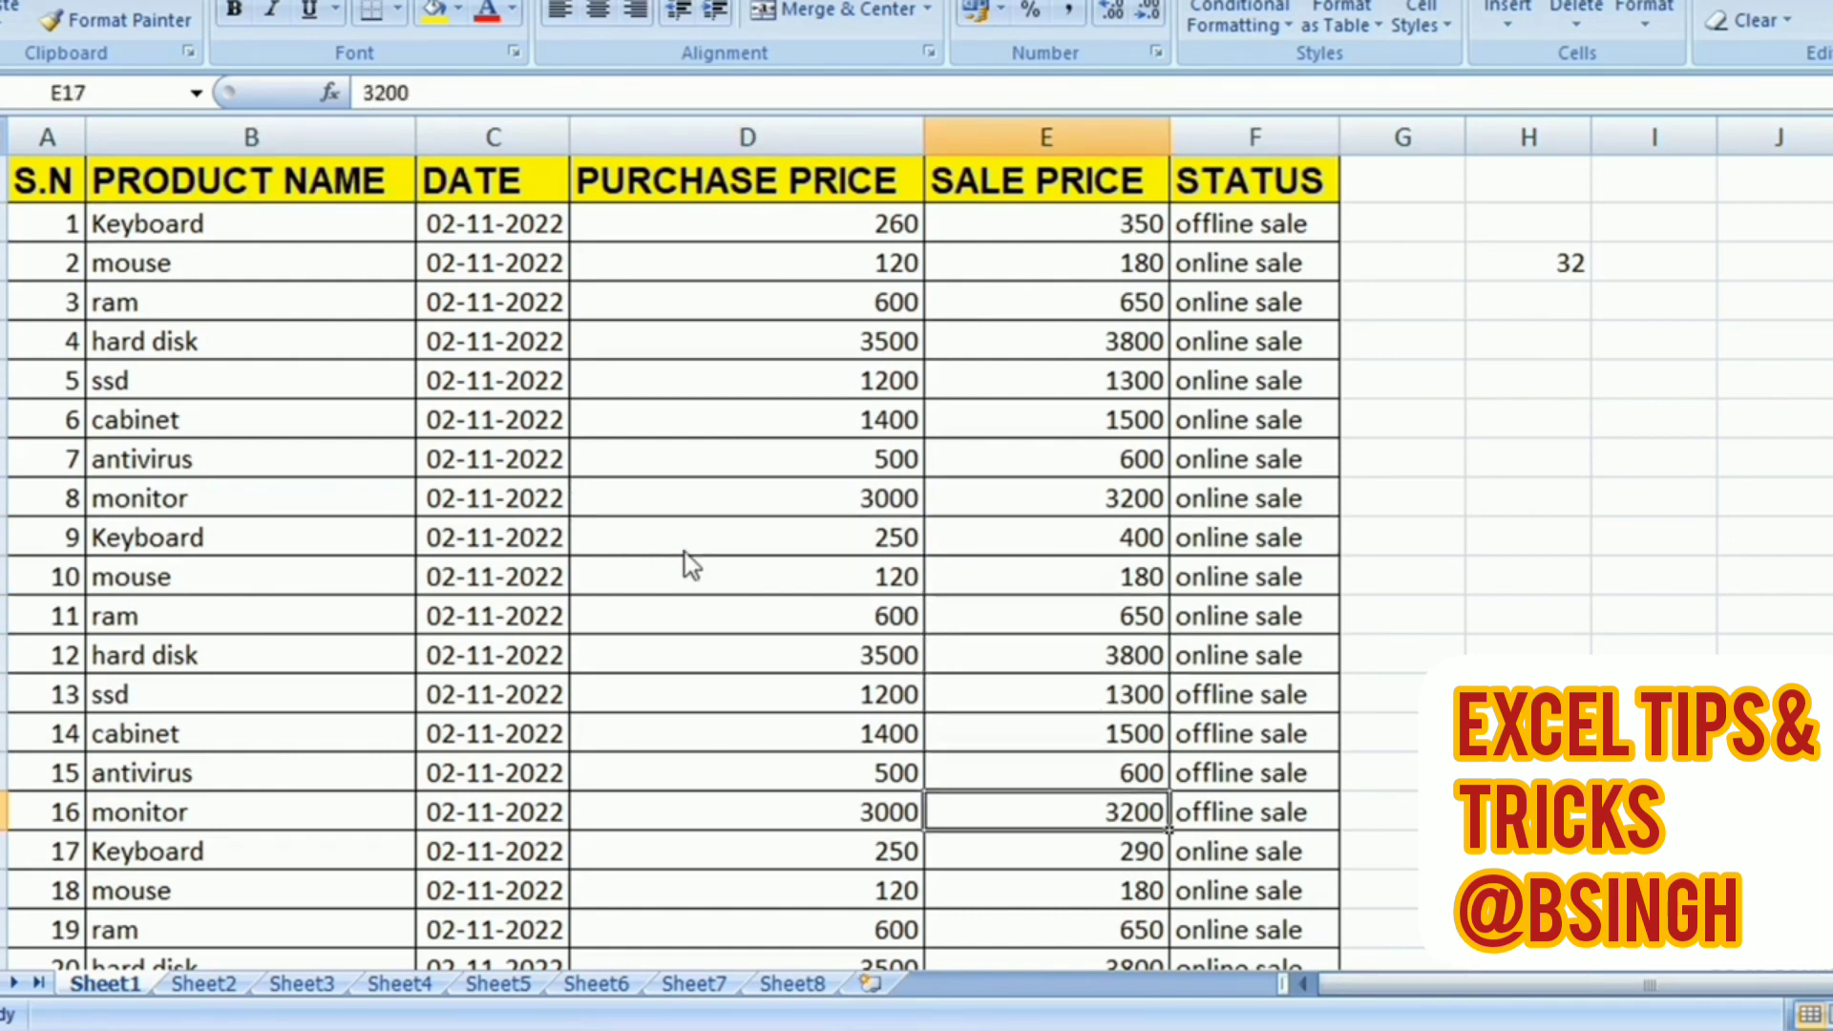
{"action": "key", "text": "Down"}
{"action": "key", "text": "Left"}
{"action": "key", "text": "Left"}
{"action": "key", "text": "Left"}
{"action": "key", "text": "Right"}
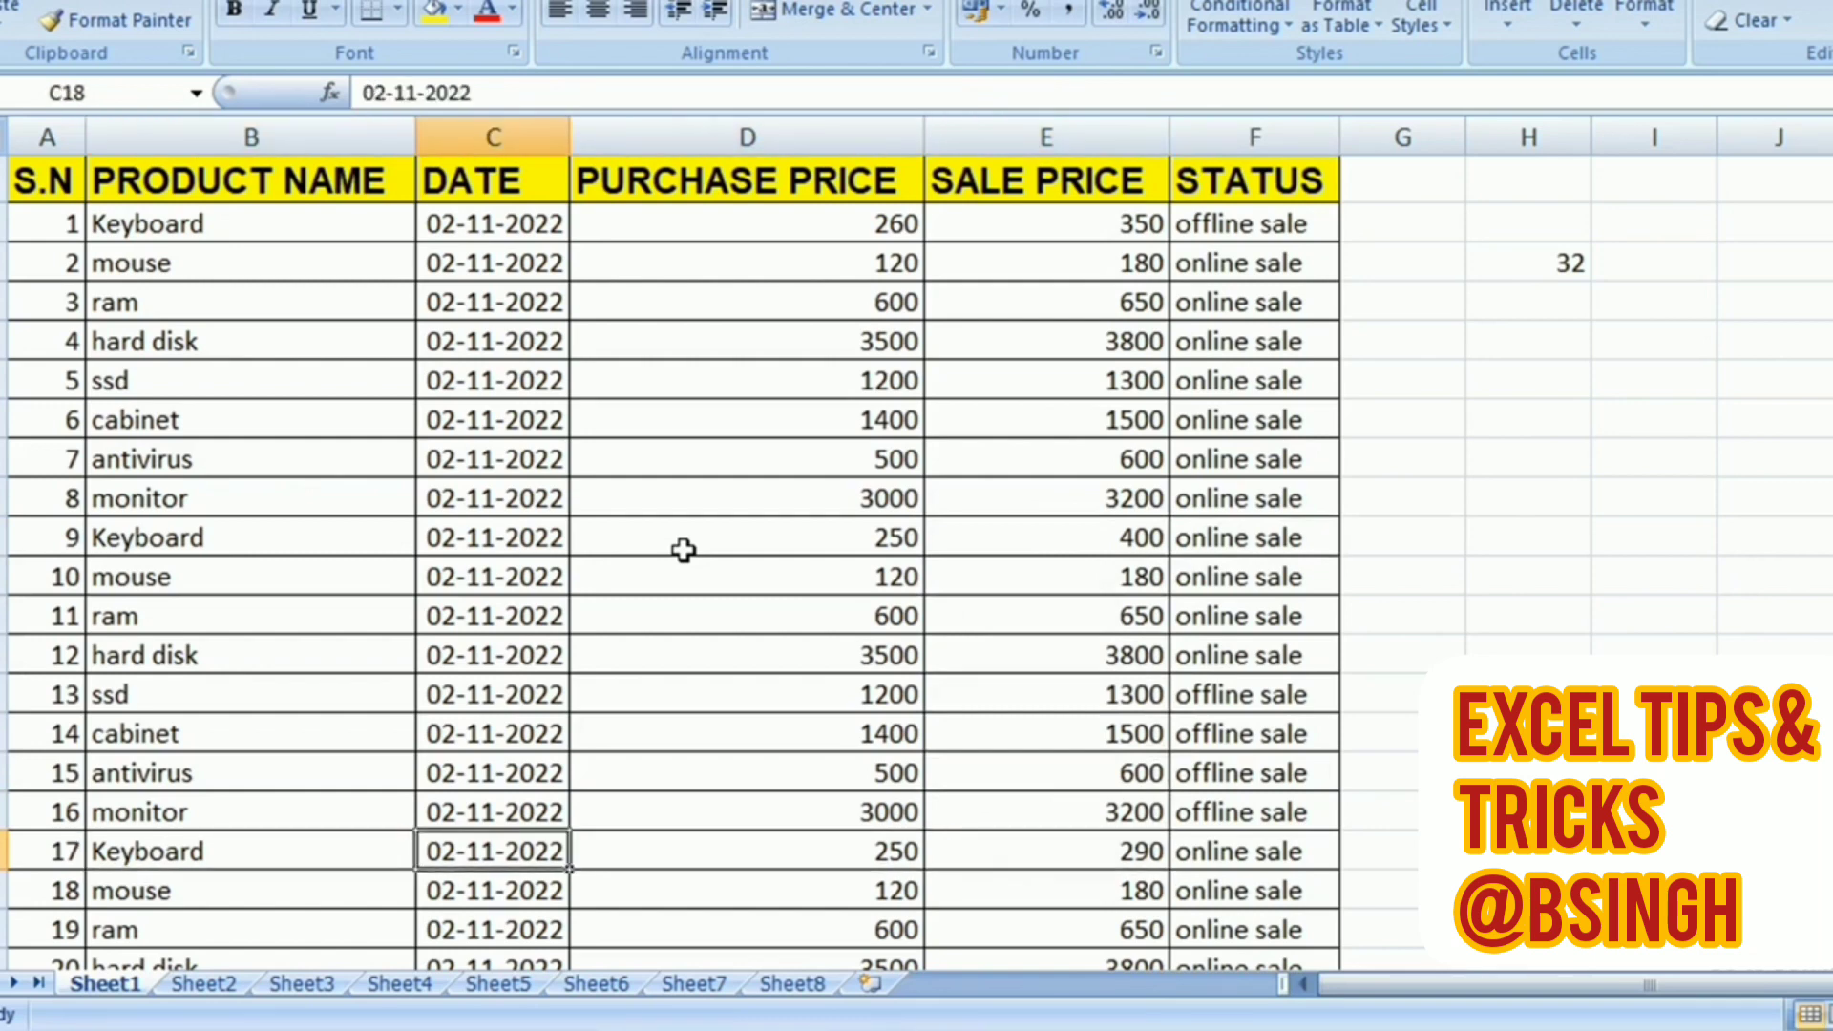
{"action": "key", "text": "Right"}
{"action": "key", "text": "Right"}
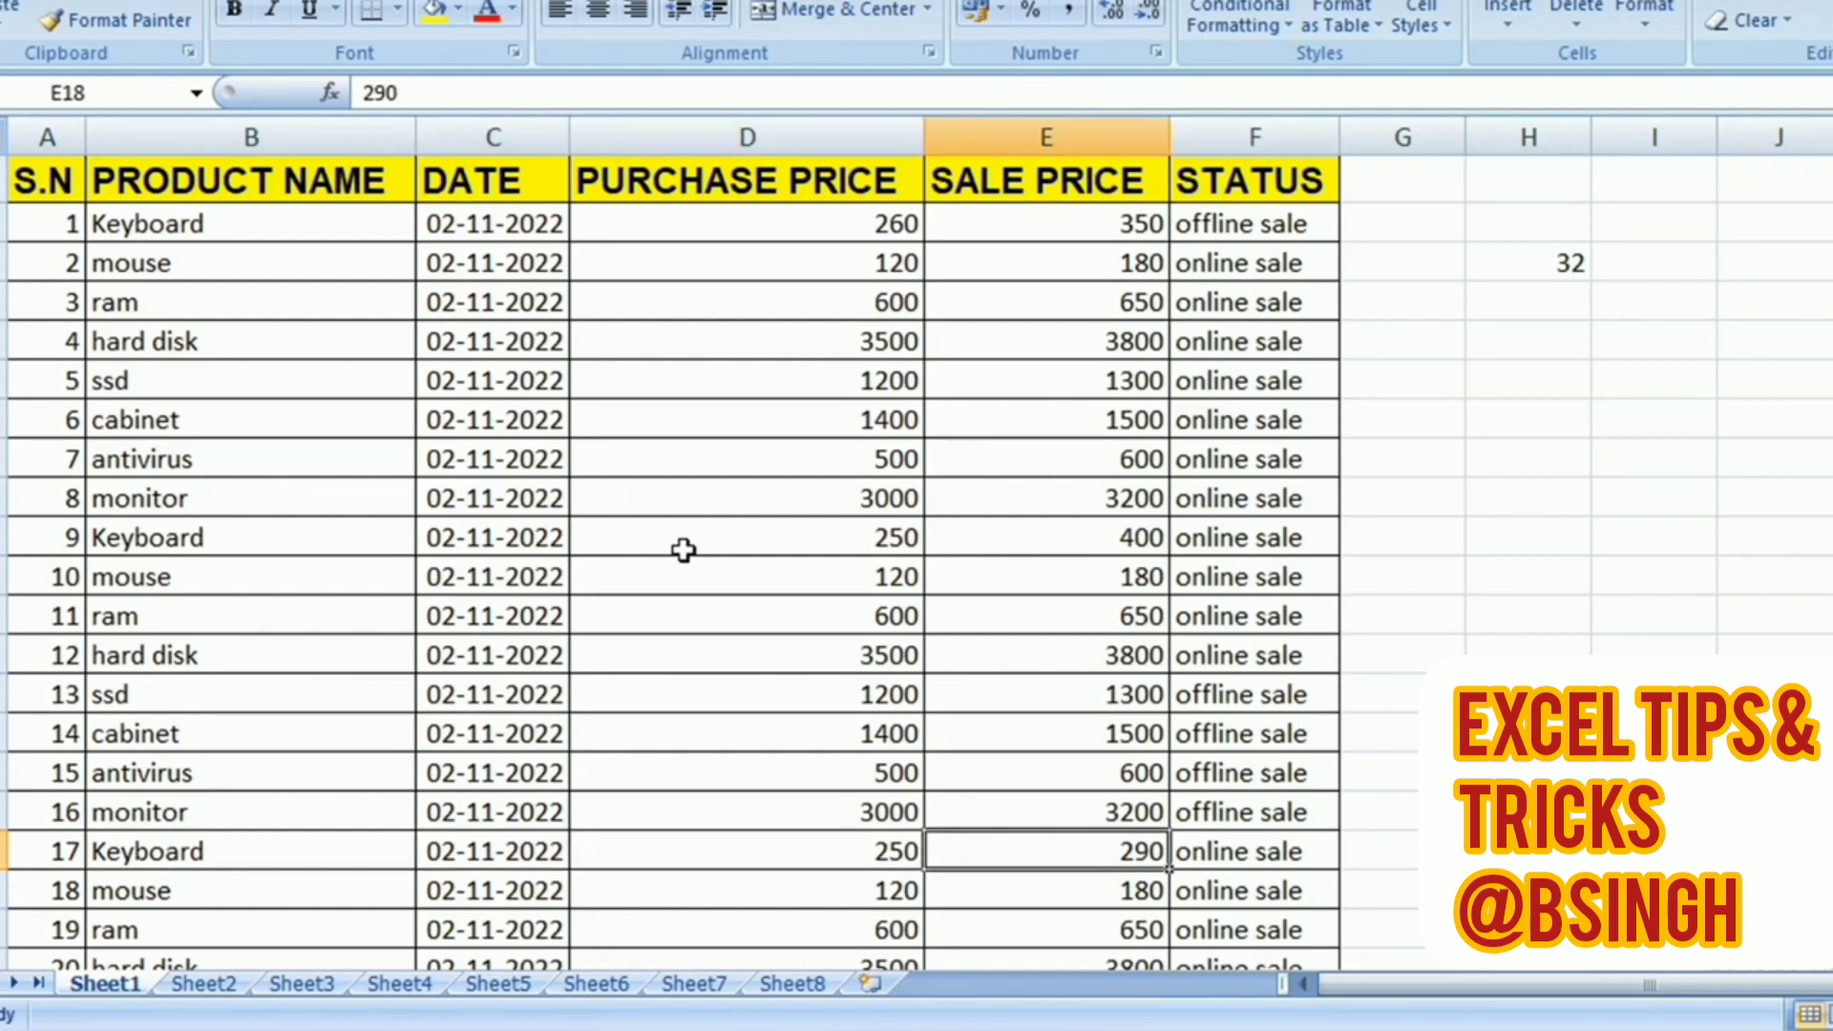
- Move to the empty cell H4 directly below the Keyboard count
{"action": "key", "text": "Up"}
{"action": "key", "text": "Up"}
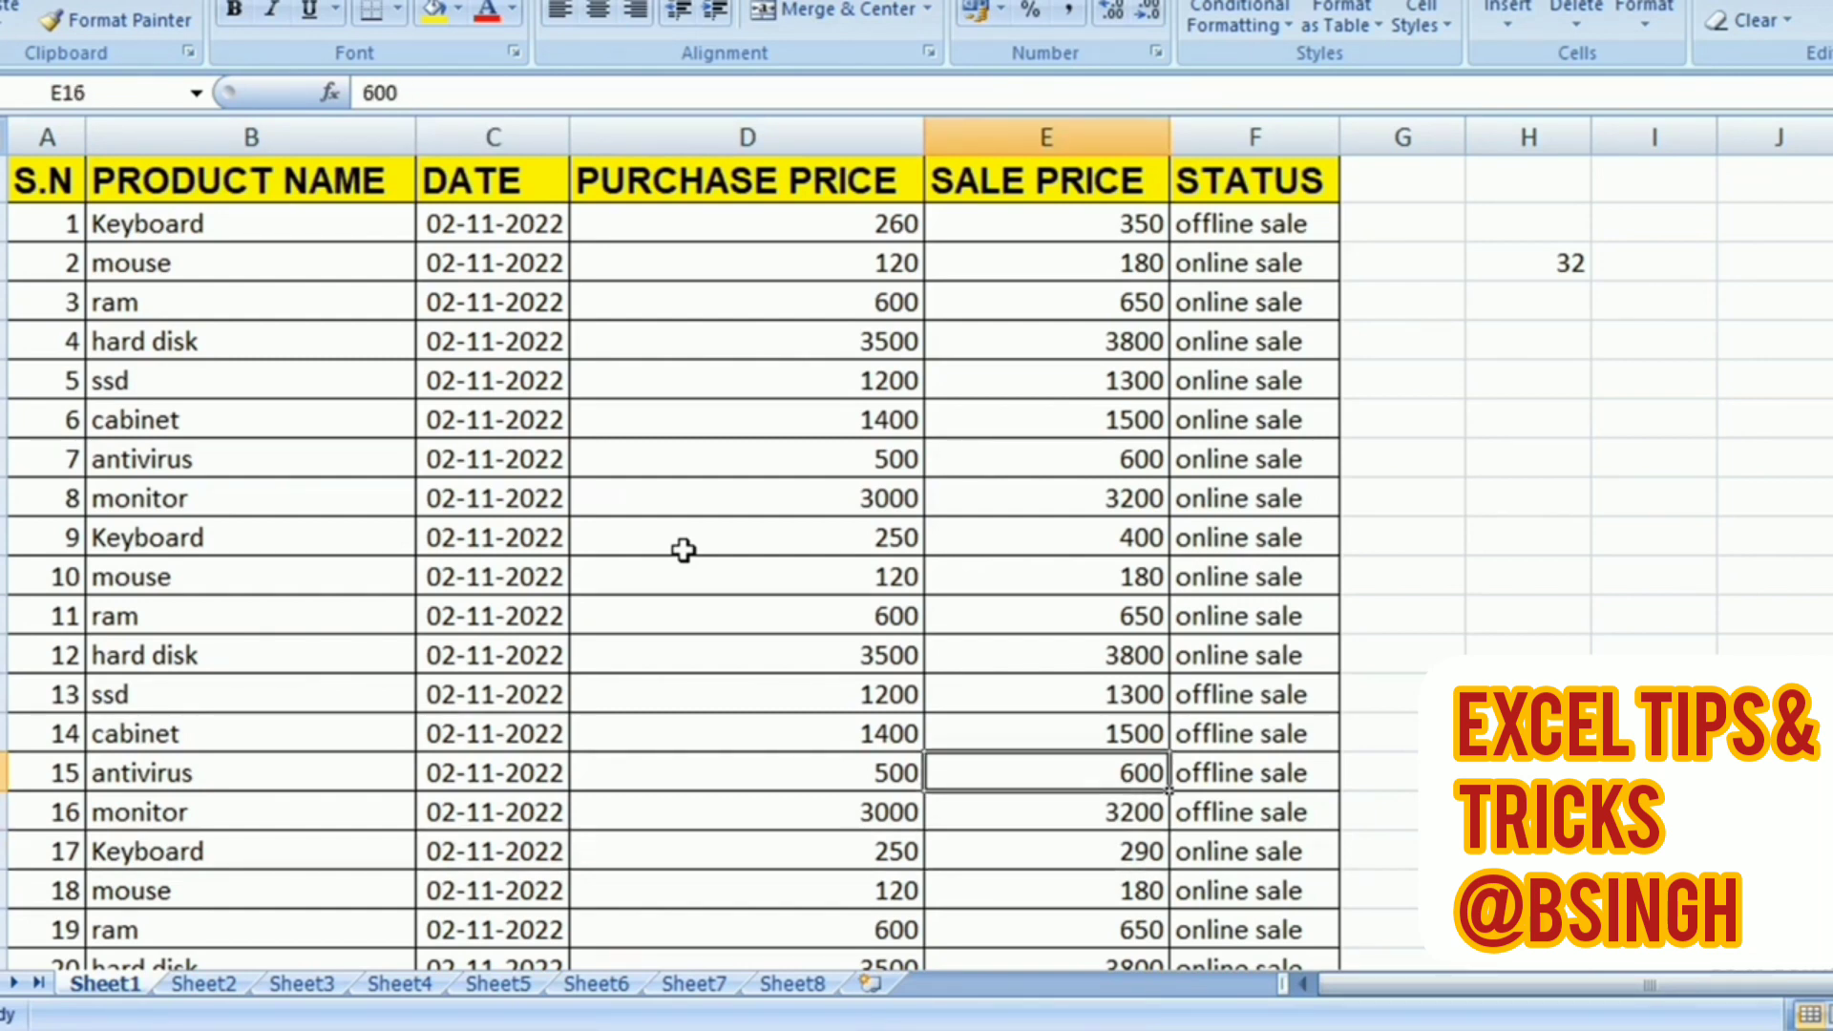
{"action": "key", "text": "Up"}
{"action": "key", "text": "Up"}
{"action": "key", "text": "Up"}
{"action": "key", "text": "Up"}
{"action": "key", "text": "Up"}
{"action": "key", "text": "Up"}
{"action": "key", "text": "Up"}
{"action": "key", "text": "Up"}
{"action": "key", "text": "Up"}
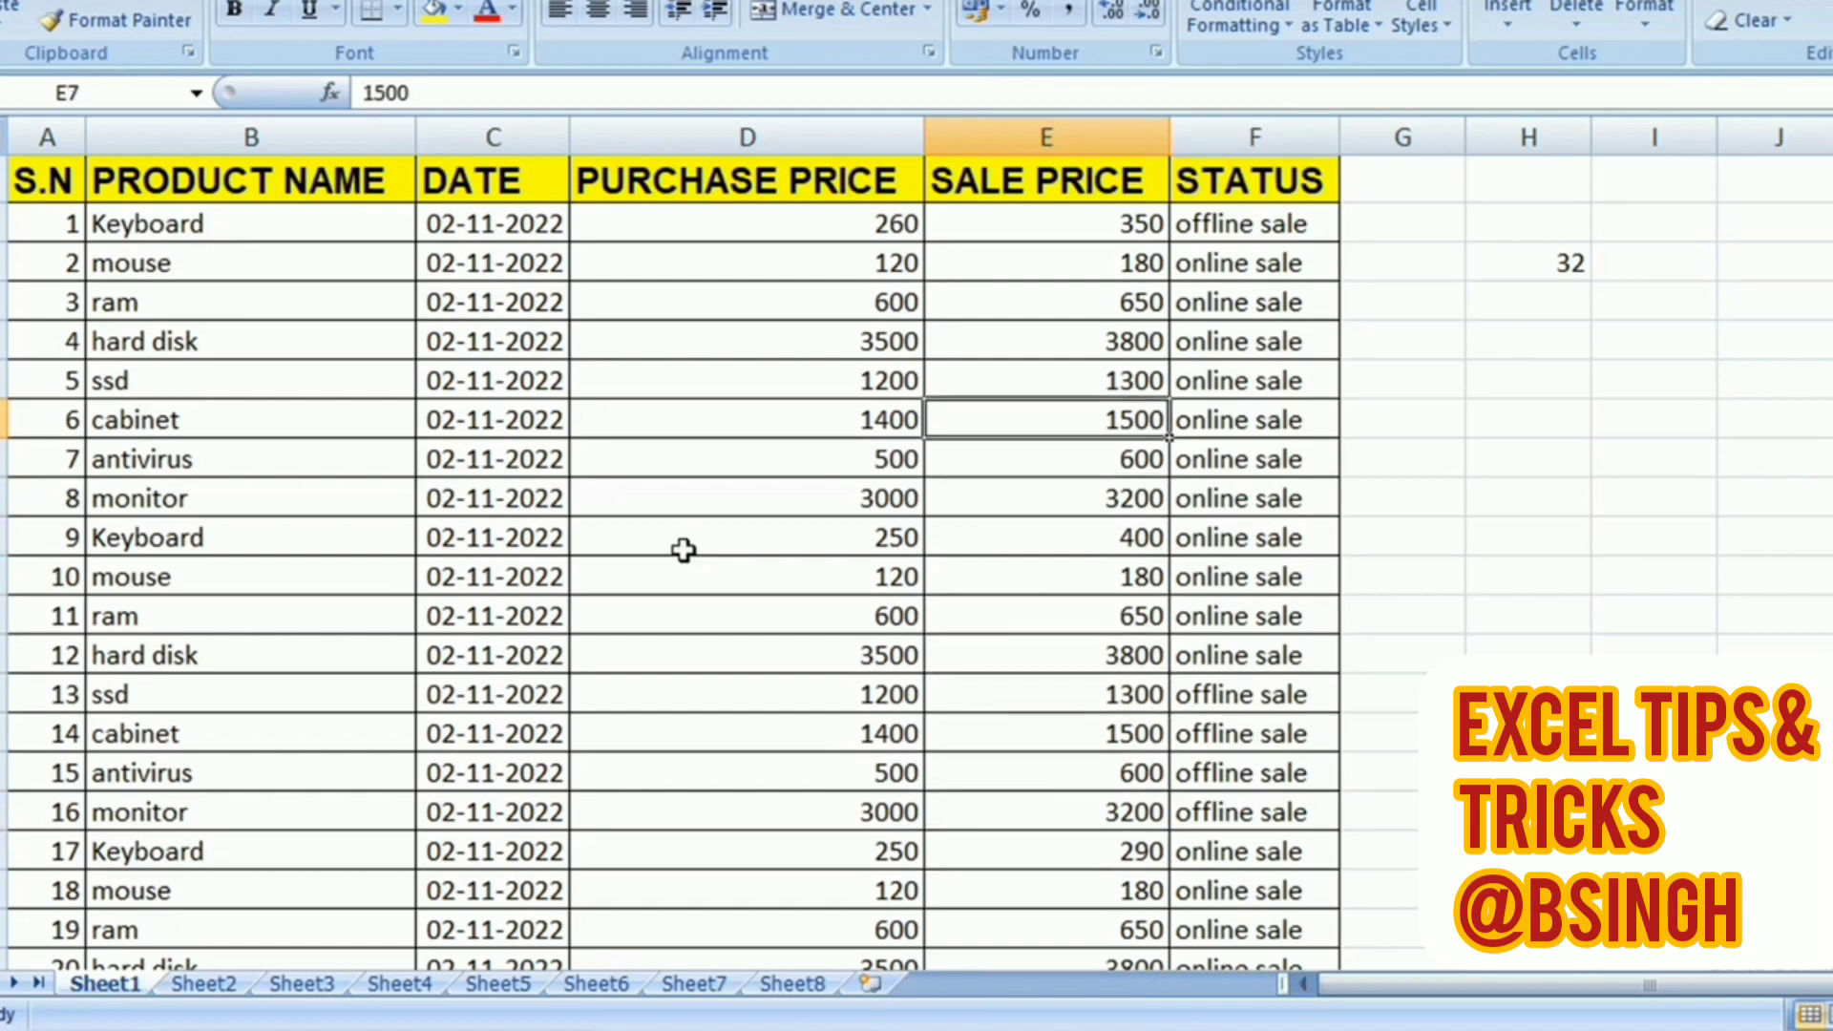
{"action": "key", "text": "Right"}
{"action": "key", "text": "Right"}
{"action": "key", "text": "Right"}
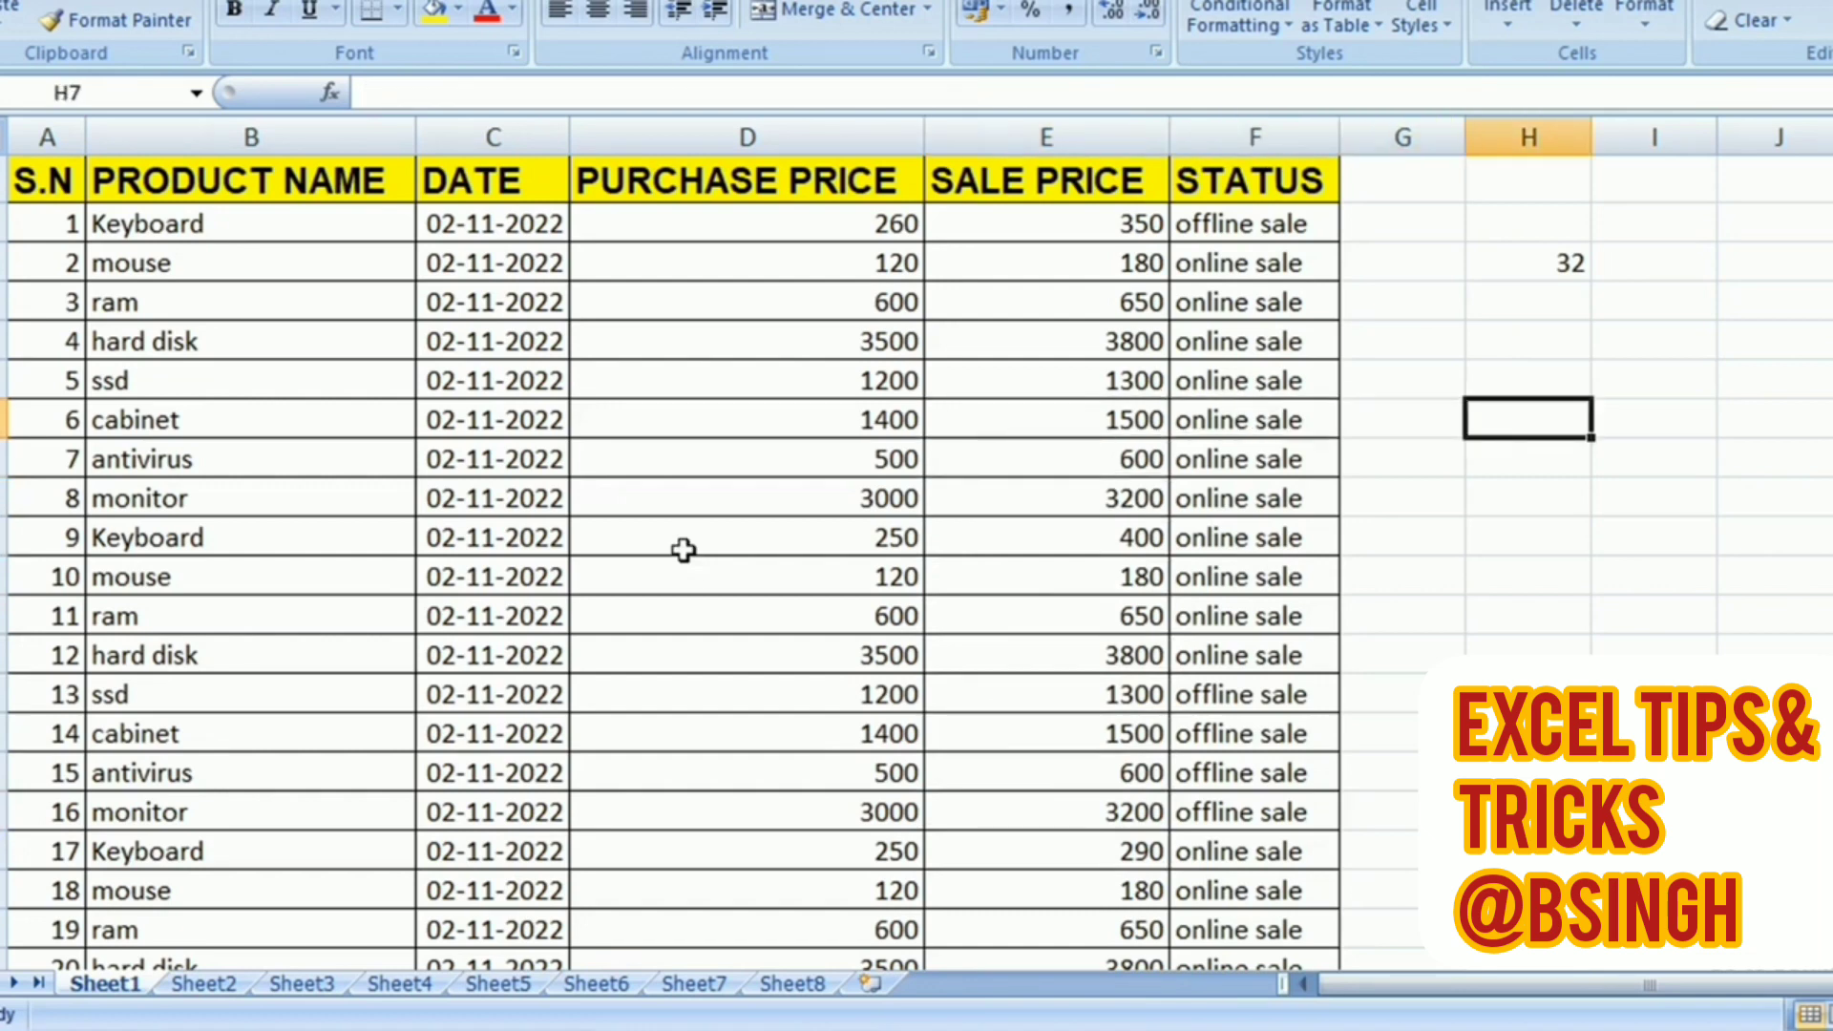
{"action": "key", "text": "Up"}
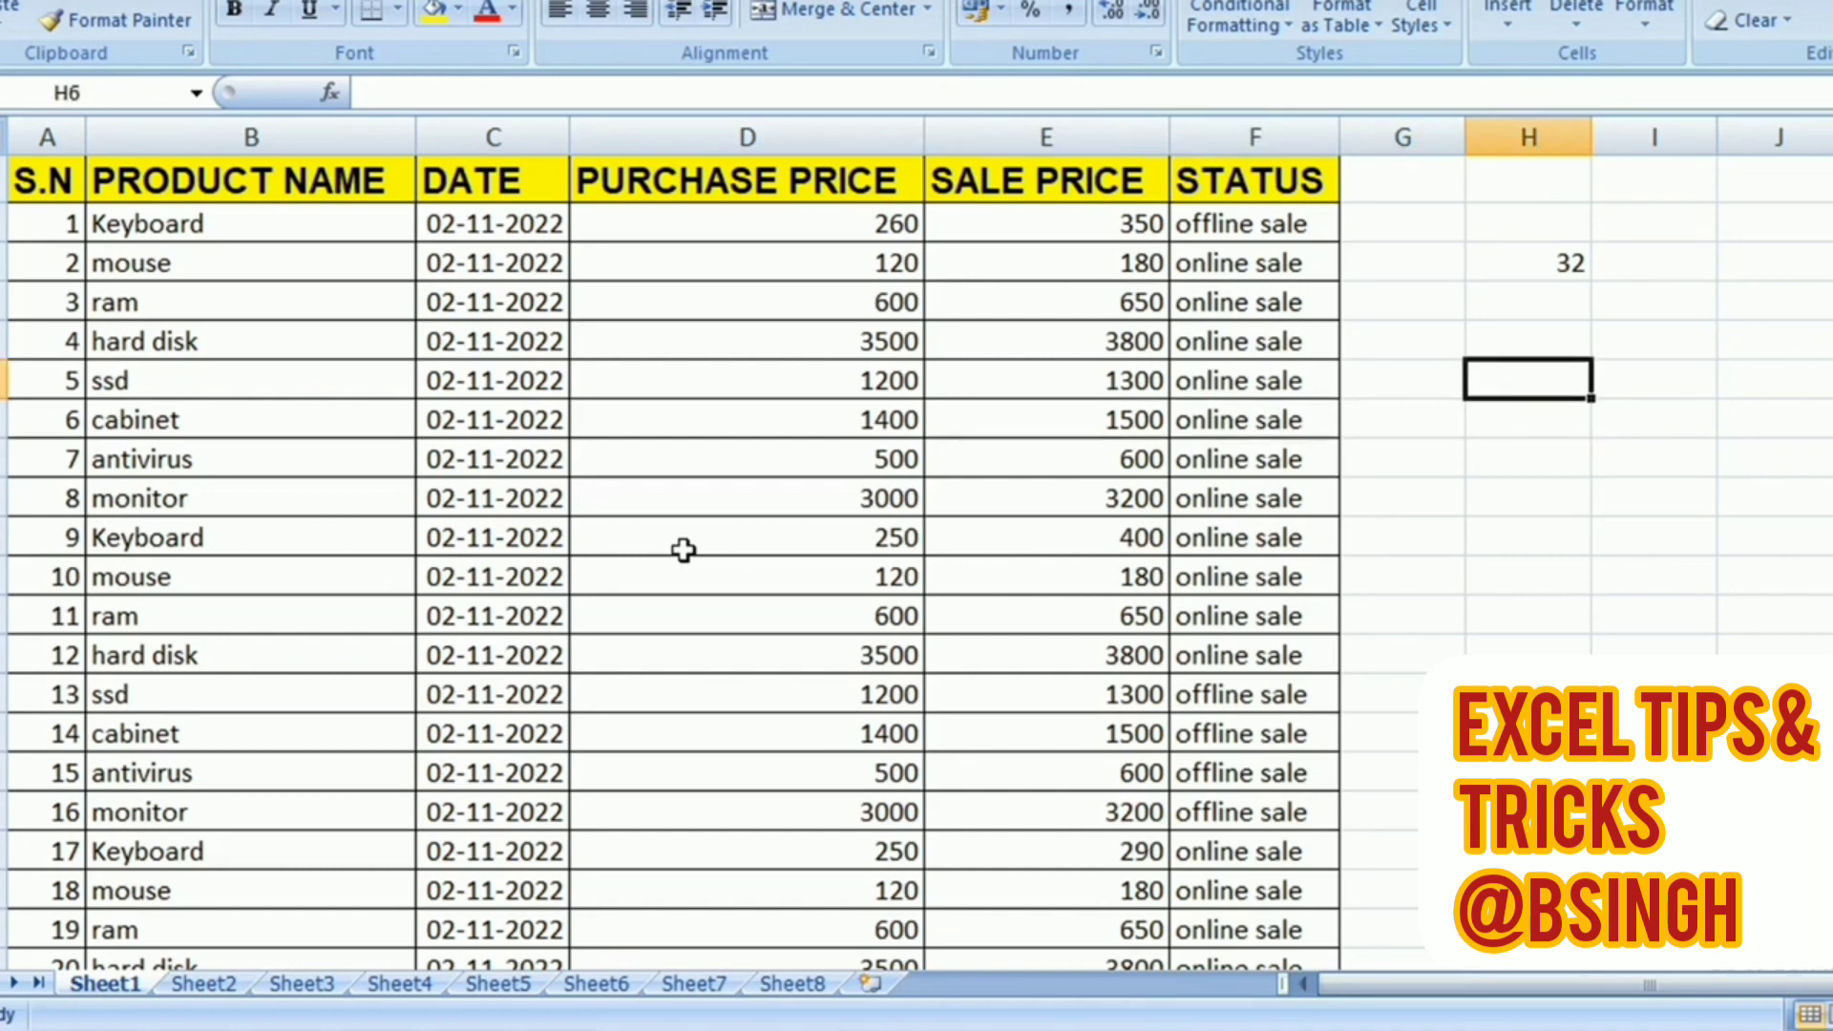
{"action": "key", "text": "Up"}
{"action": "key", "text": "Up"}
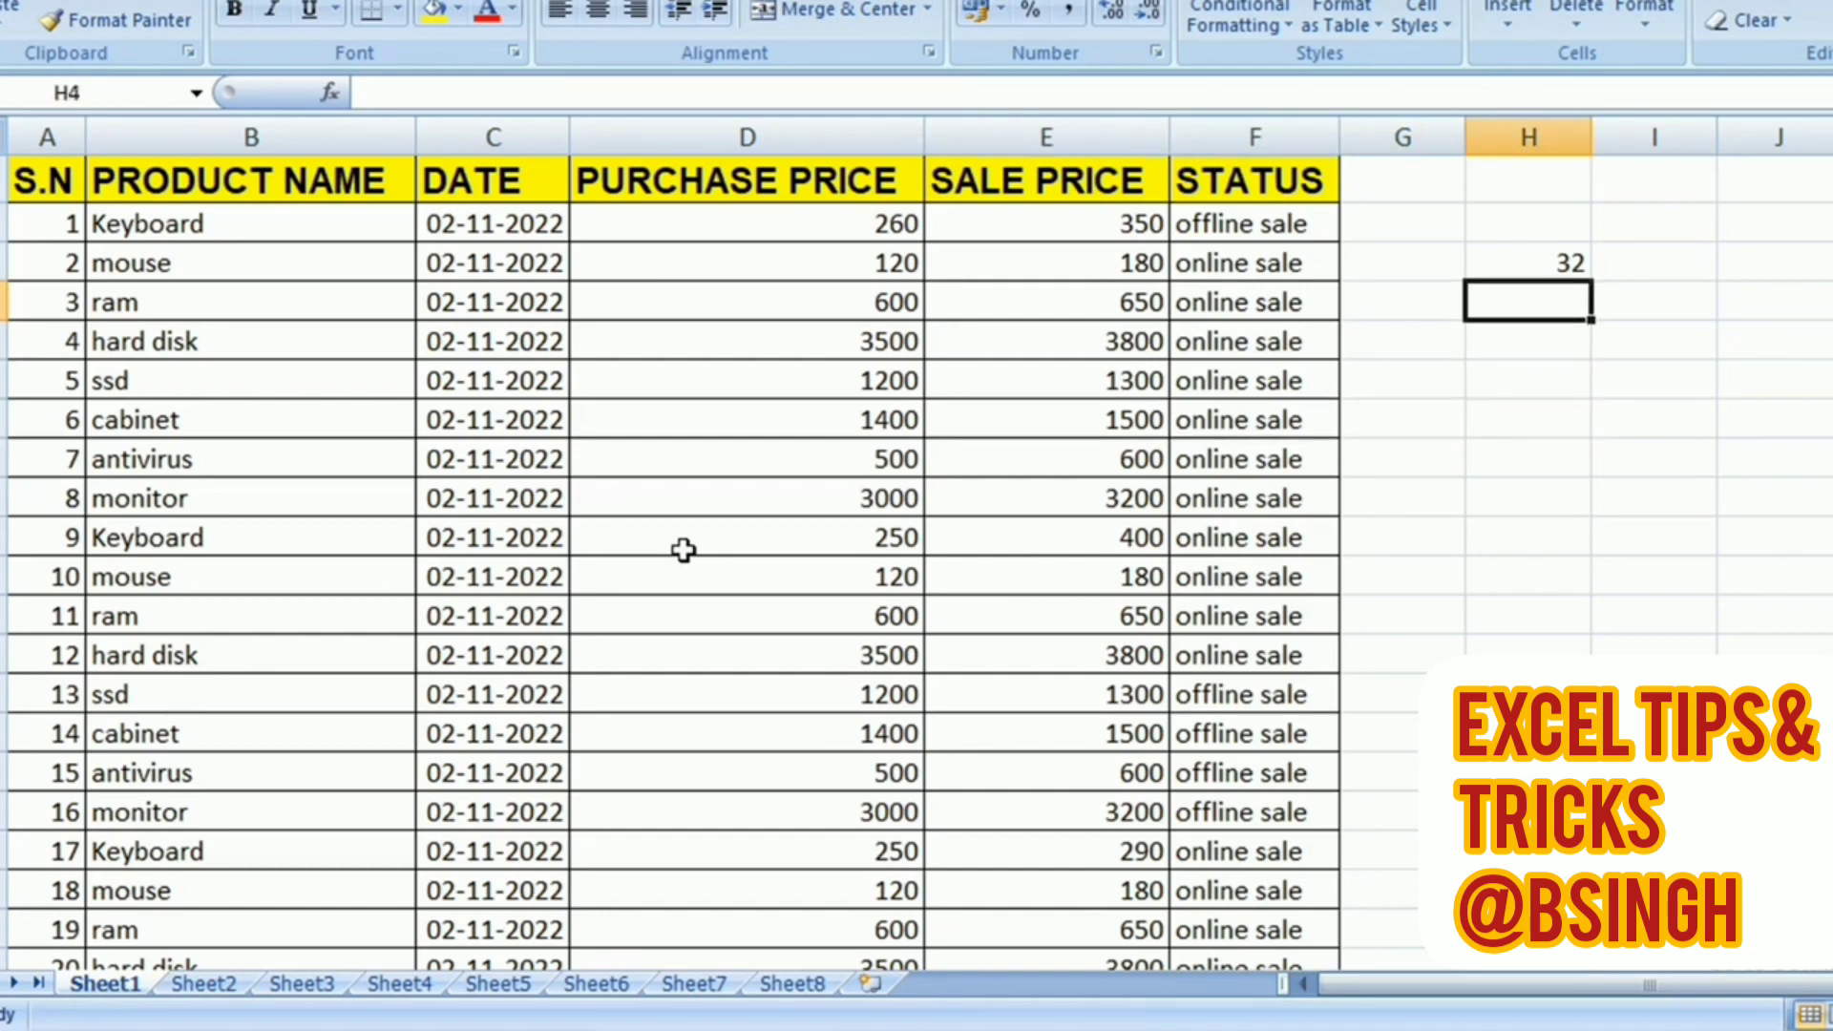
- Type =sumif( in H4 so the SUMIF argument tooltip appears
{"action": "type", "text": "="}
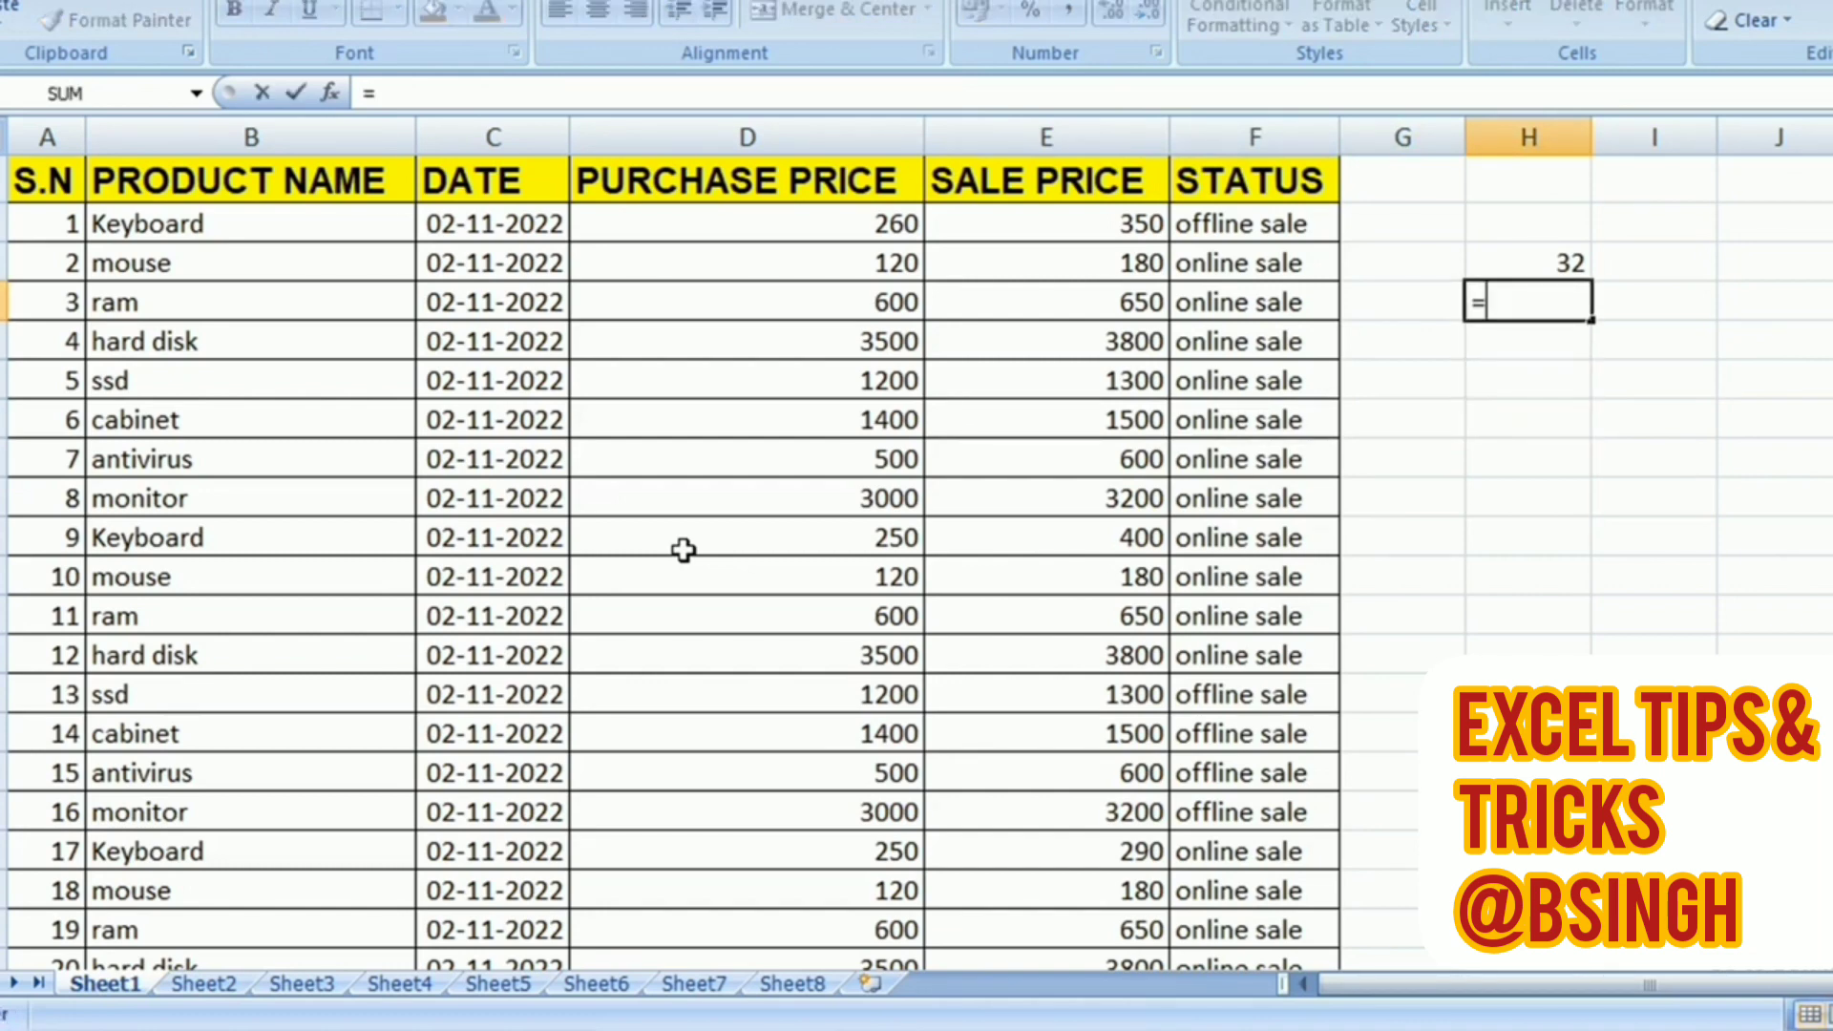
{"action": "type", "text": "sum"}
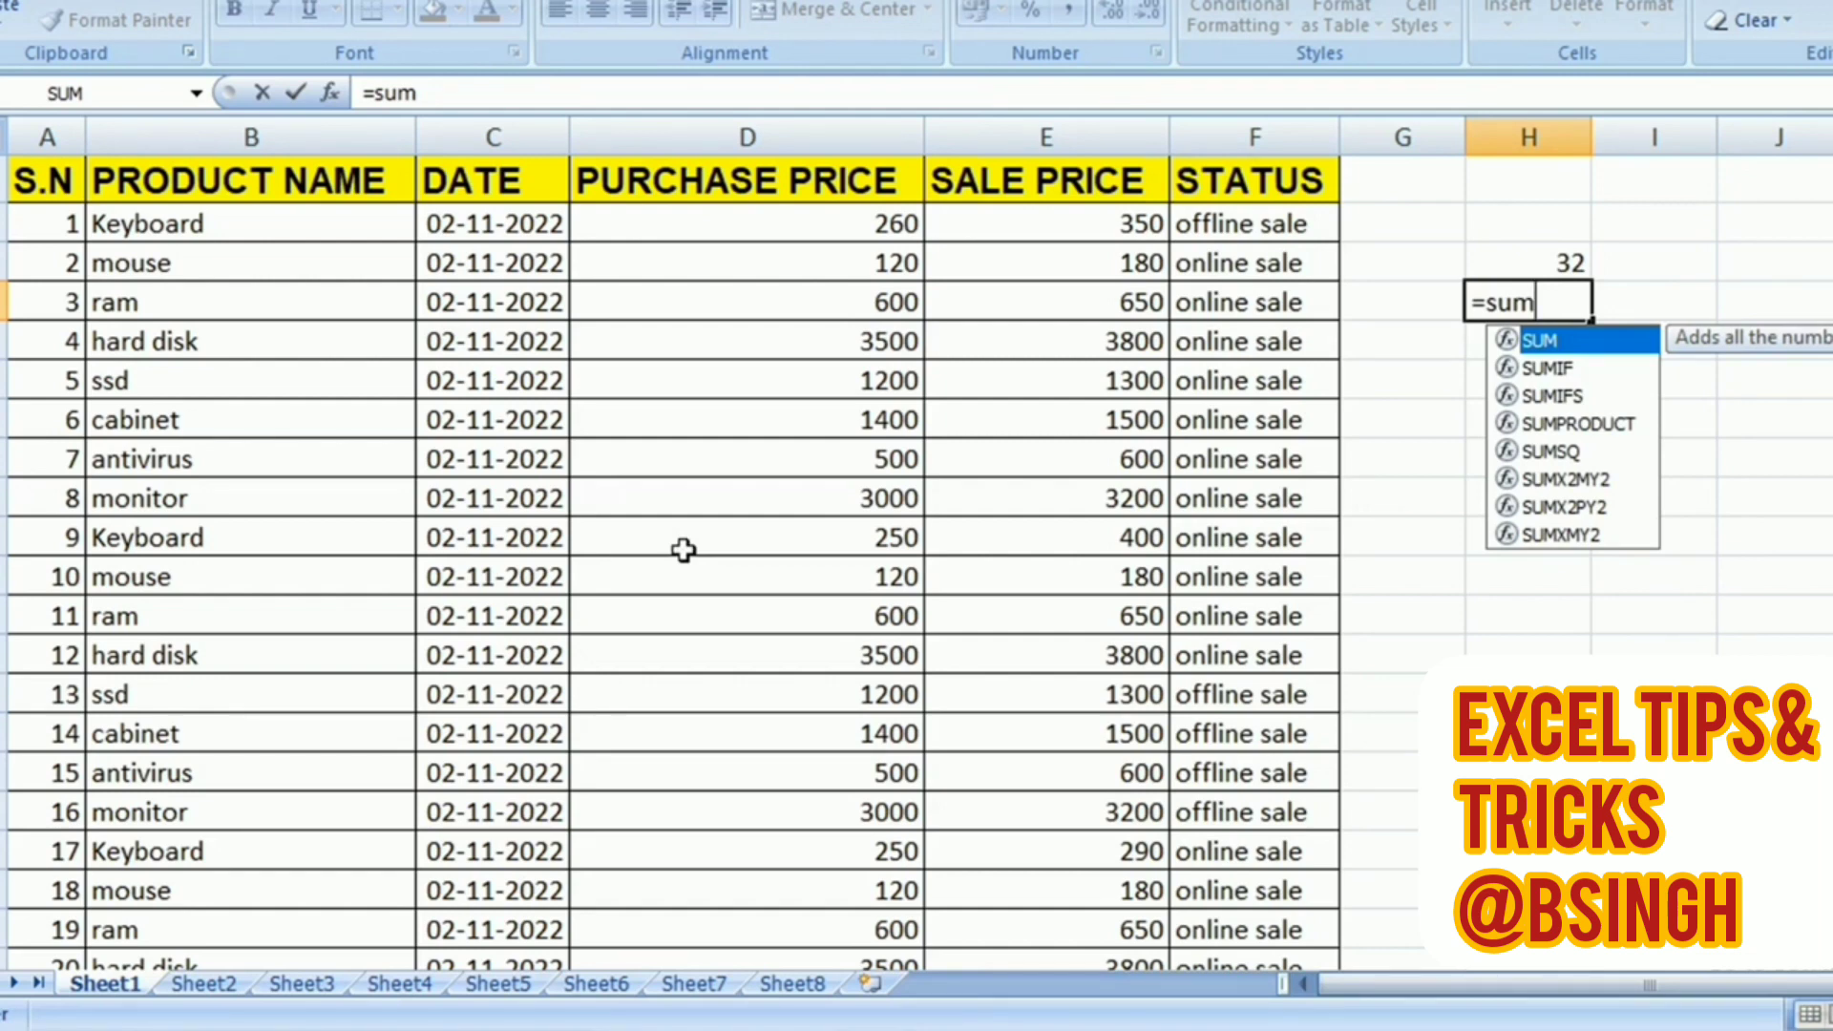
{"action": "type", "text": "if"}
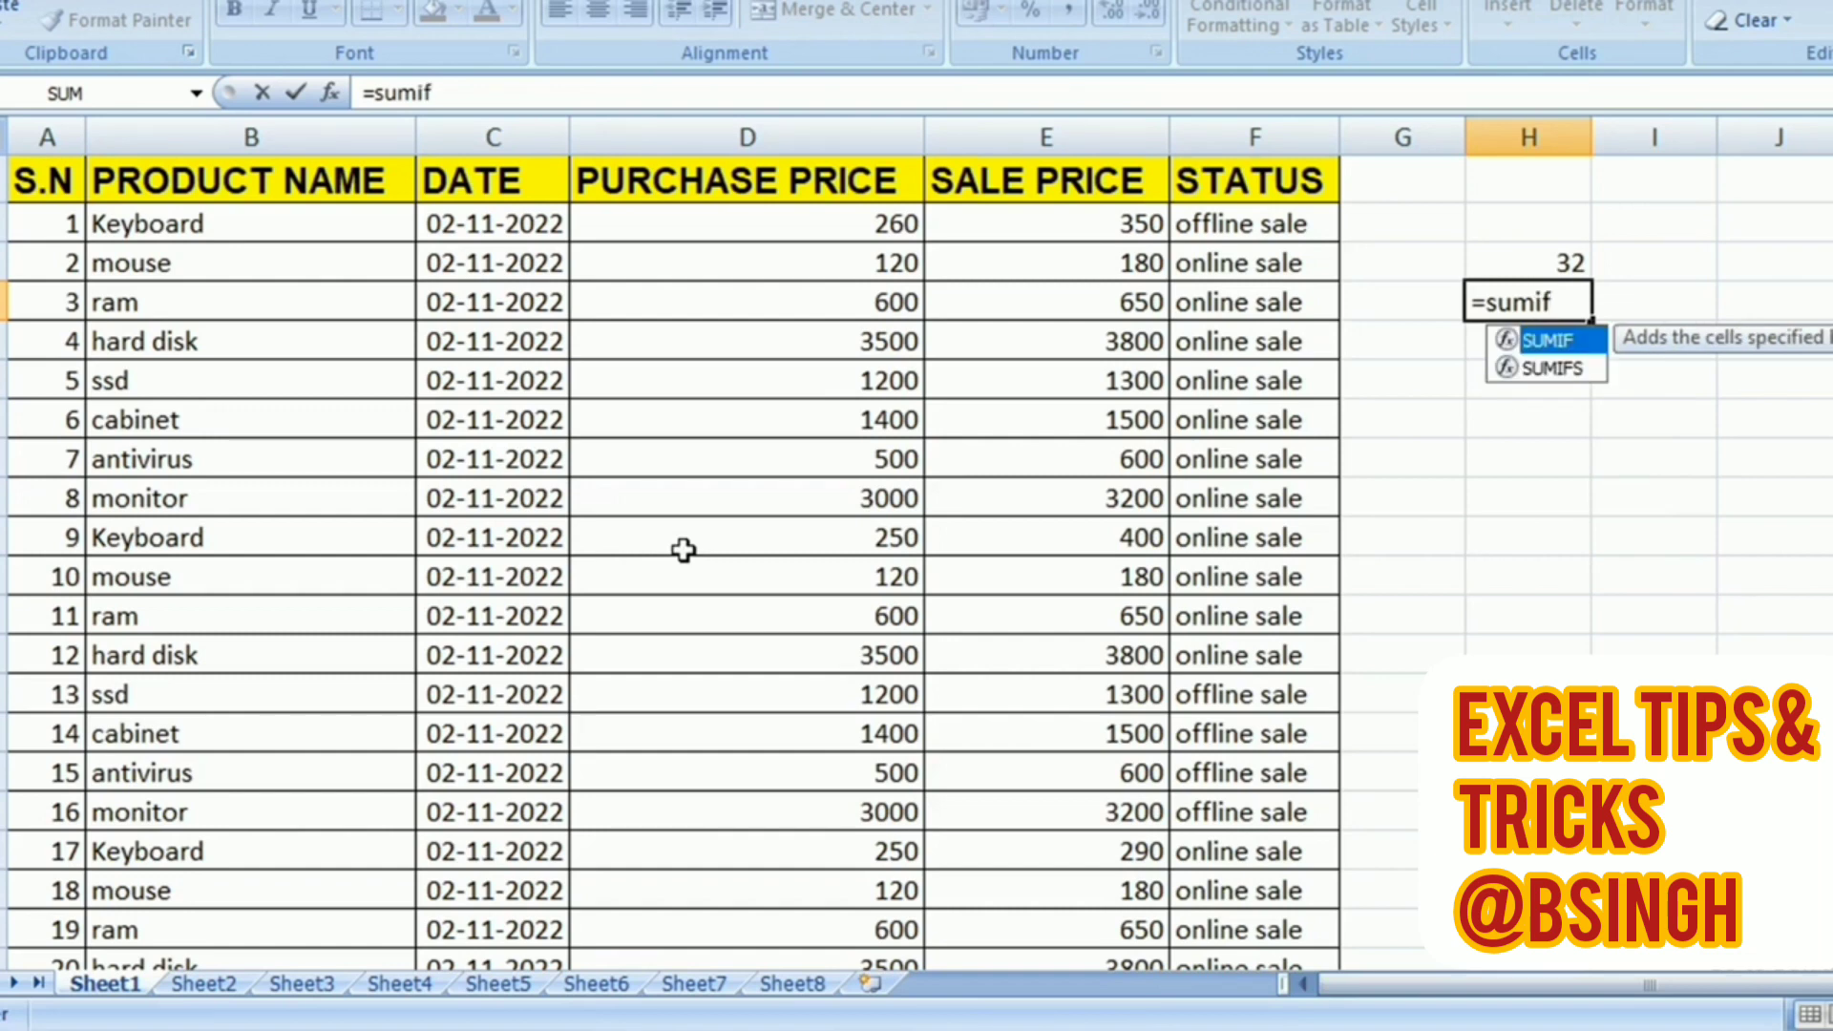
{"action": "type", "text": "("}
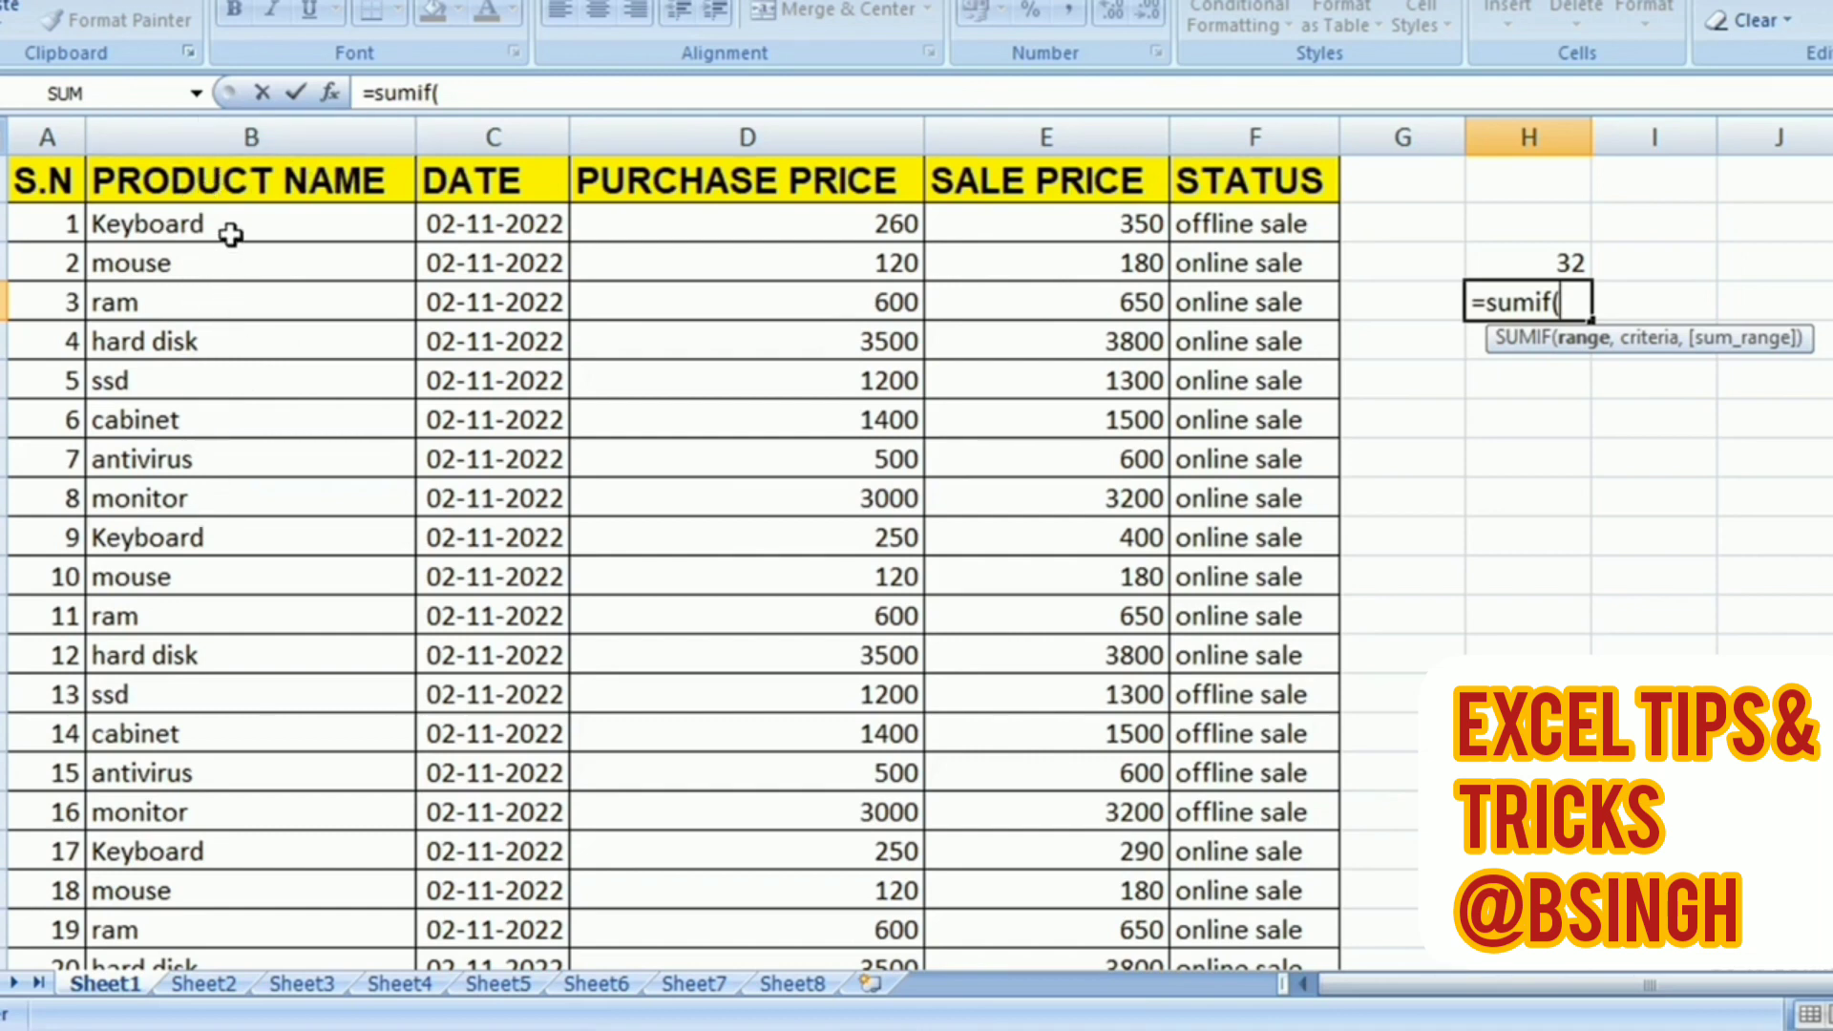
- Complete =SUMIF(B:B,"Keyboard",E:E) in H4, totalling Keyboard sale prices to 9570
{"action": "left_click", "coordinate": [231, 135]}
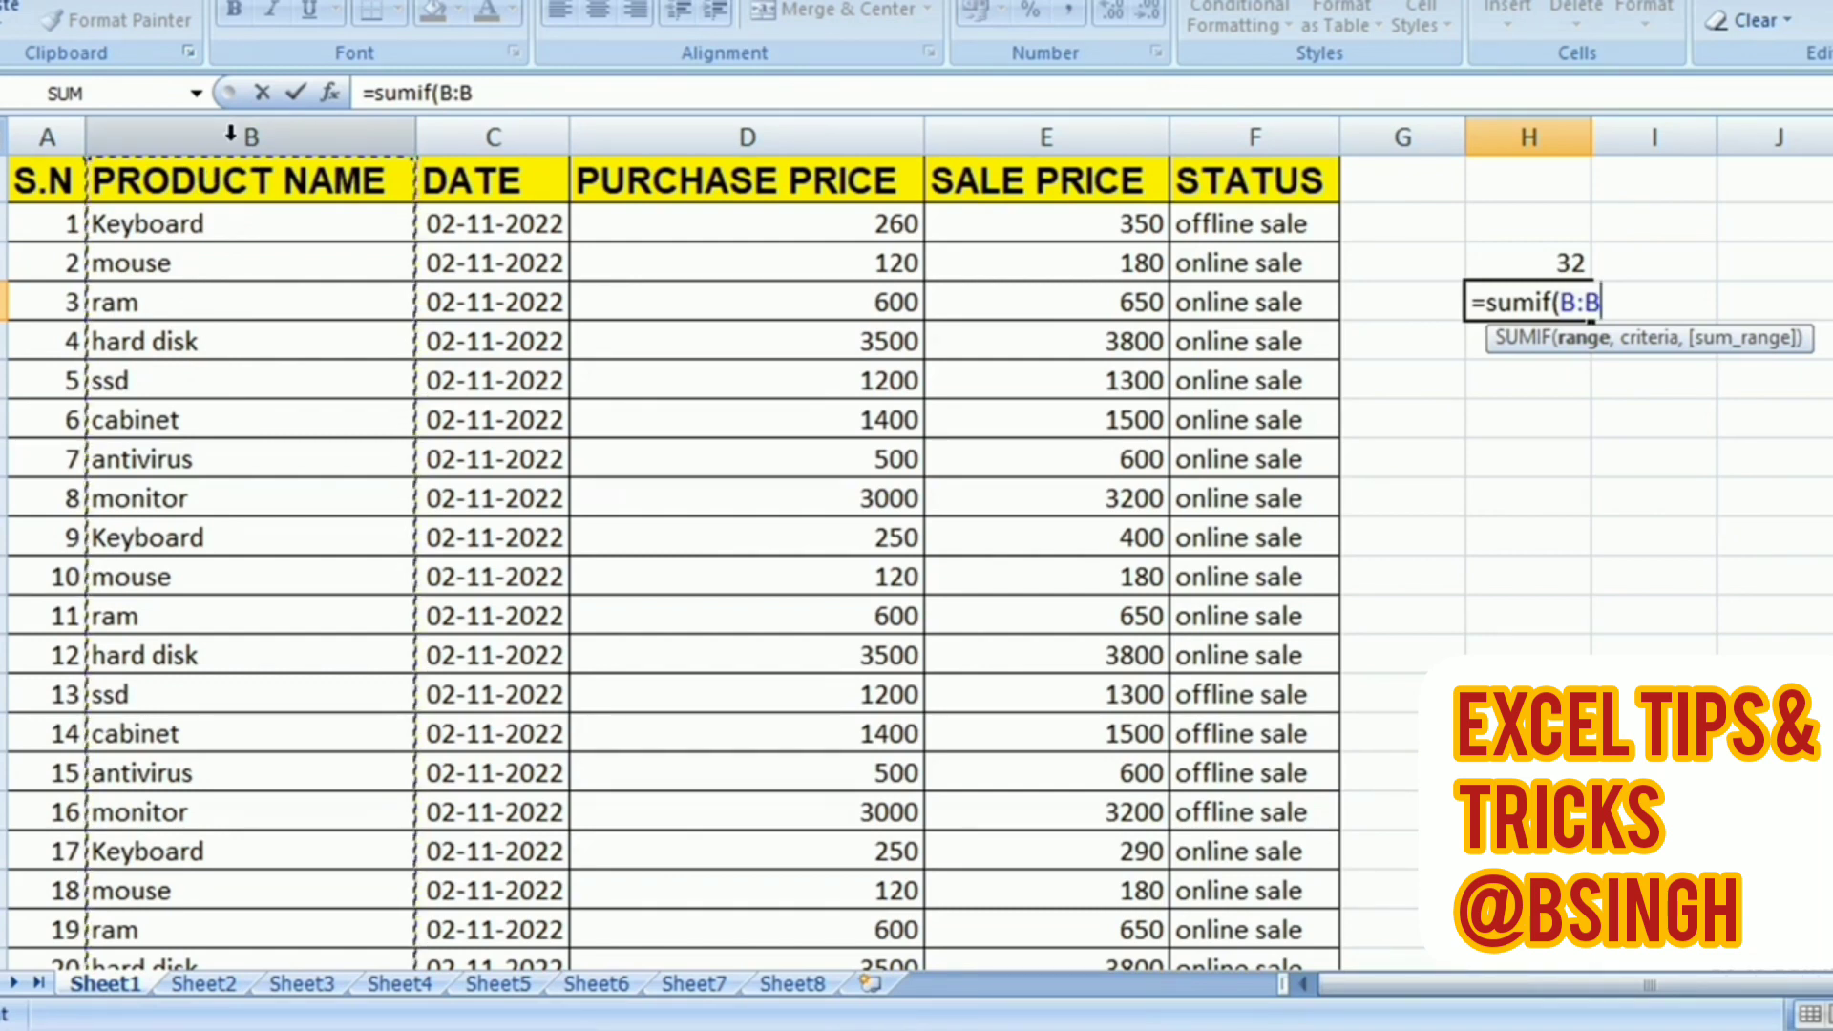
{"action": "type", "text": ","}
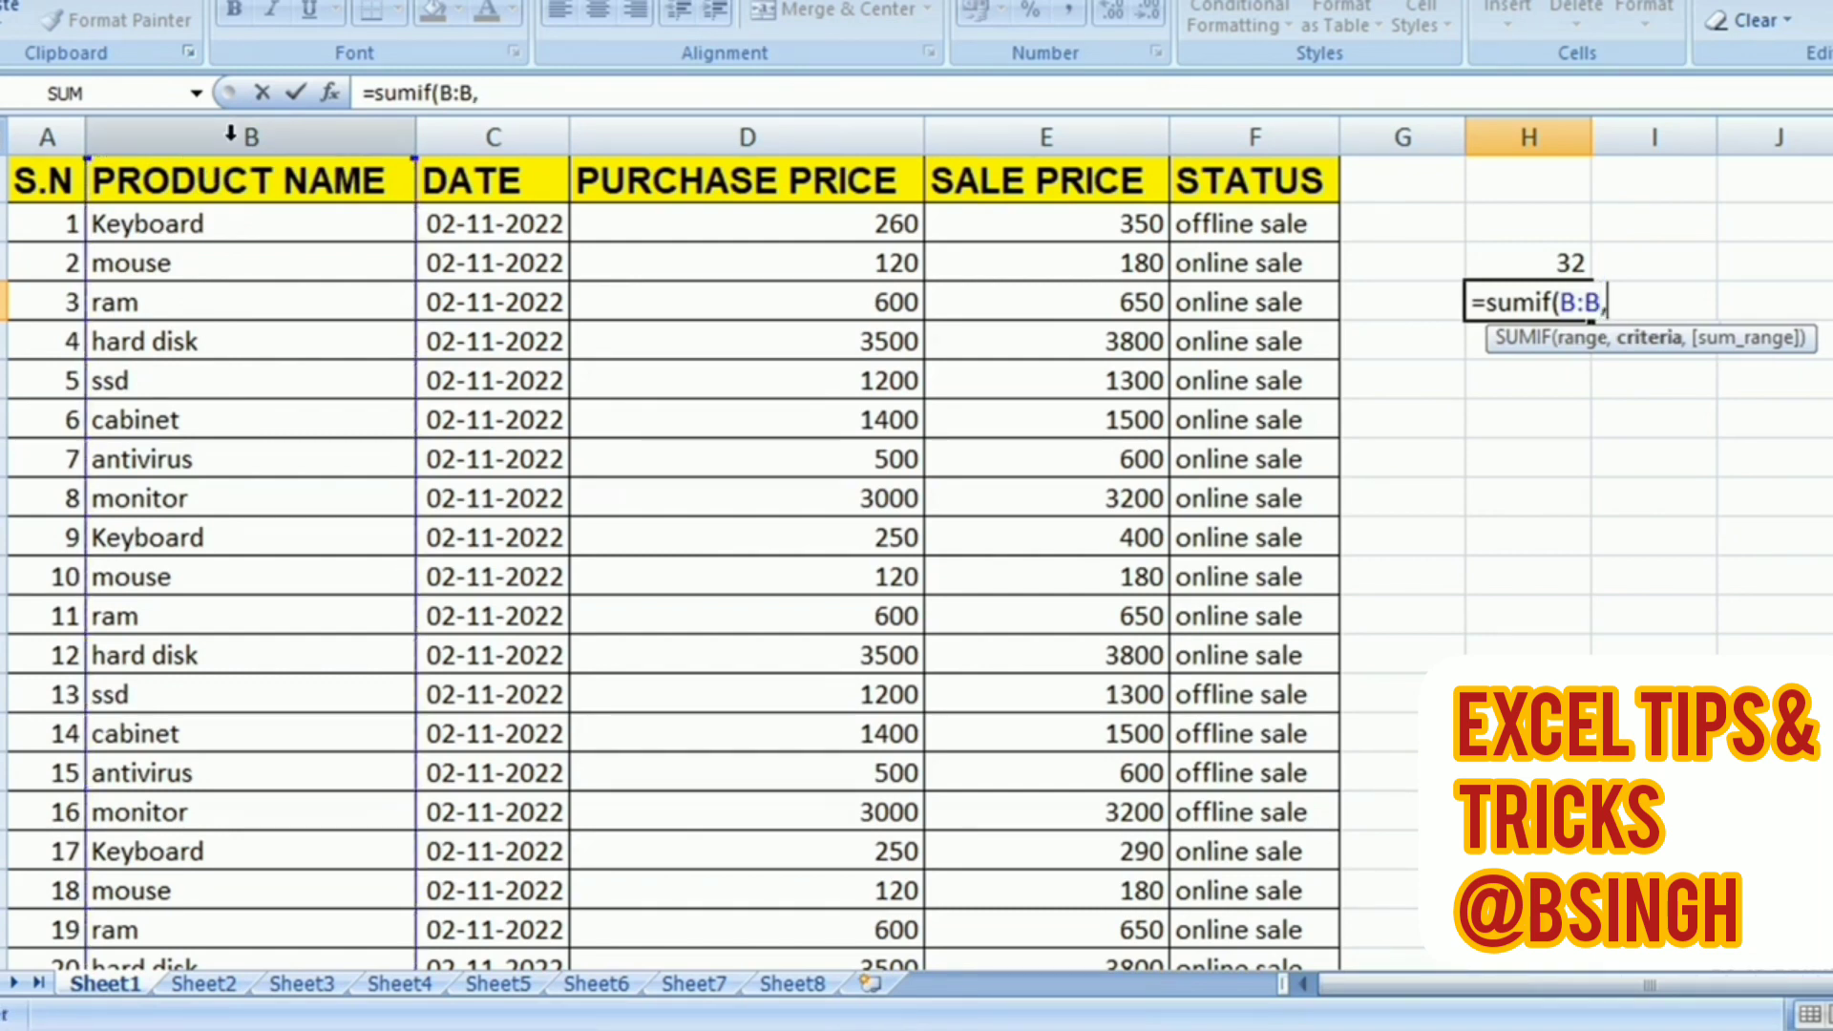
{"action": "type", "text": "\""}
{"action": "type", "text": "K"}
{"action": "type", "text": "eyboard"}
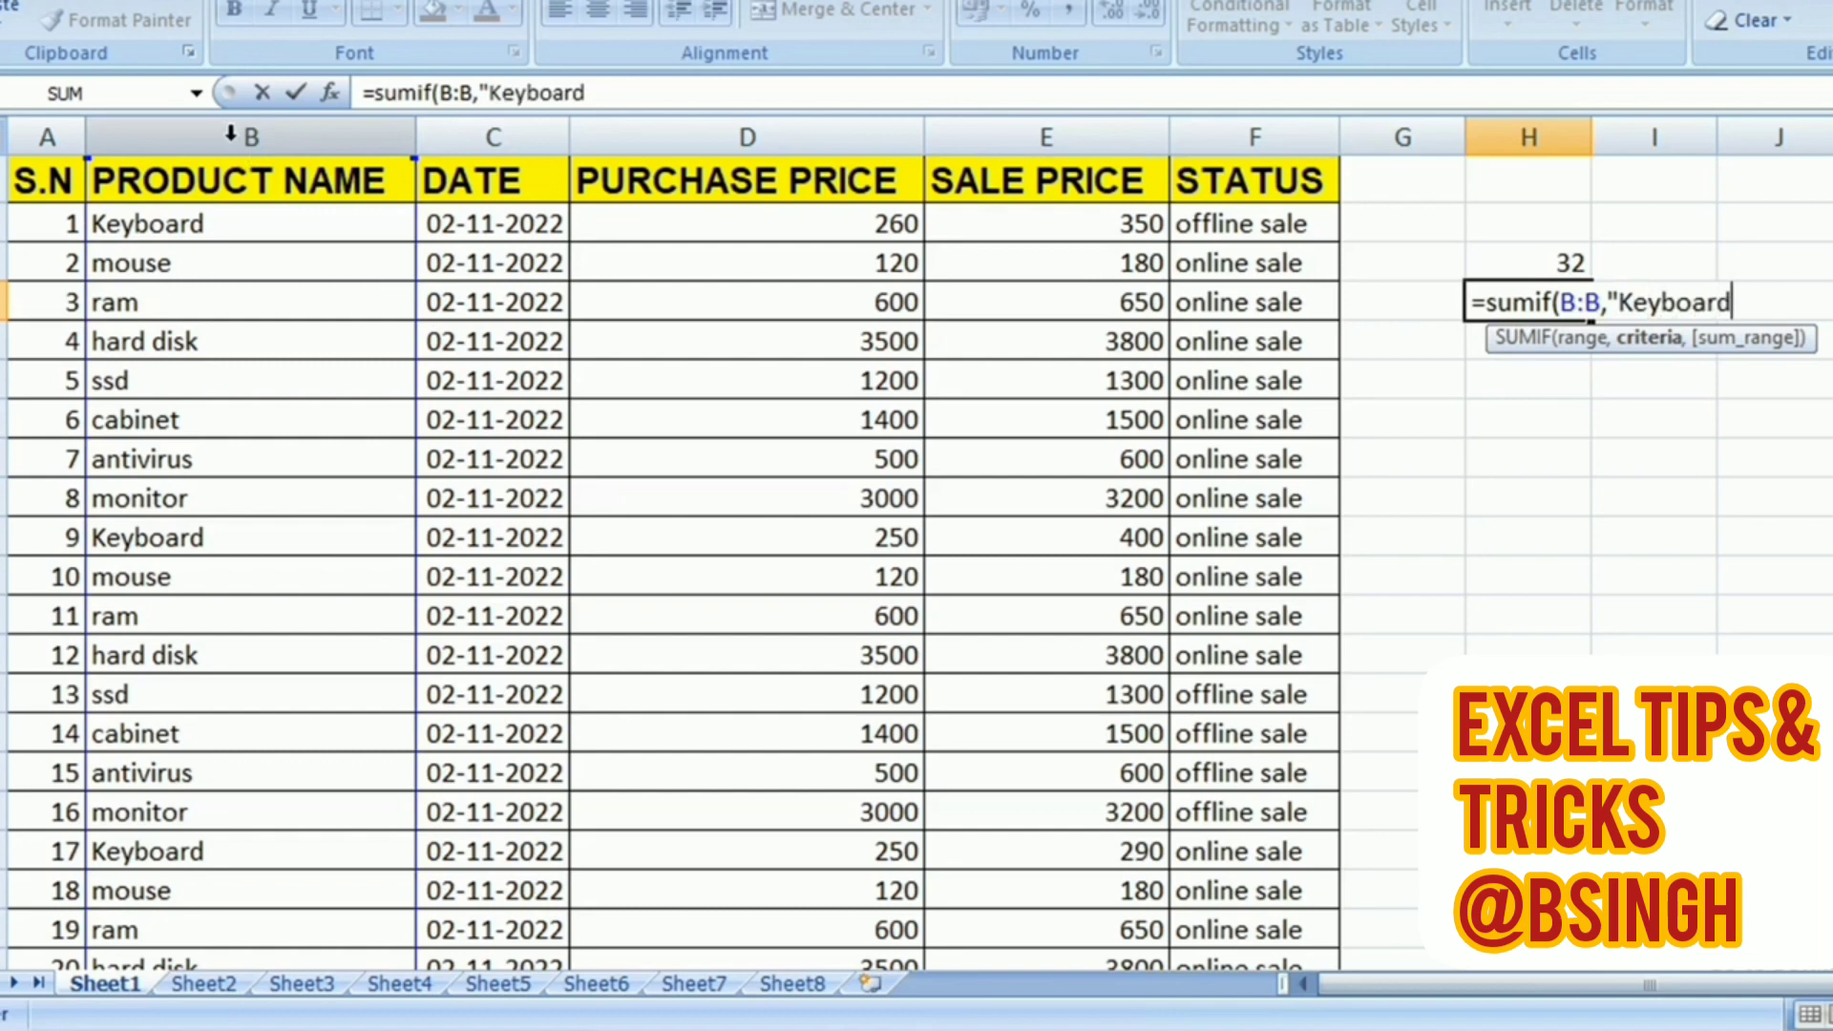
{"action": "type", "text": "\""}
{"action": "type", "text": ","}
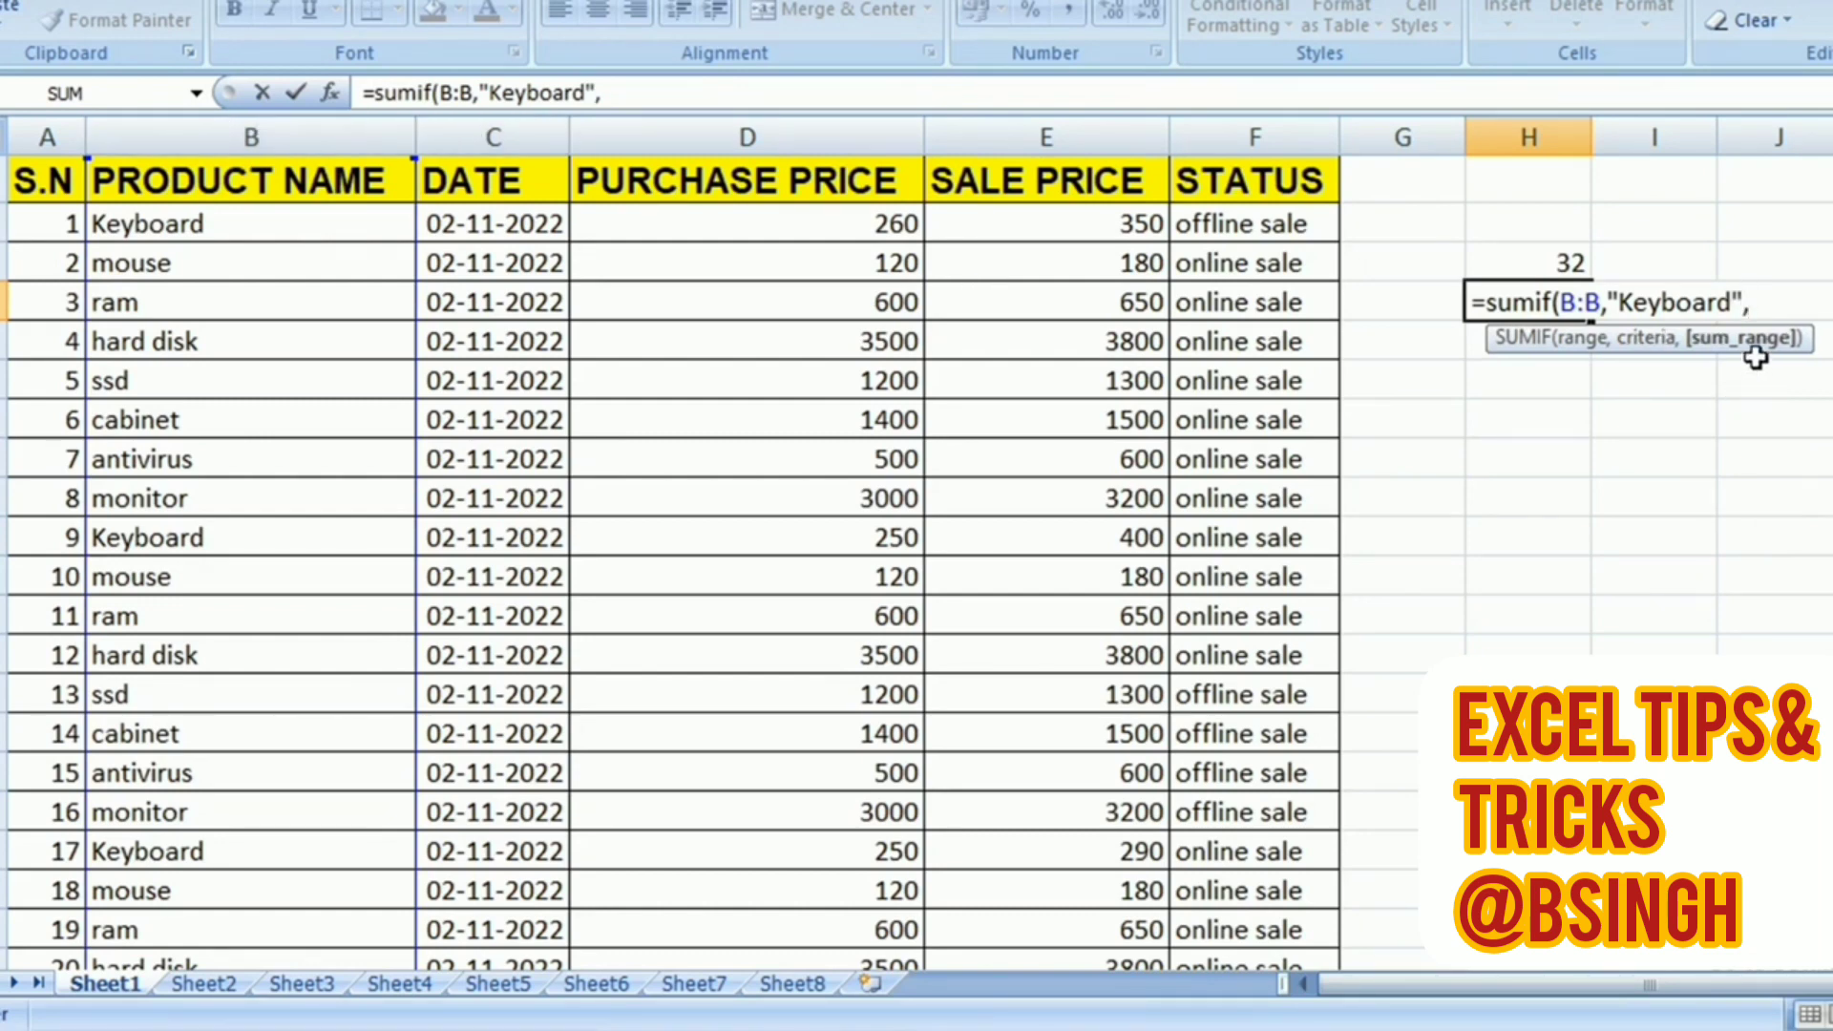
{"action": "left_click", "coordinate": [1064, 128]}
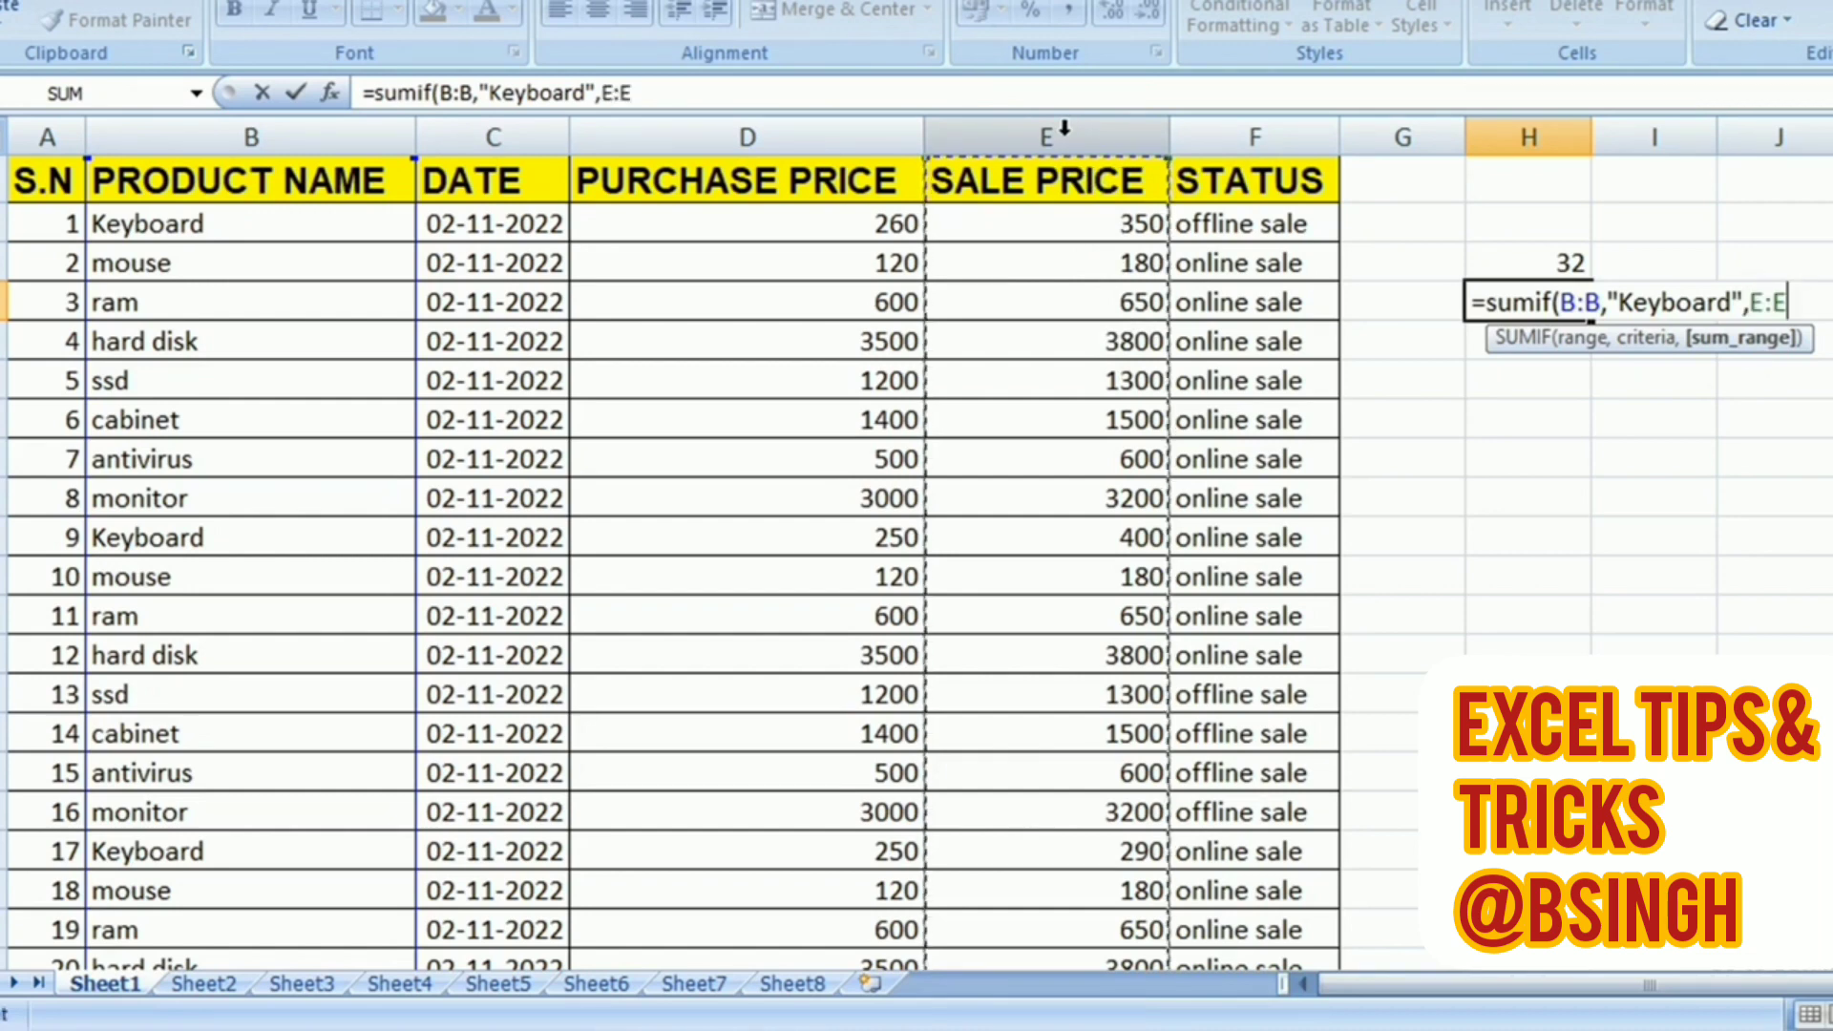
{"action": "type", "text": ")"}
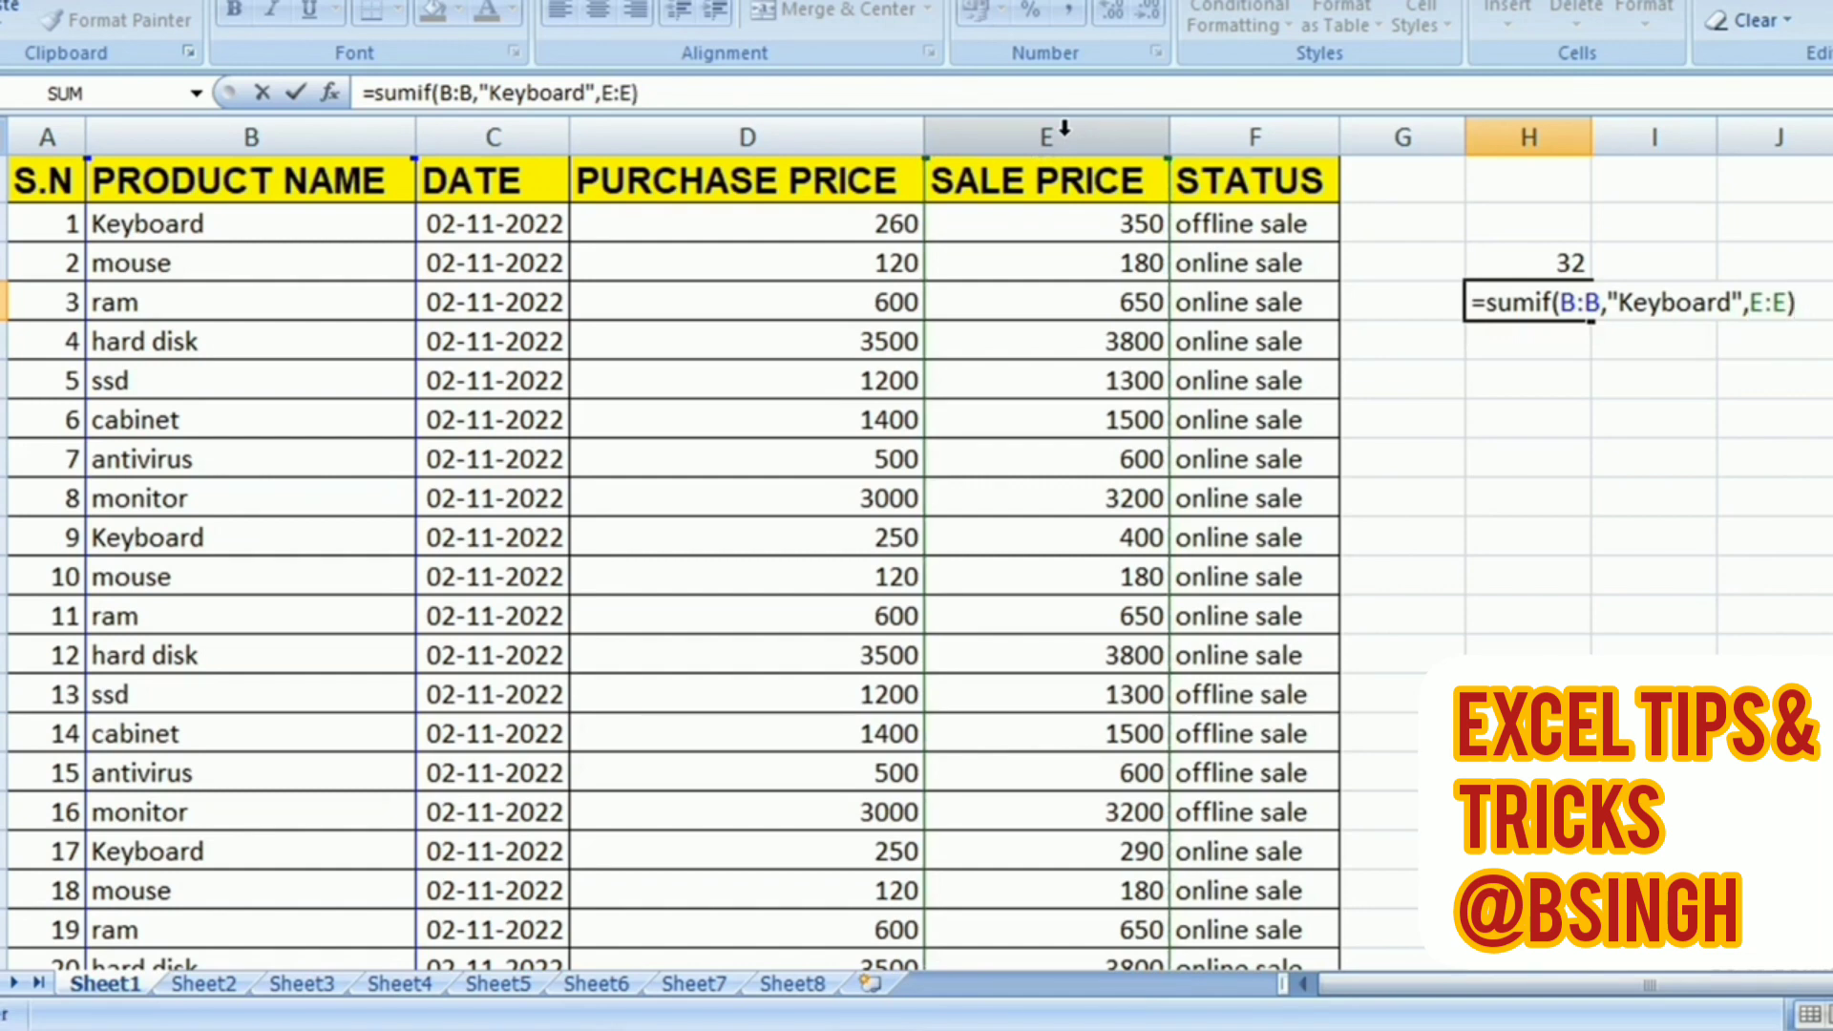
{"action": "key", "text": "Return"}
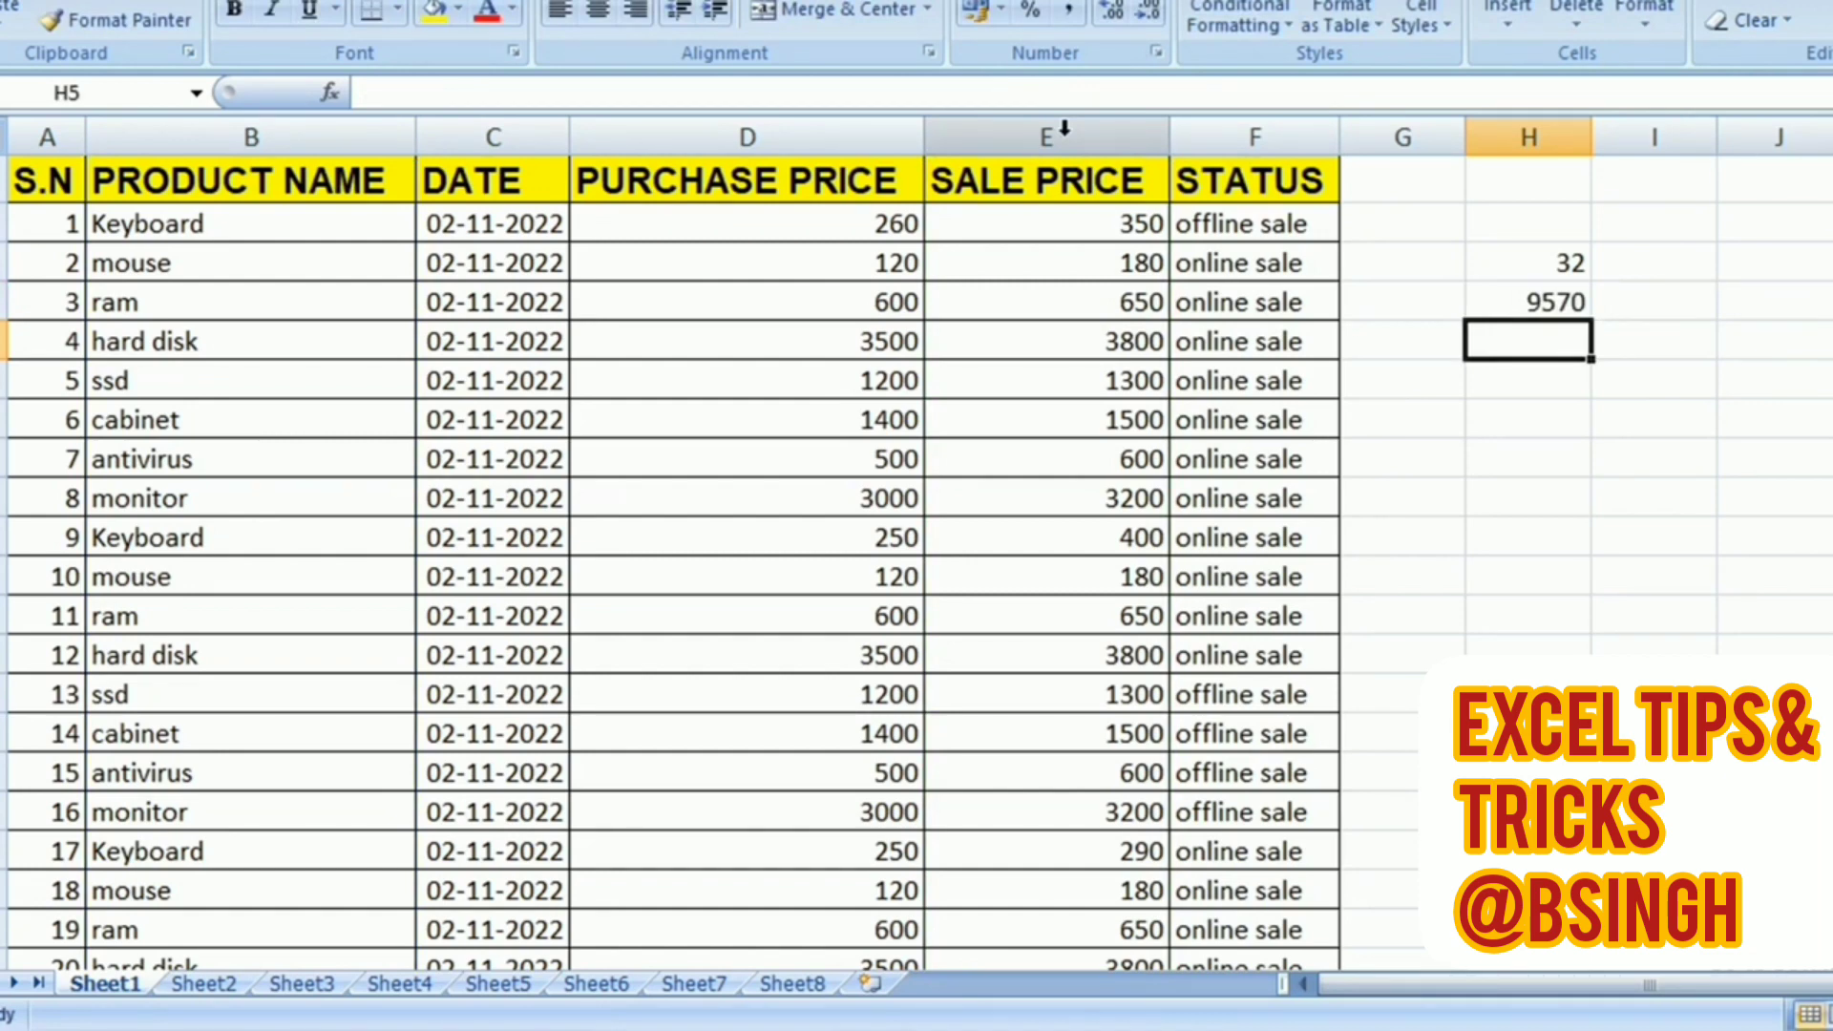
{"action": "left_click", "coordinate": [1547, 308]}
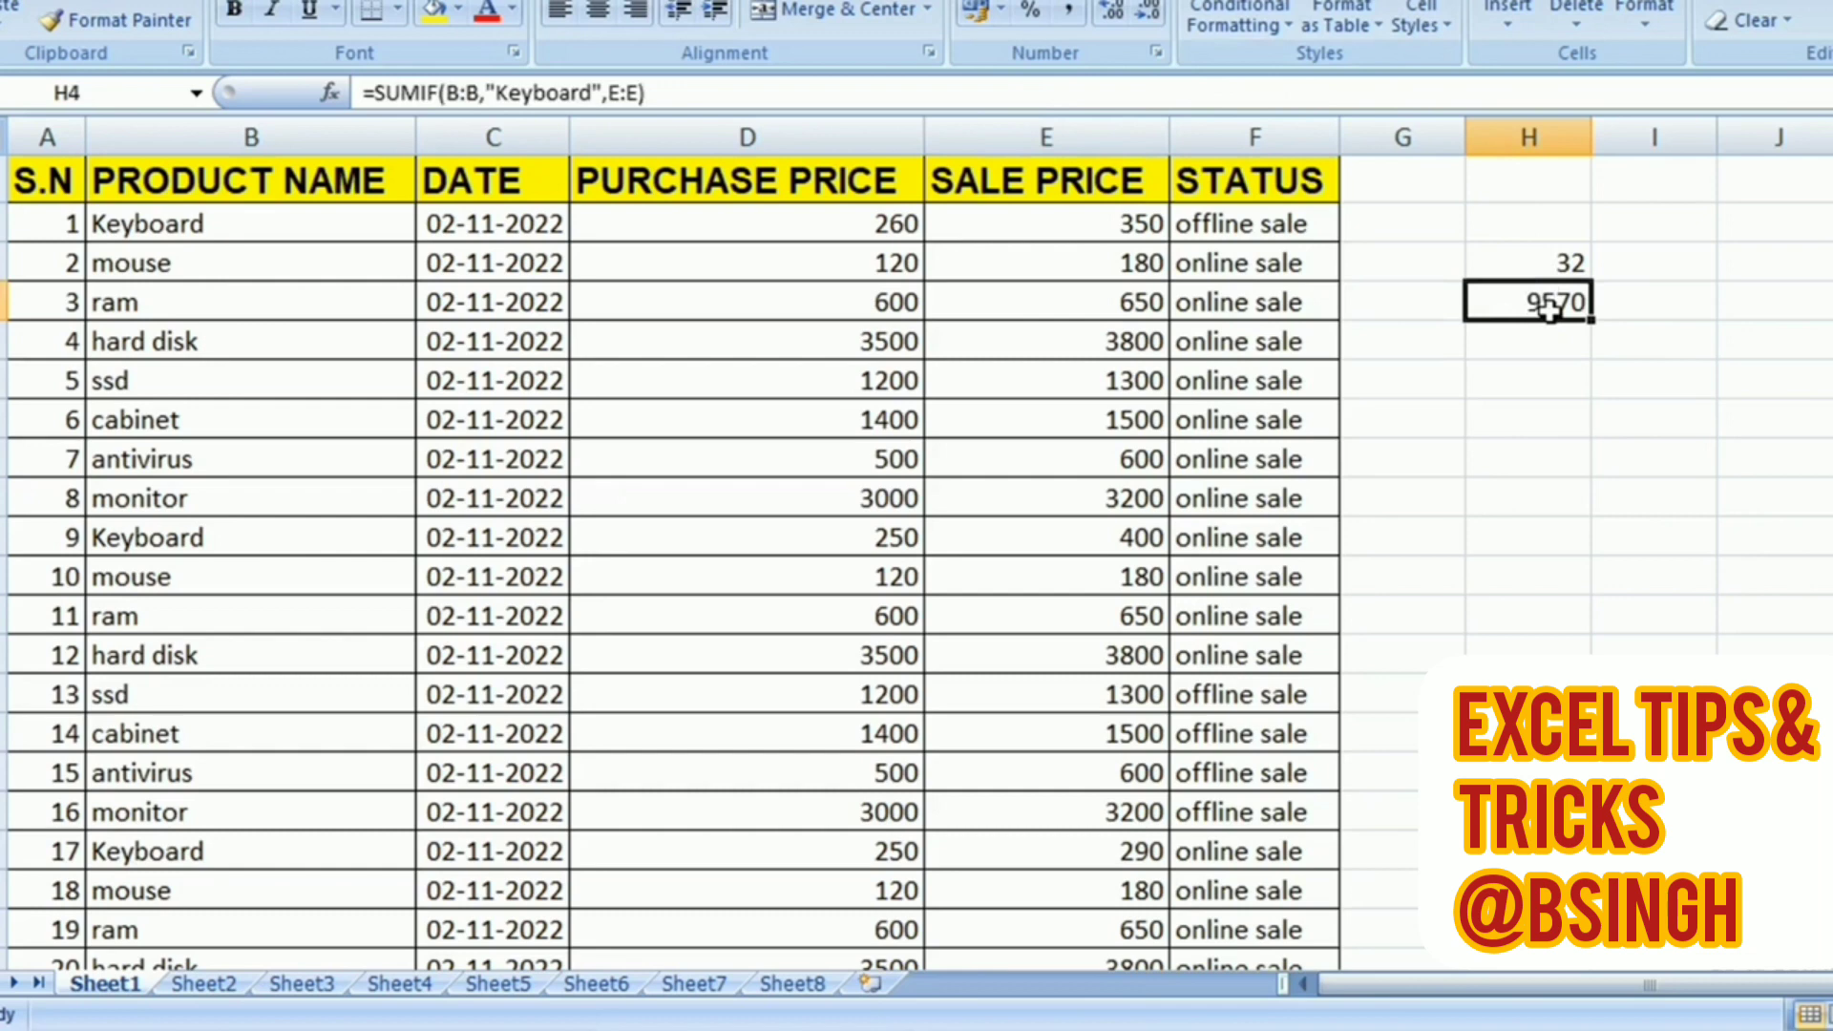
- Type the labels 'quantity' in G3 and 'total amount' in G4
{"action": "left_click", "coordinate": [1421, 253]}
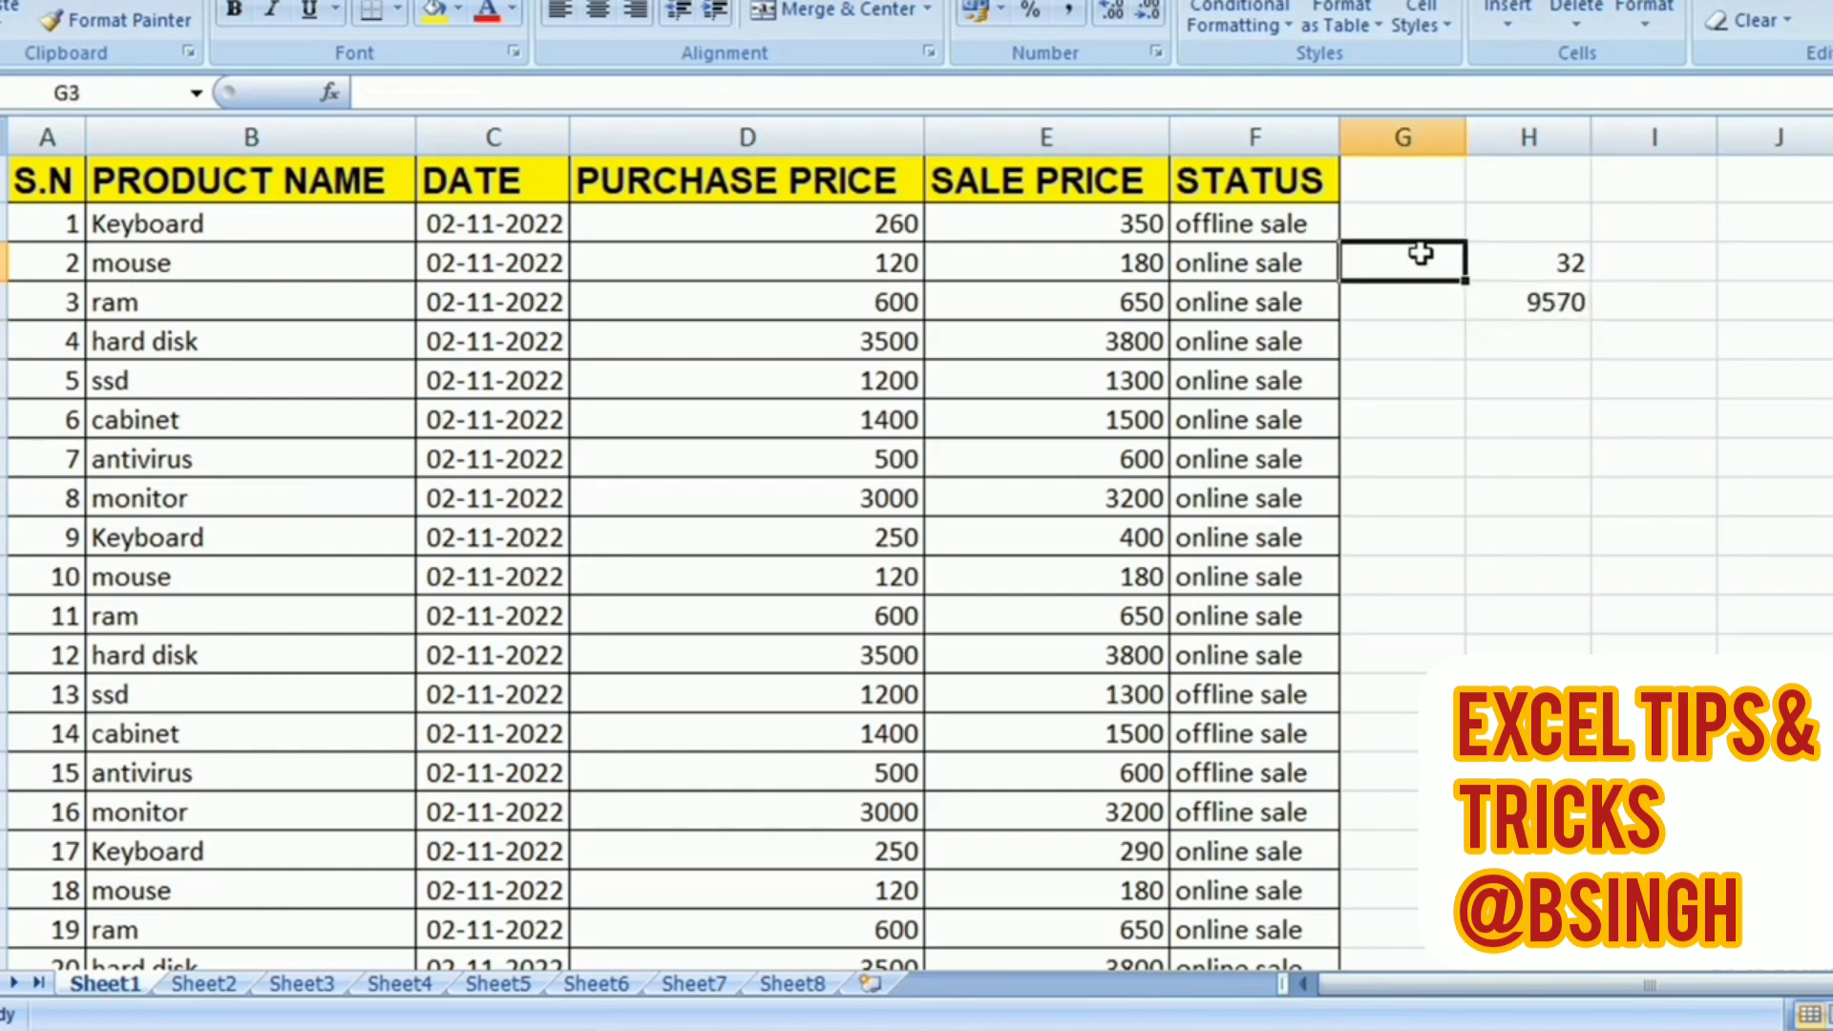
{"action": "type", "text": "quan"}
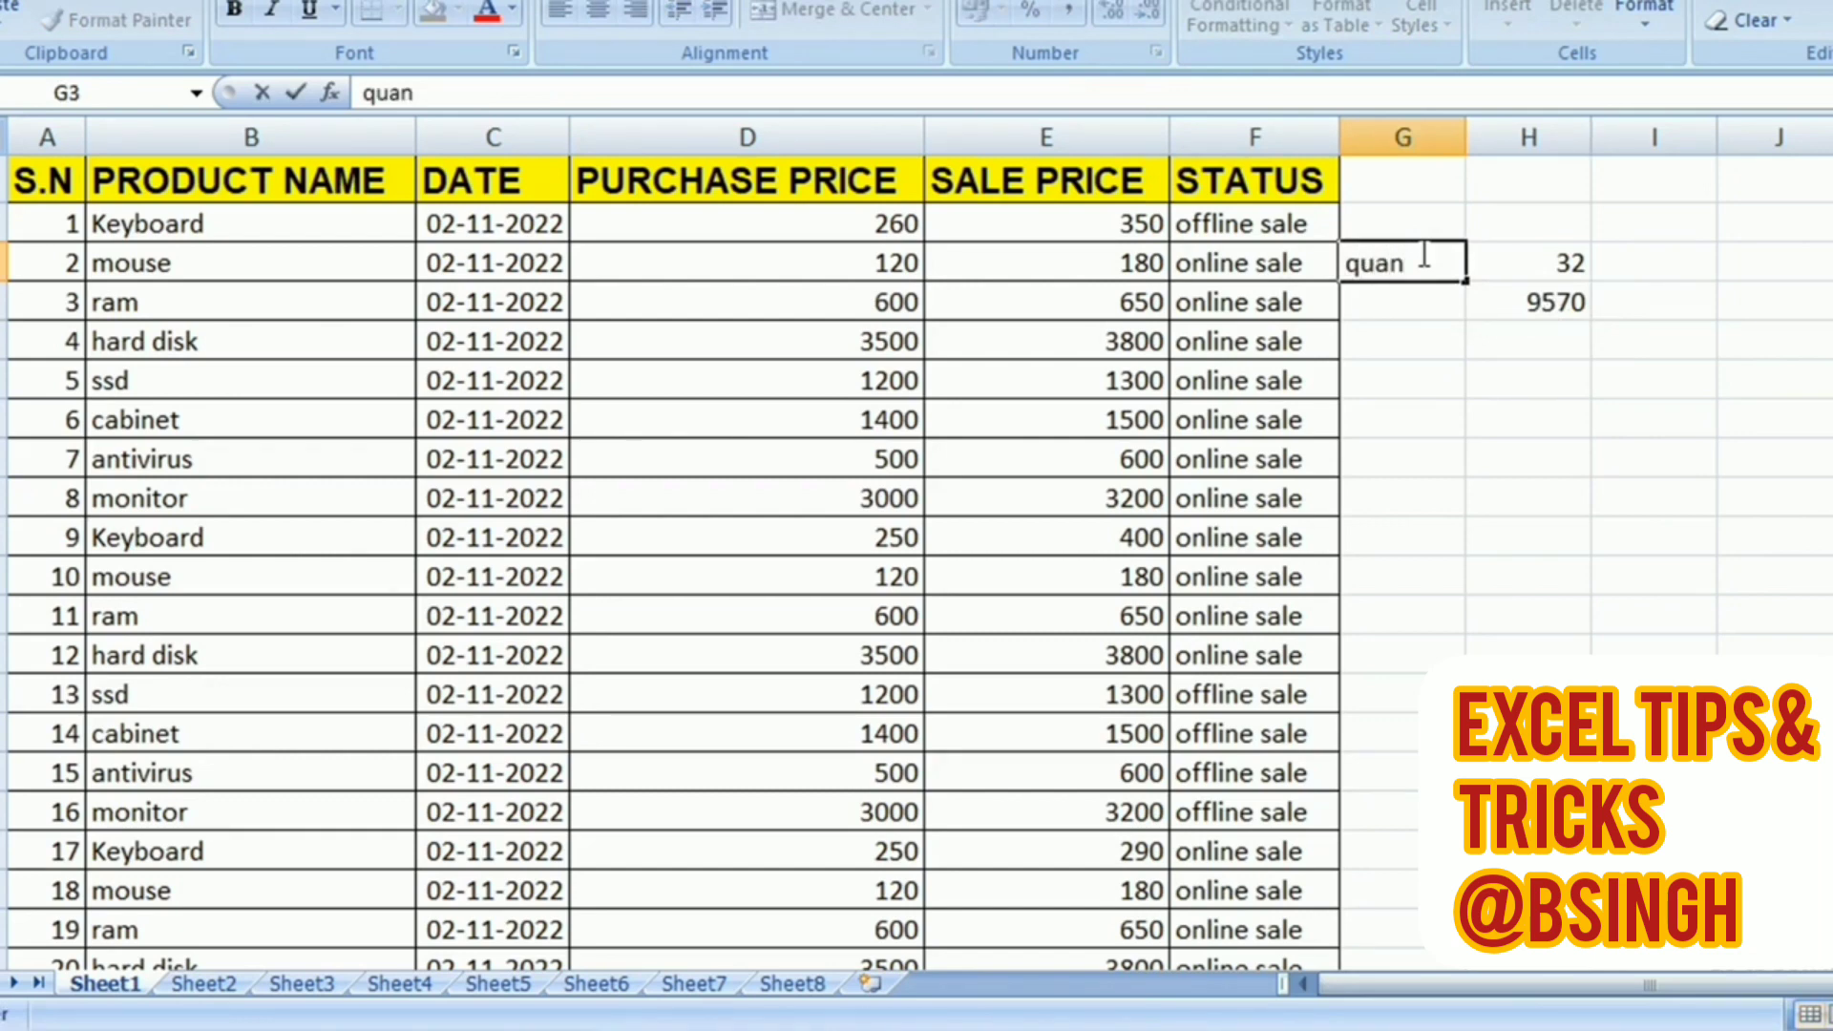
{"action": "type", "text": "it"}
{"action": "key", "text": "BackSpace"}
{"action": "key", "text": "BackSpace"}
{"action": "type", "text": "i"}
{"action": "key", "text": "BackSpace"}
{"action": "type", "text": "tit"}
{"action": "type", "text": "y"}
{"action": "key", "text": "Return"}
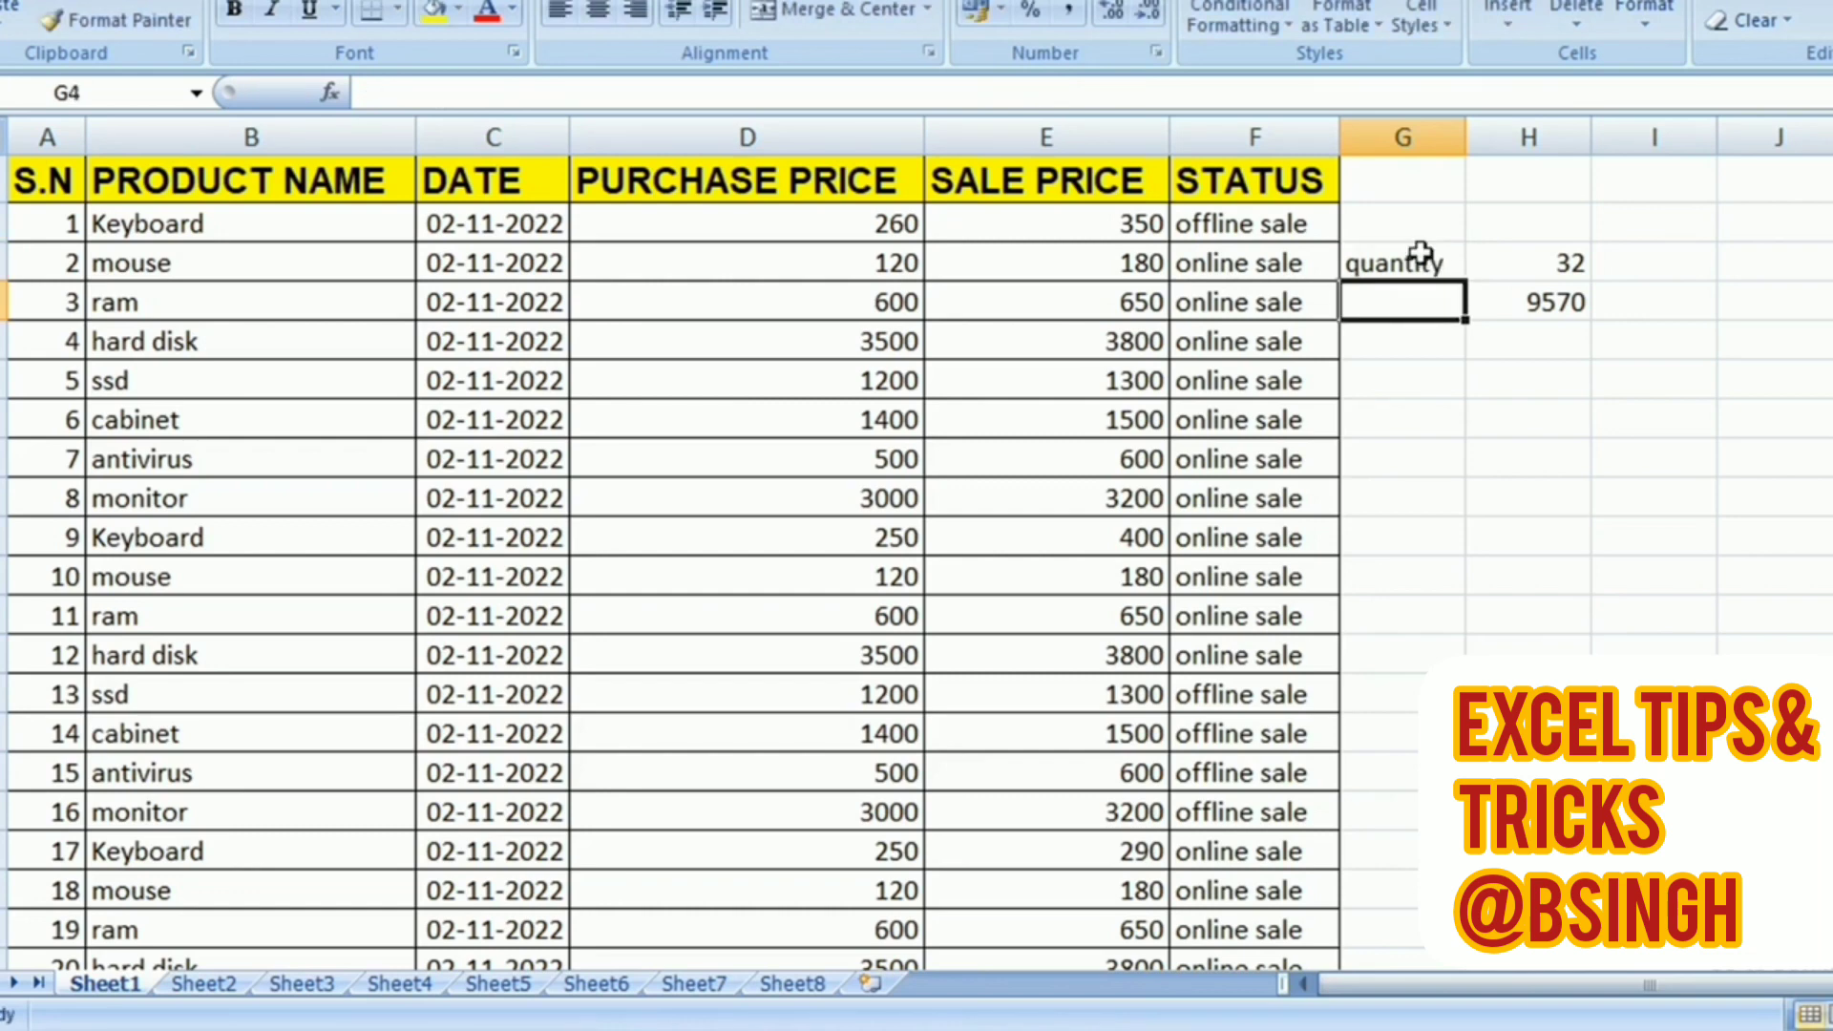
{"action": "type", "text": "total"}
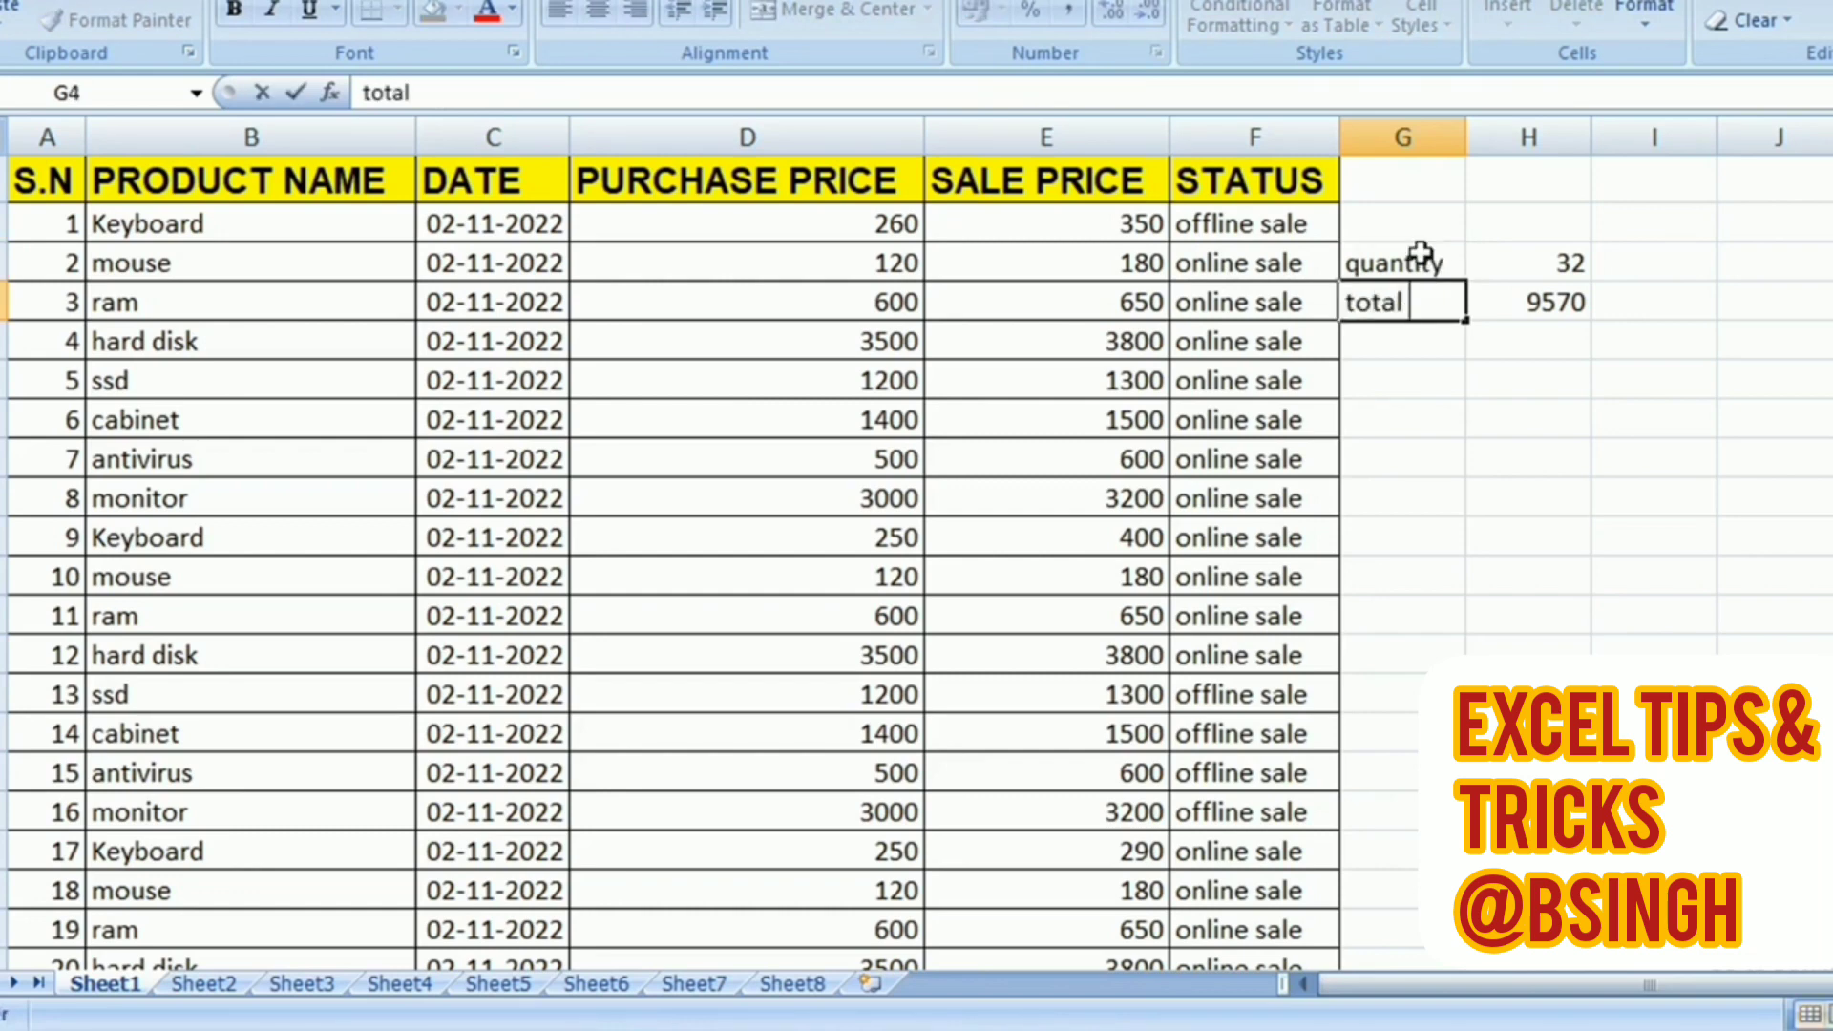
{"action": "type", "text": " amount"}
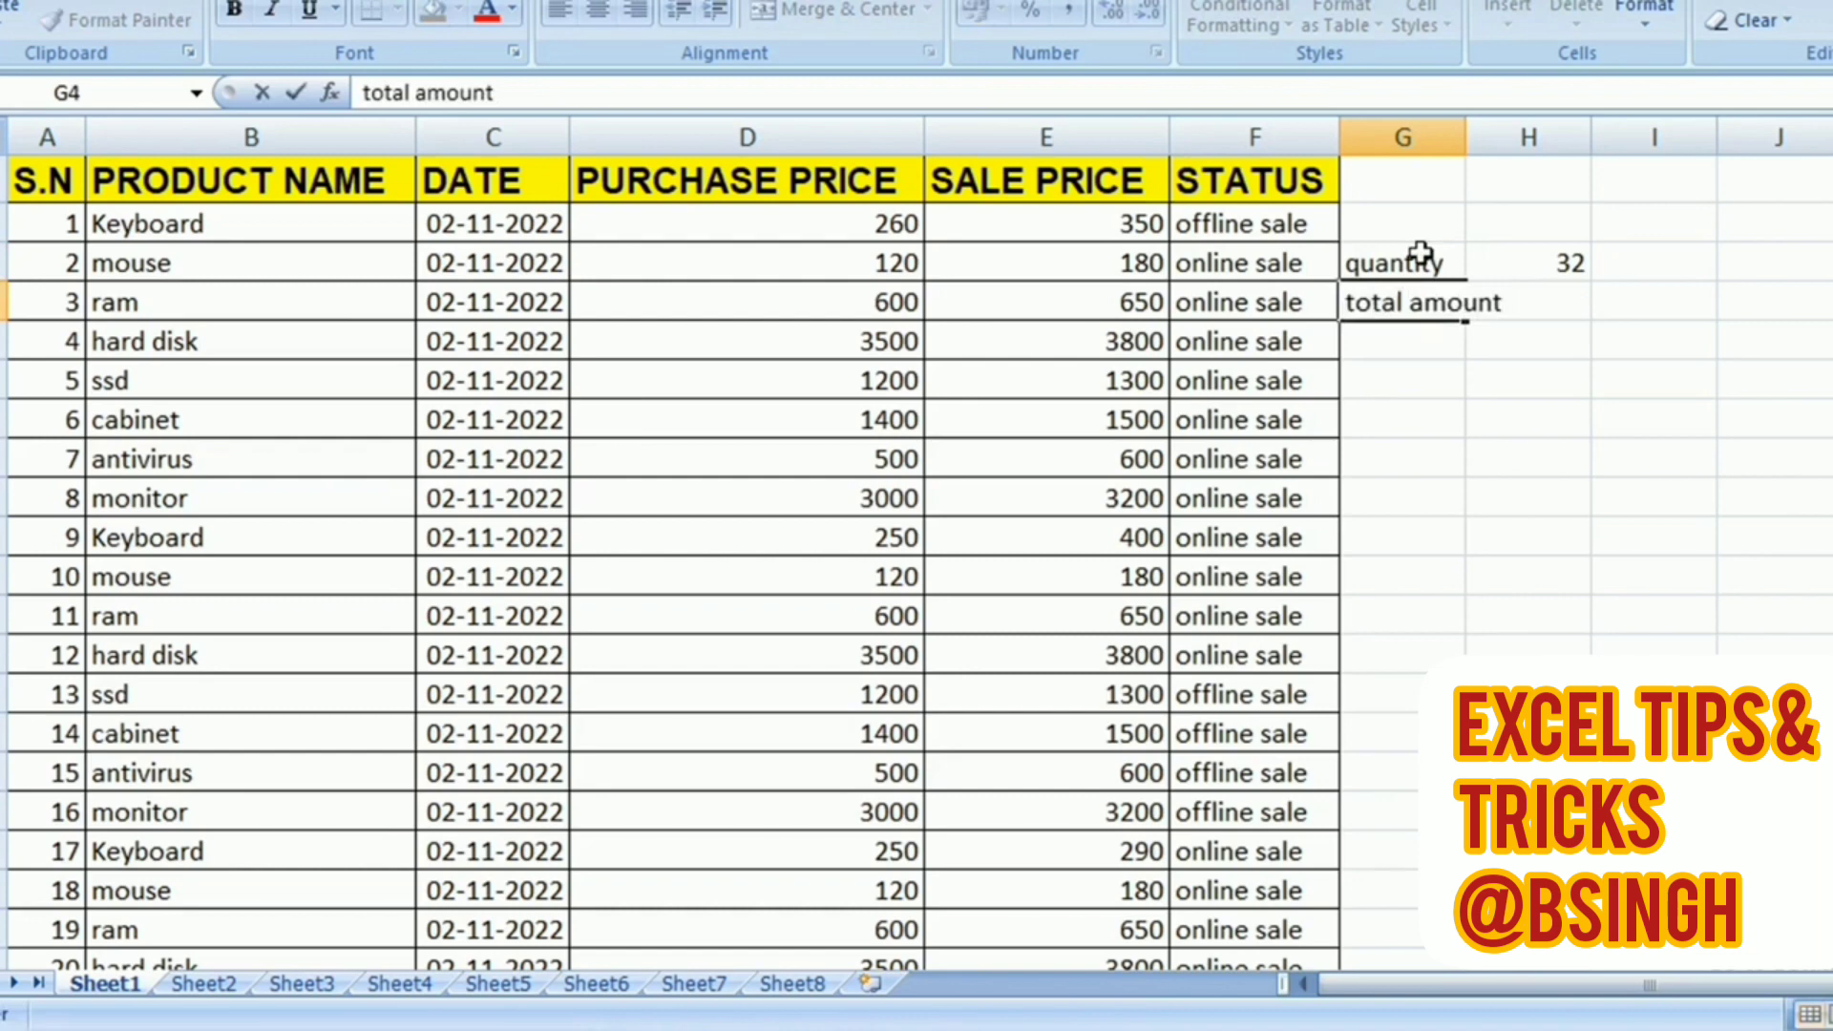
{"action": "key", "text": "Return"}
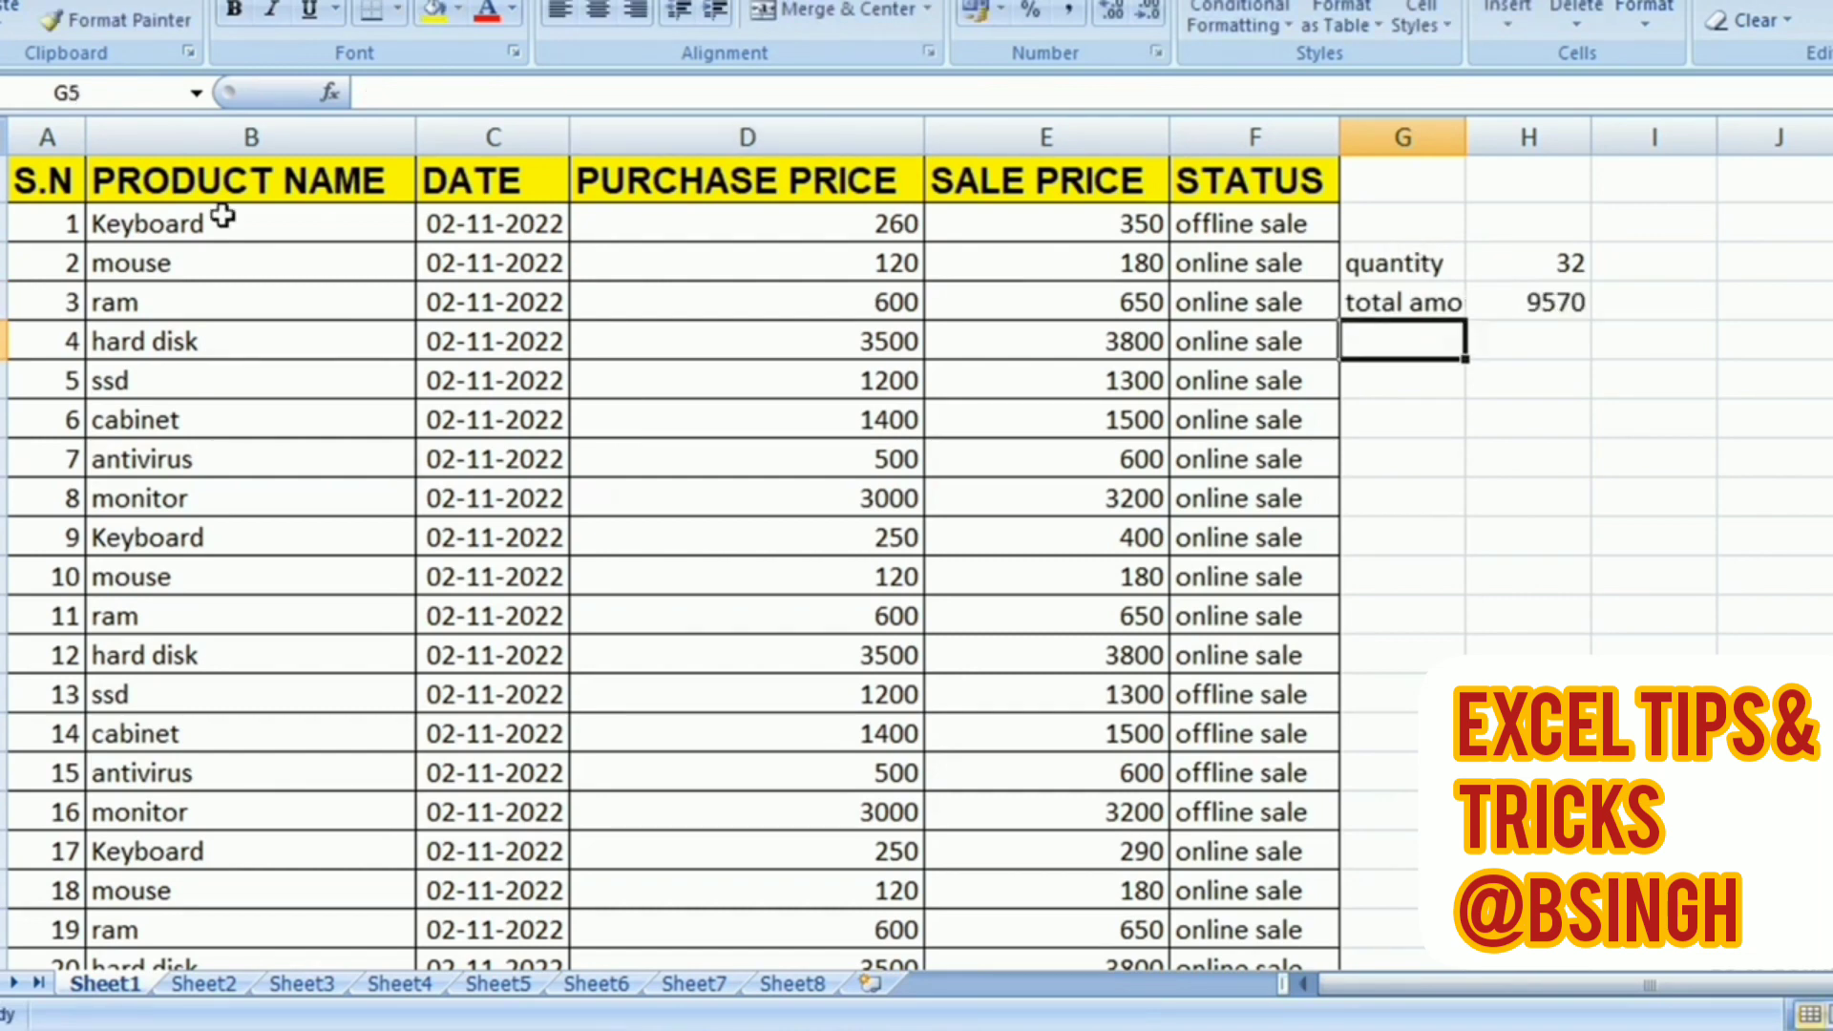
- Turn on AutoFilter on the header row and filter PRODUCT NAME to Keyboard only
{"action": "left_click", "coordinate": [36, 181]}
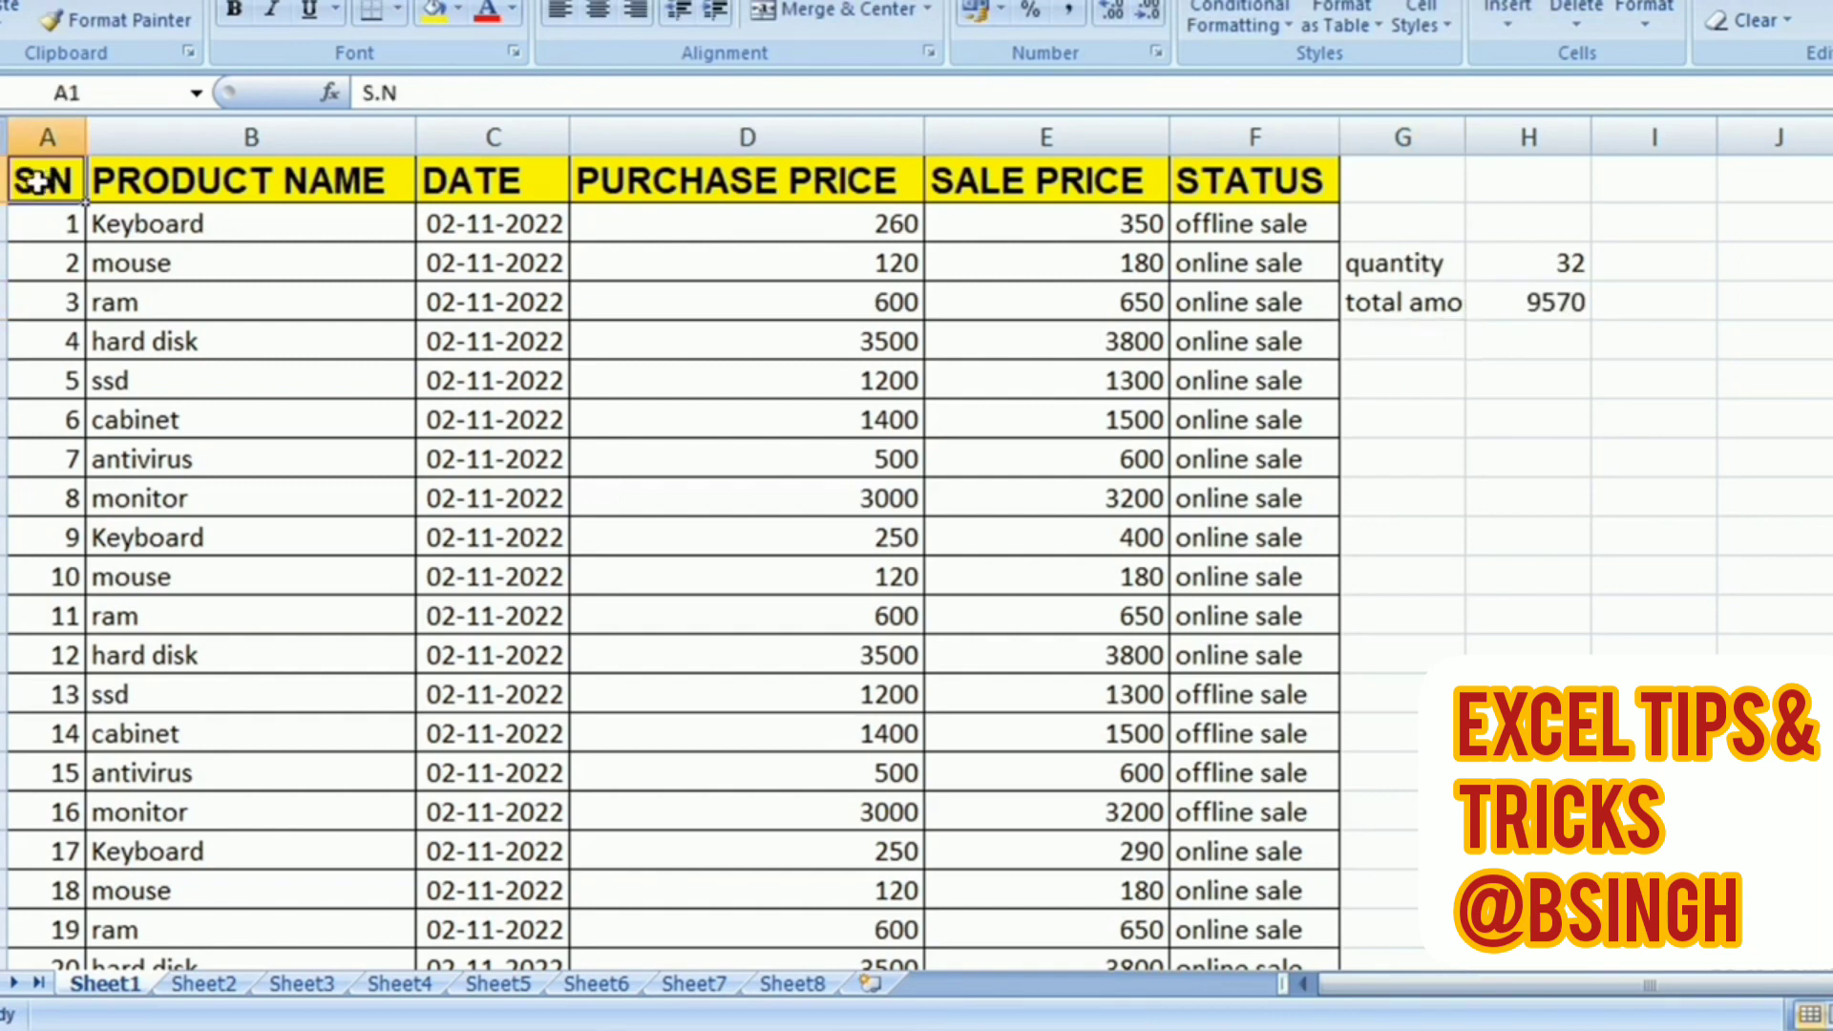
{"action": "key", "text": "shift+Right"}
{"action": "key", "text": "shift+Right"}
{"action": "key", "text": "shift+Right"}
{"action": "key", "text": "shift+Right"}
{"action": "key", "text": "shift+Right"}
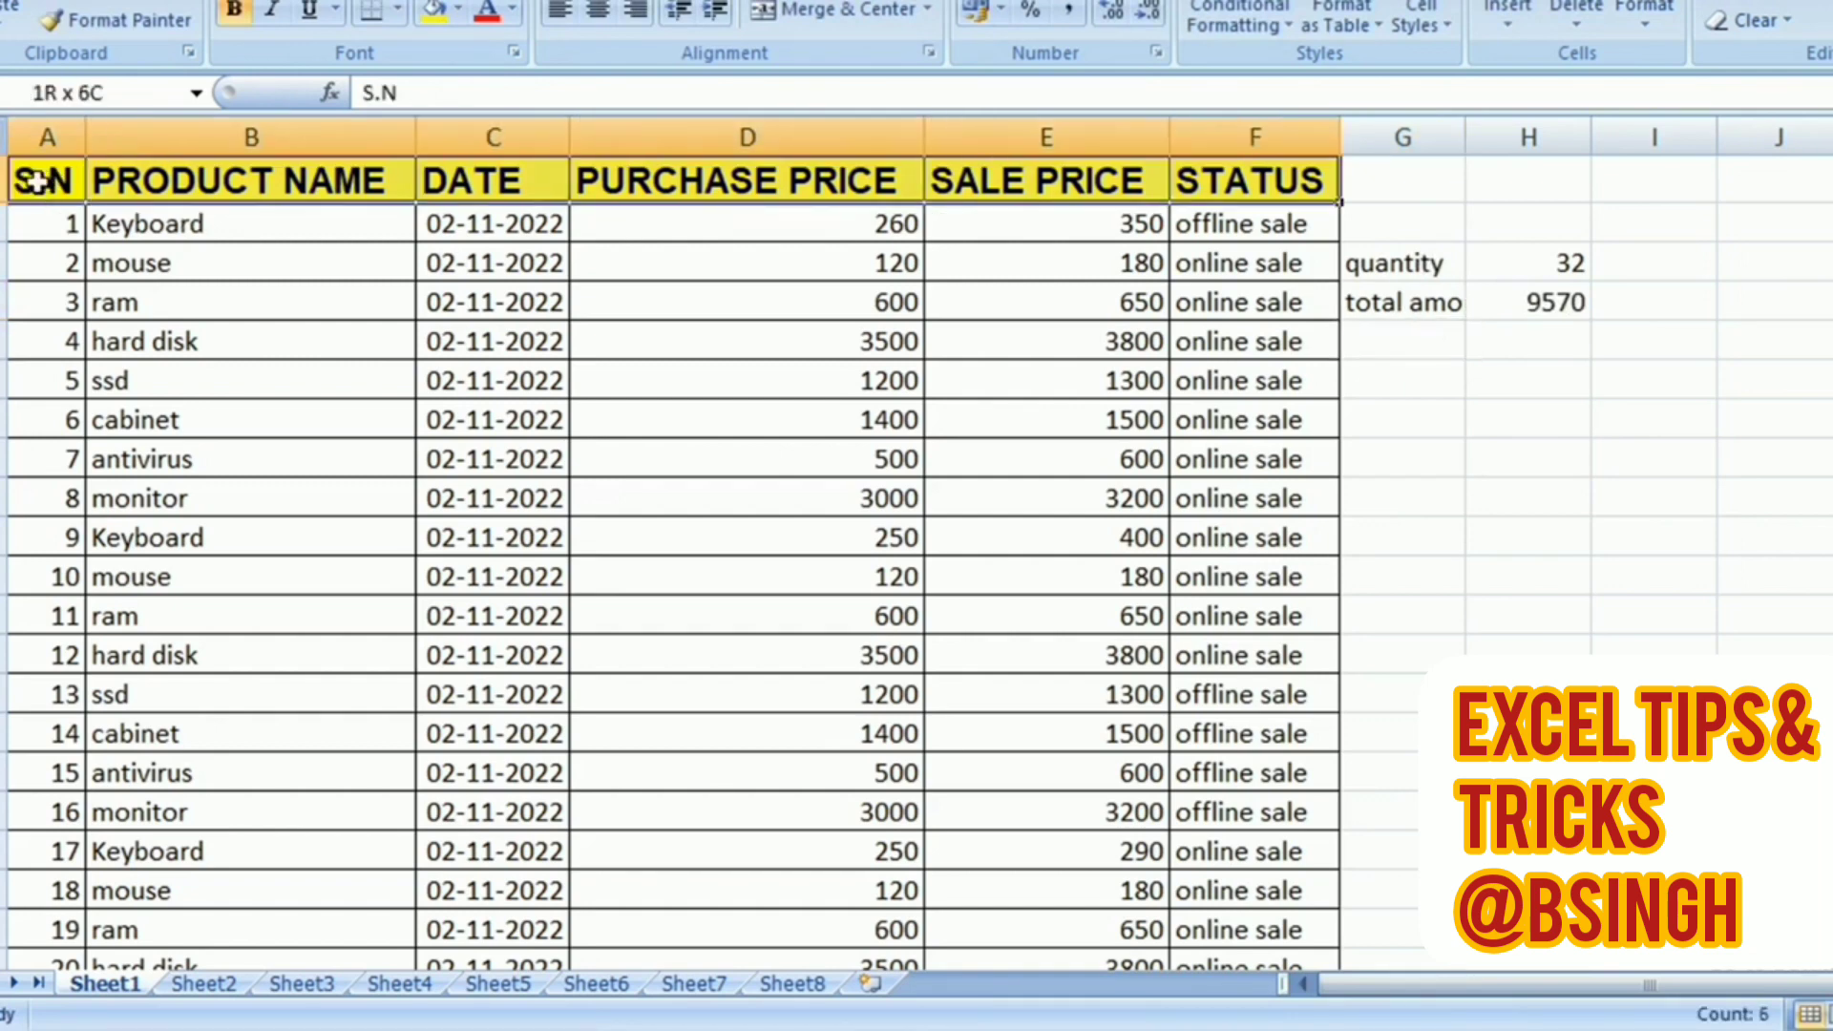
{"action": "key", "text": "ctrl+shift+l"}
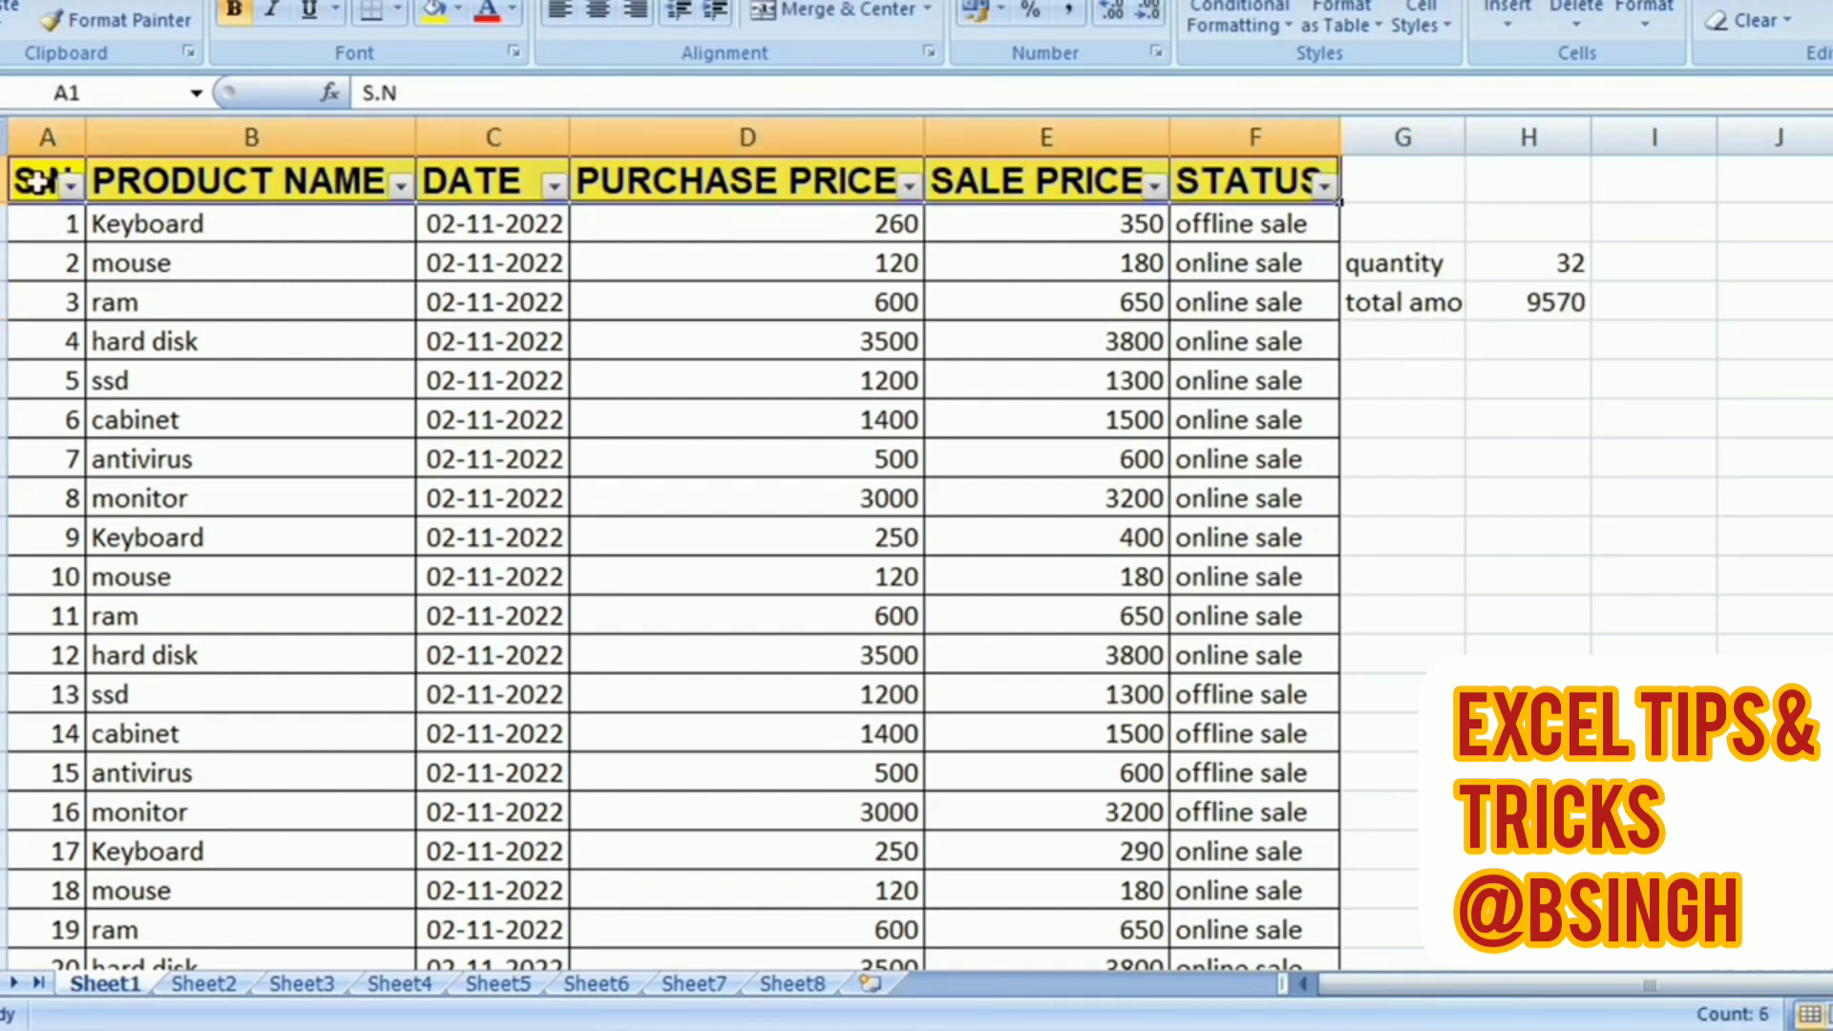
{"action": "left_click", "coordinate": [36, 181]}
{"action": "key", "text": "Right"}
{"action": "key", "text": "Right"}
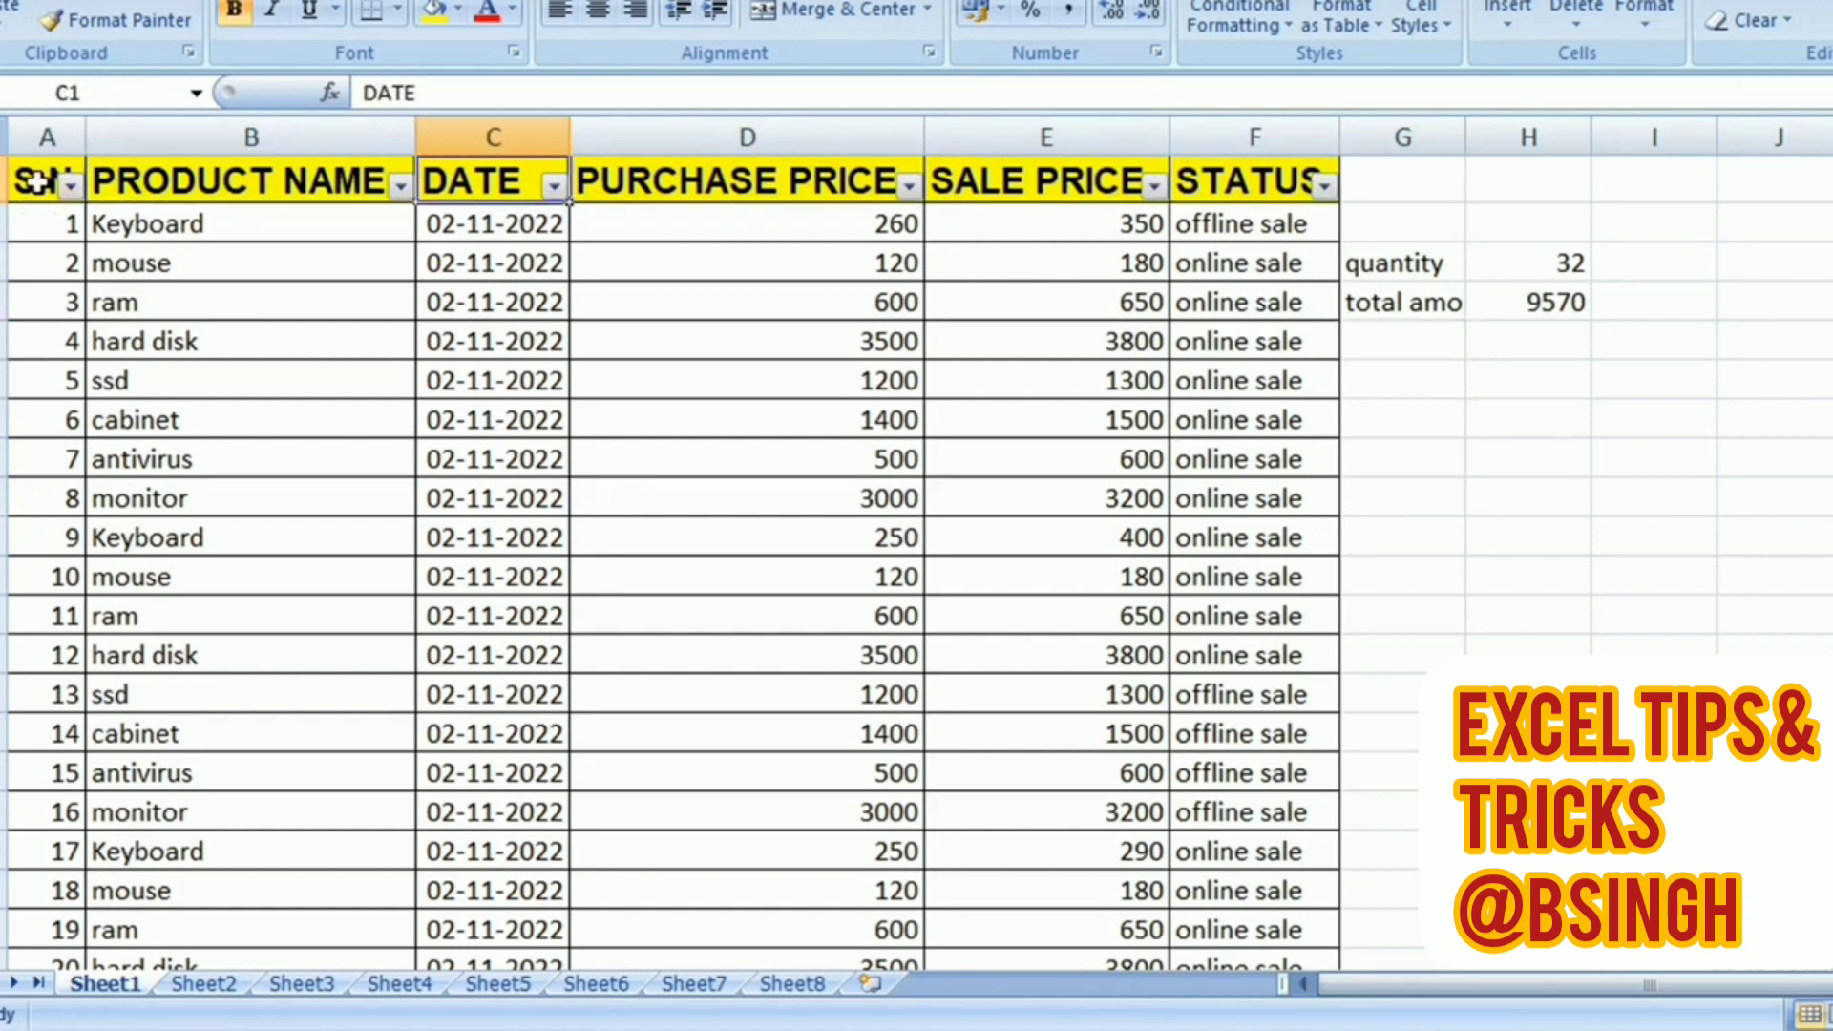
{"action": "key", "text": "Left"}
{"action": "key", "text": "alt+Down"}
{"action": "key", "text": "Down"}
{"action": "key", "text": "Down"}
{"action": "key", "text": "Down"}
{"action": "key", "text": "Down"}
{"action": "key", "text": "Down"}
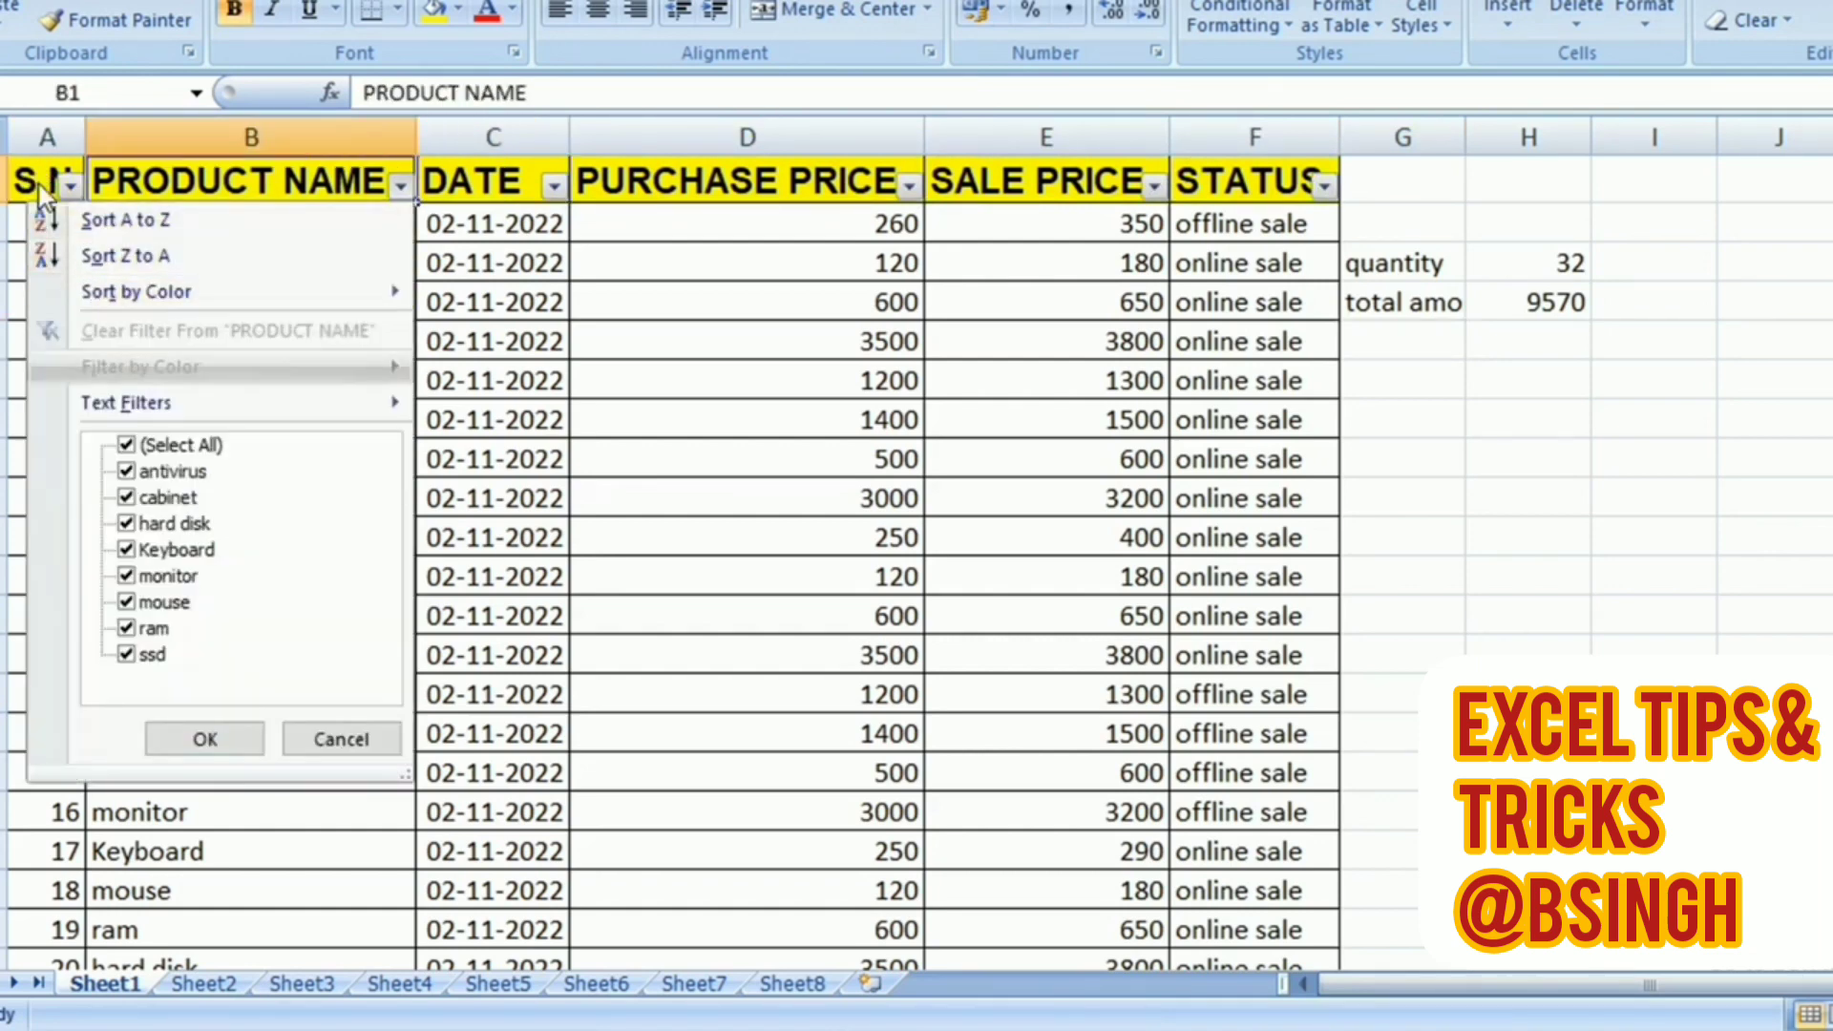
{"action": "key", "text": "Down"}
{"action": "key", "text": "Down"}
{"action": "key", "text": "space"}
{"action": "key", "text": "Down"}
{"action": "key", "text": "Down"}
{"action": "key", "text": "Down"}
{"action": "key", "text": "Down"}
{"action": "key", "text": "space"}
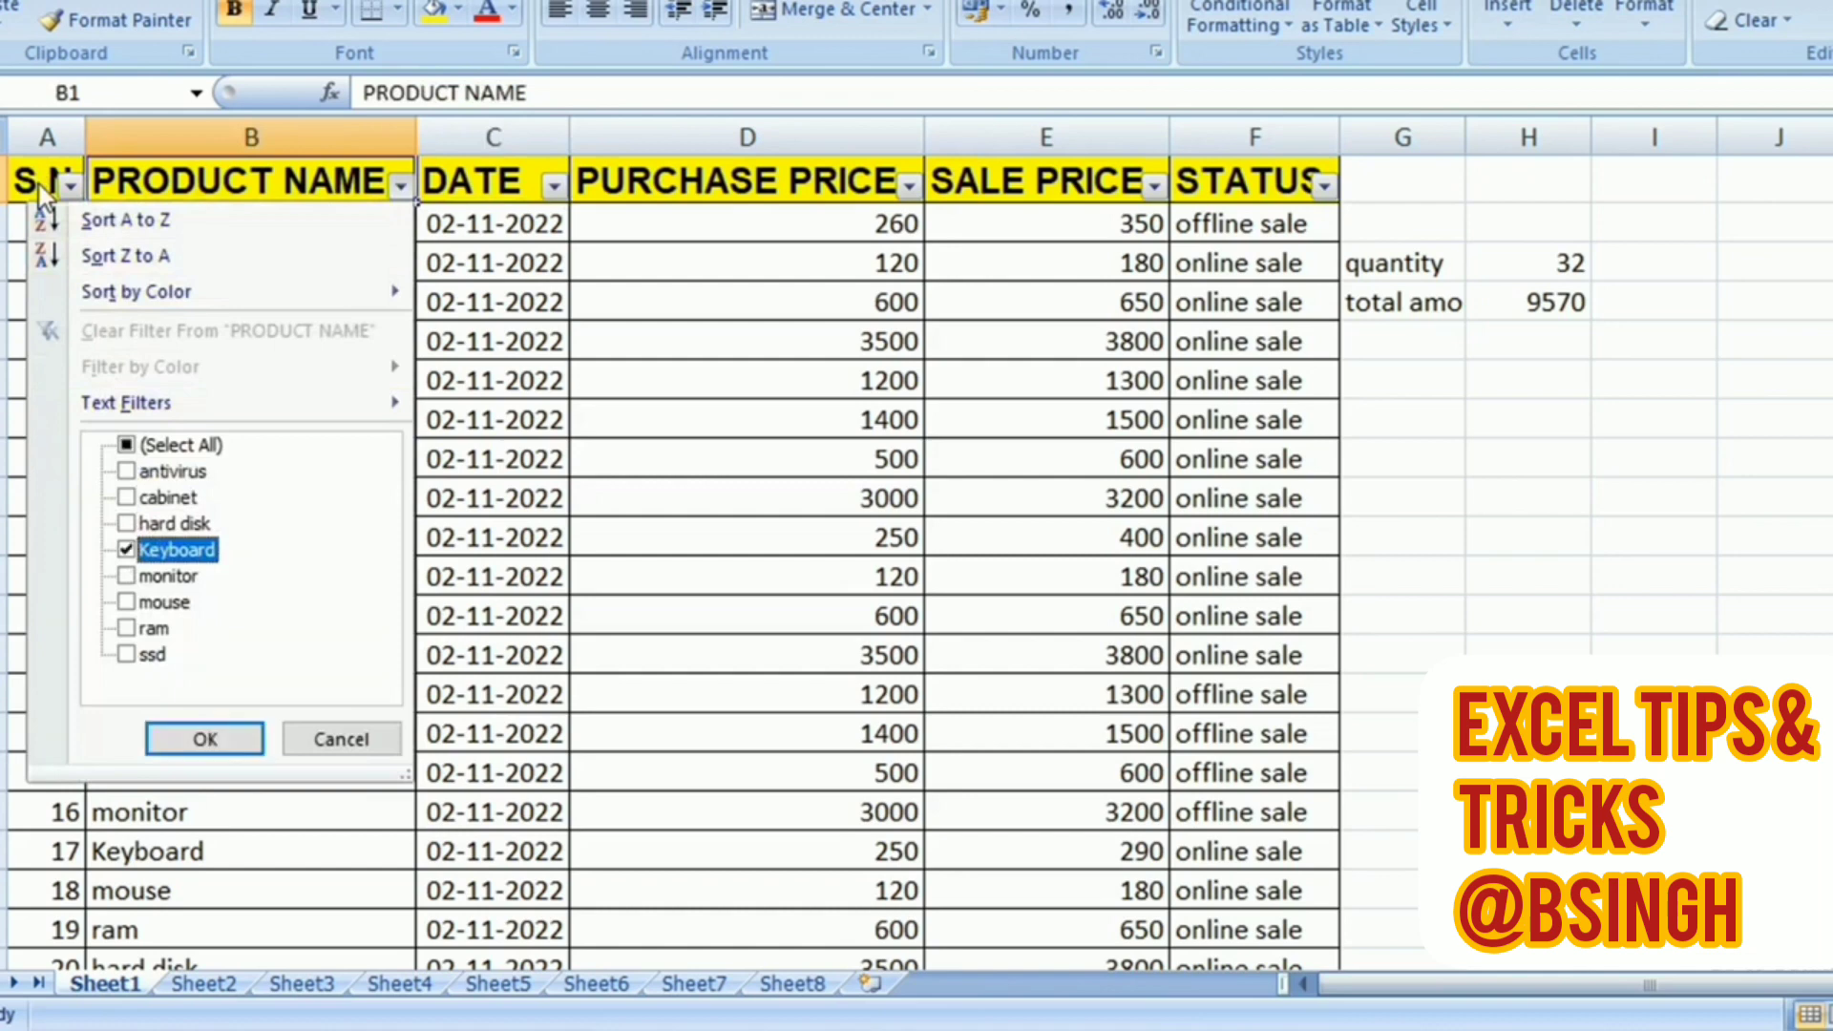
{"action": "key", "text": "Return"}
- Select the visible Keyboard sale prices to confirm the status-bar Sum of 9570
{"action": "key", "text": "Right"}
{"action": "key", "text": "Right"}
{"action": "key", "text": "Right"}
{"action": "key", "text": "Right"}
{"action": "key", "text": "Left"}
{"action": "key", "text": "Left"}
{"action": "key", "text": "Left"}
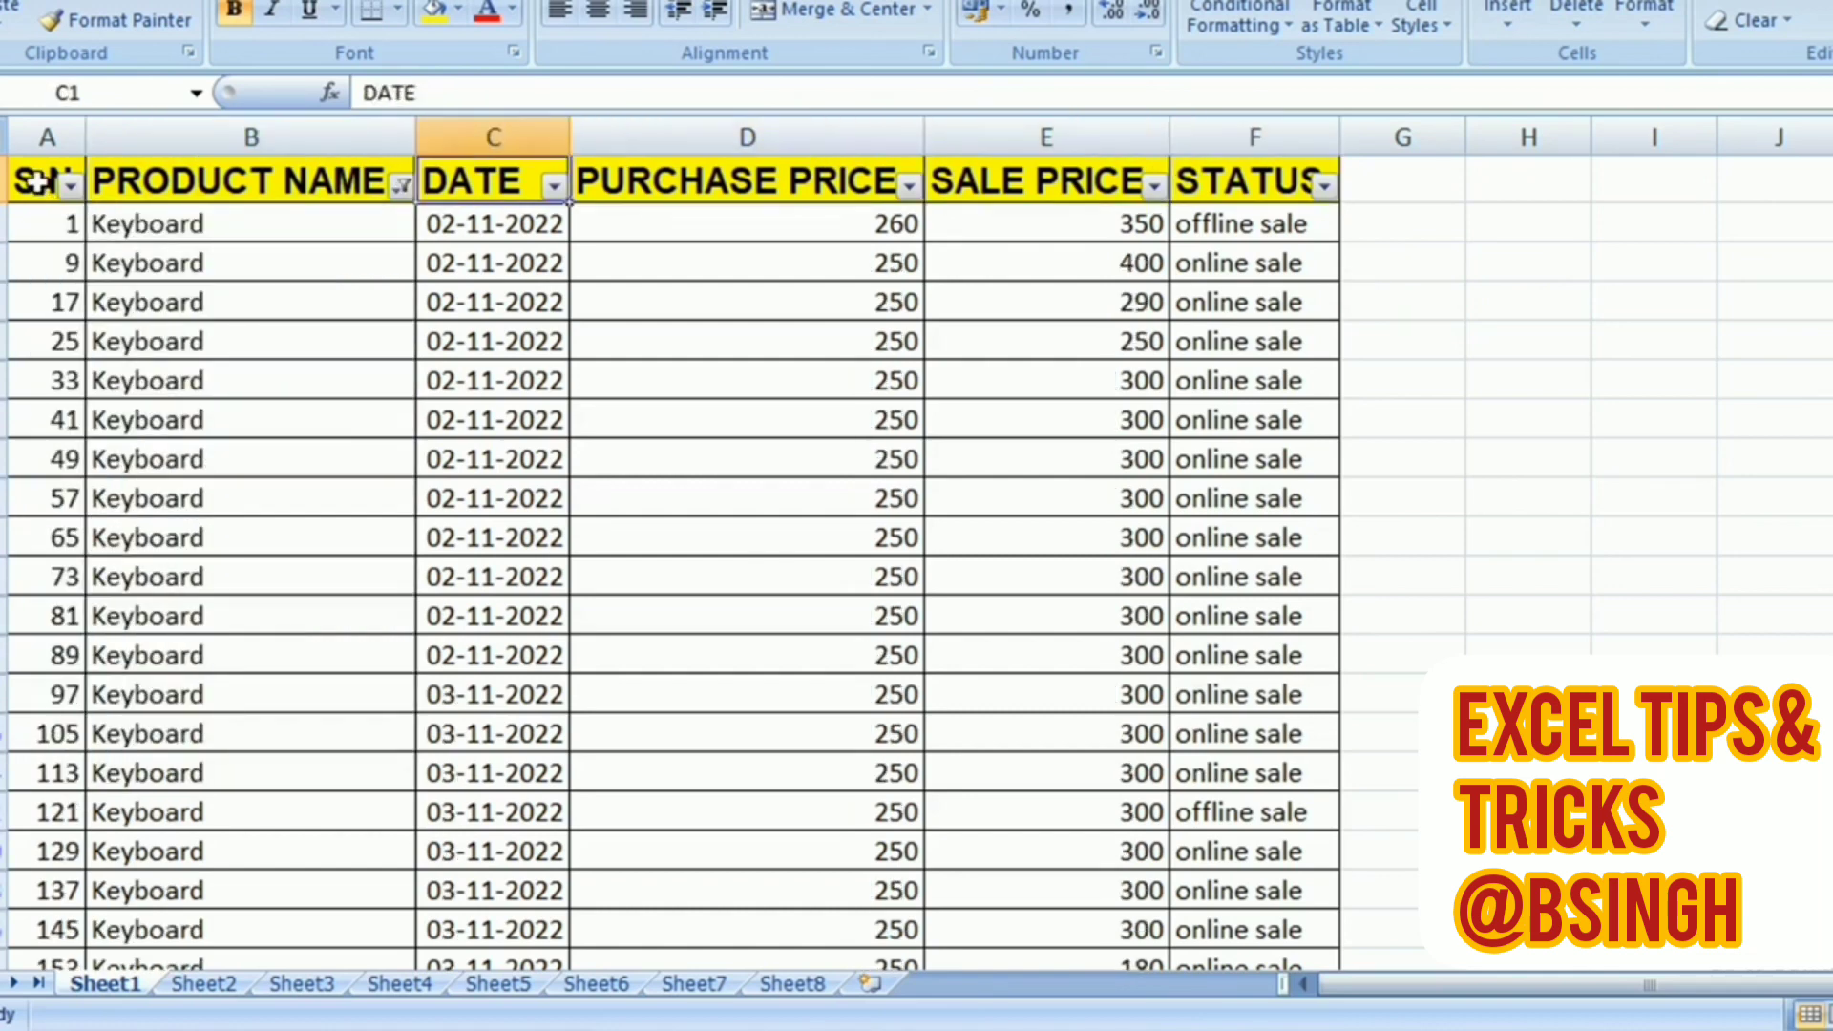
{"action": "key", "text": "Right"}
{"action": "key", "text": "Right"}
{"action": "key", "text": "Down"}
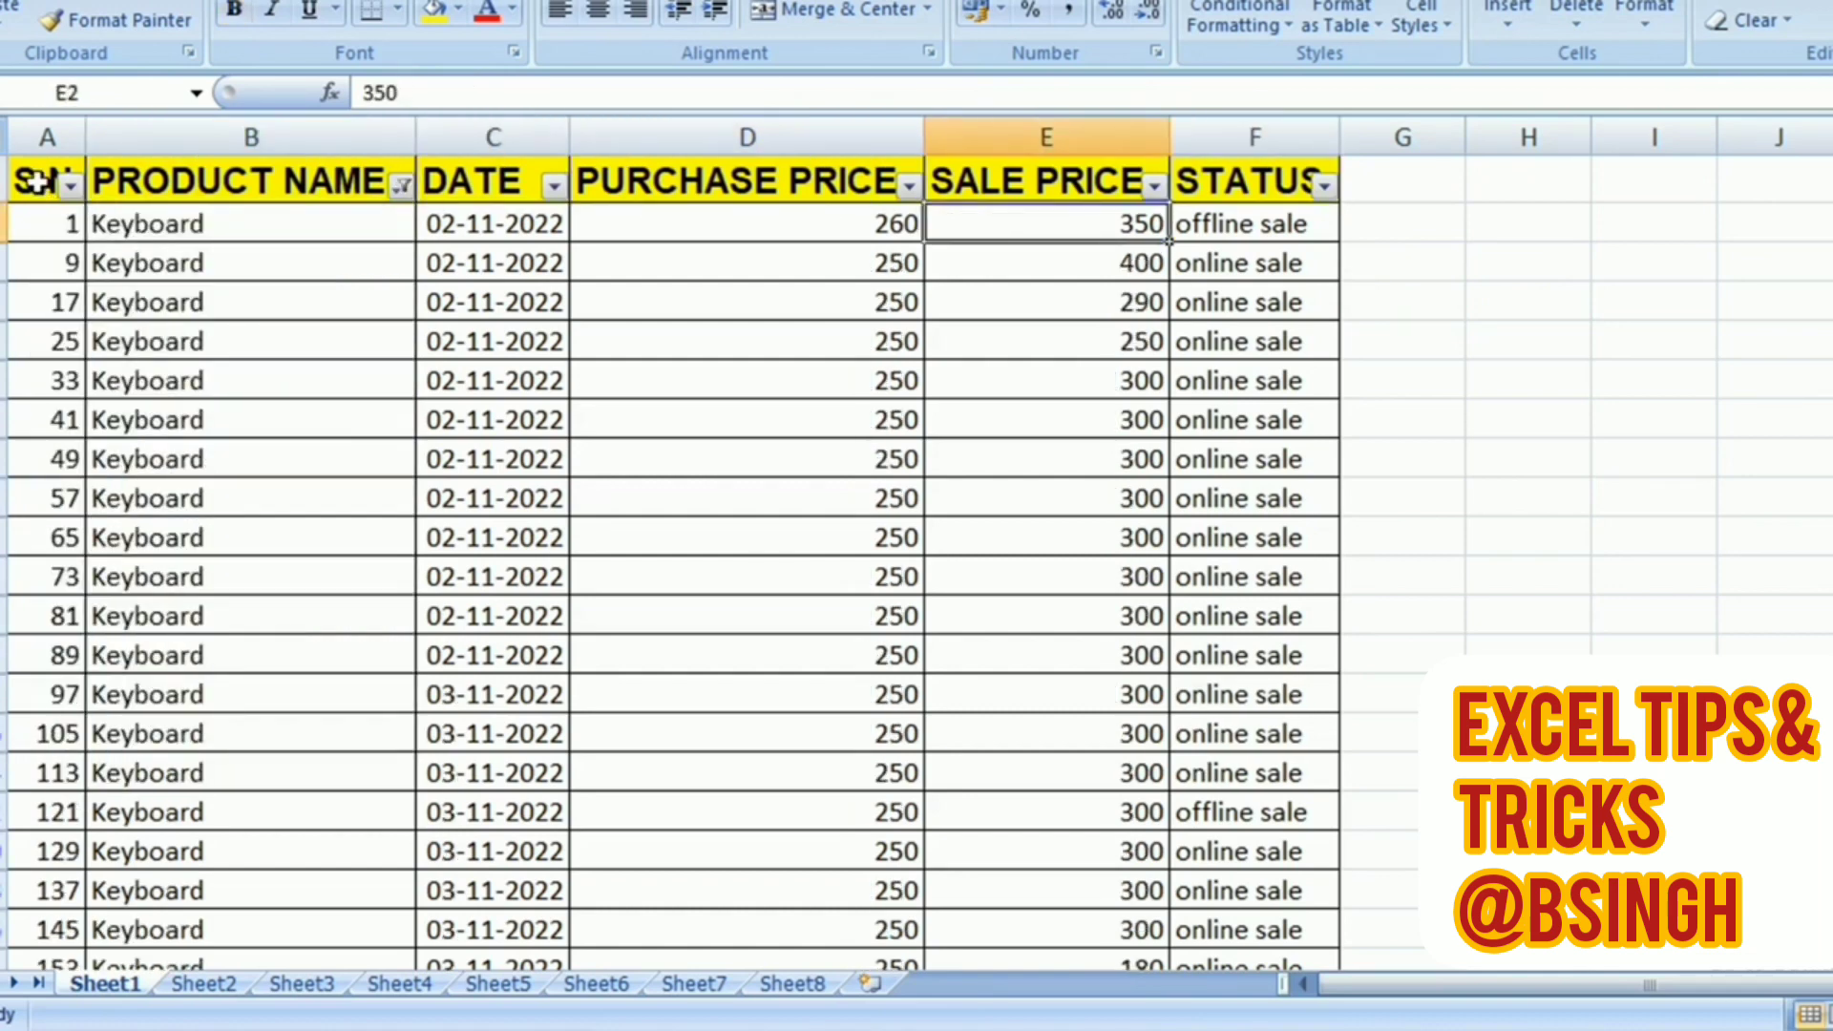
{"action": "key", "text": "ctrl+shift+Down"}
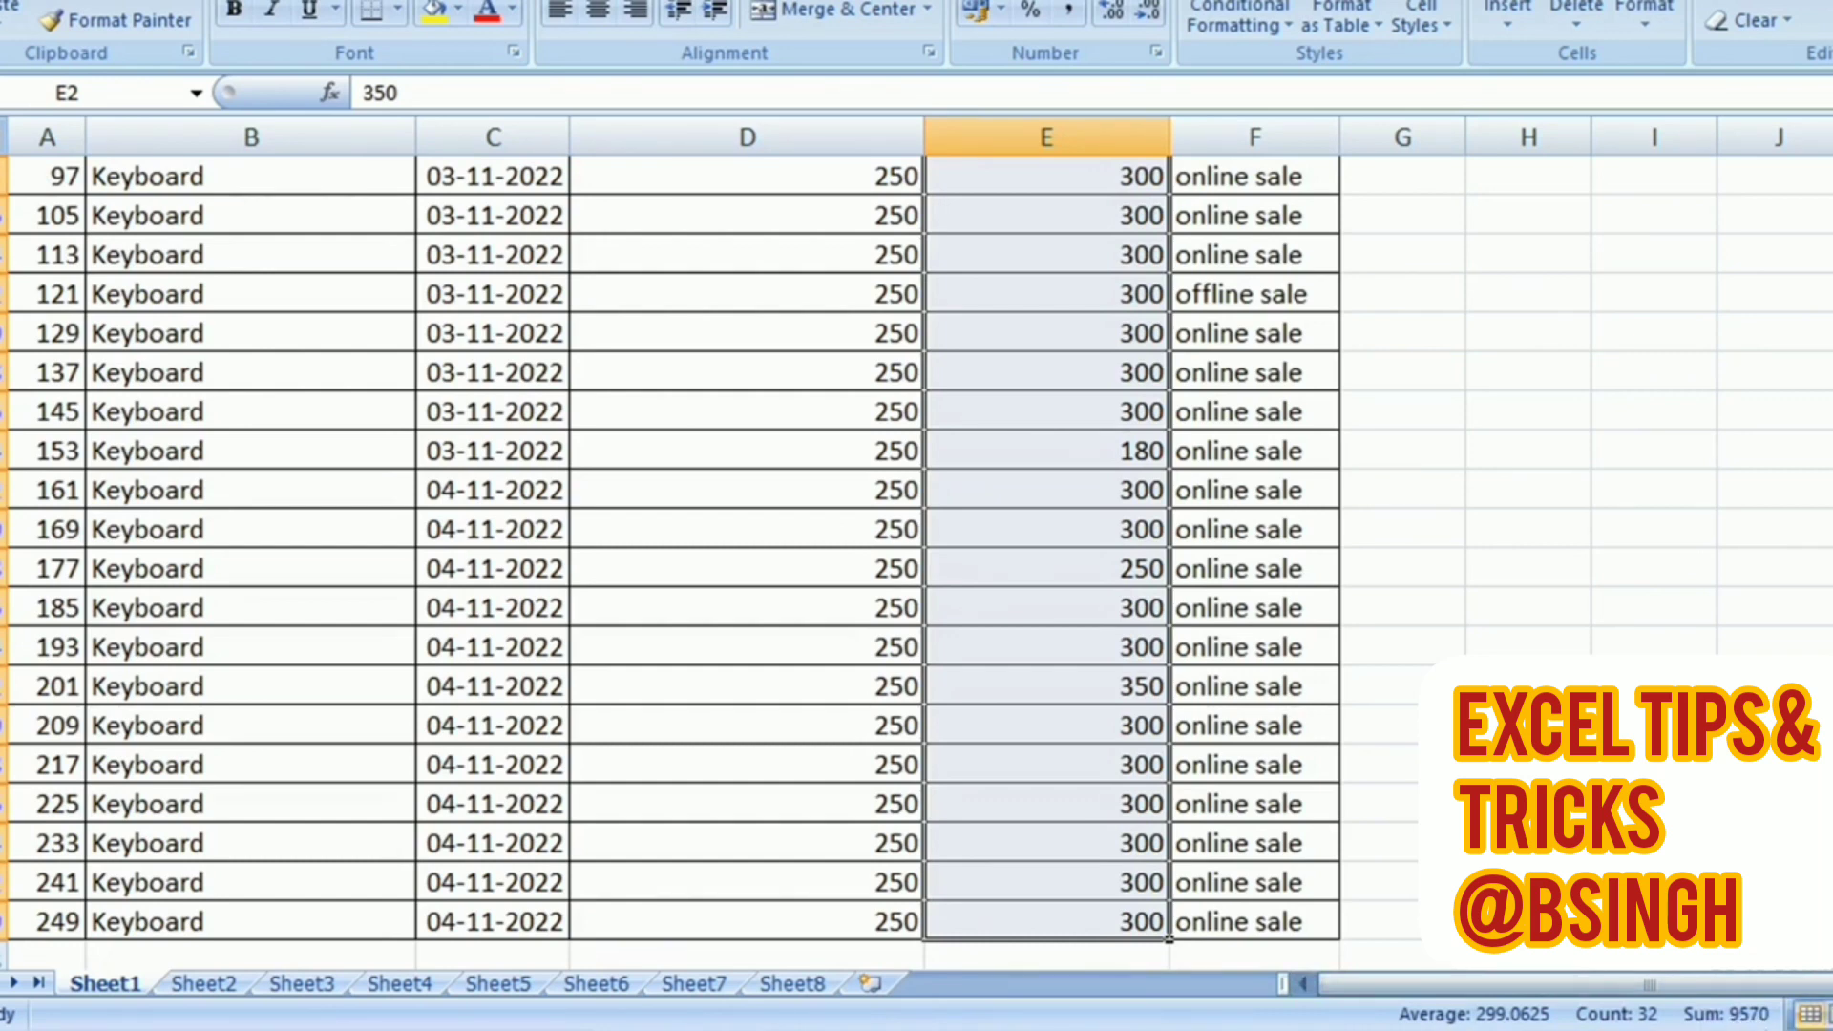
{"action": "scroll", "coordinate": [668, 563], "scroll_direction": "up", "scroll_amount": 3}
{"action": "scroll", "coordinate": [668, 563], "scroll_direction": "up", "scroll_amount": 1}
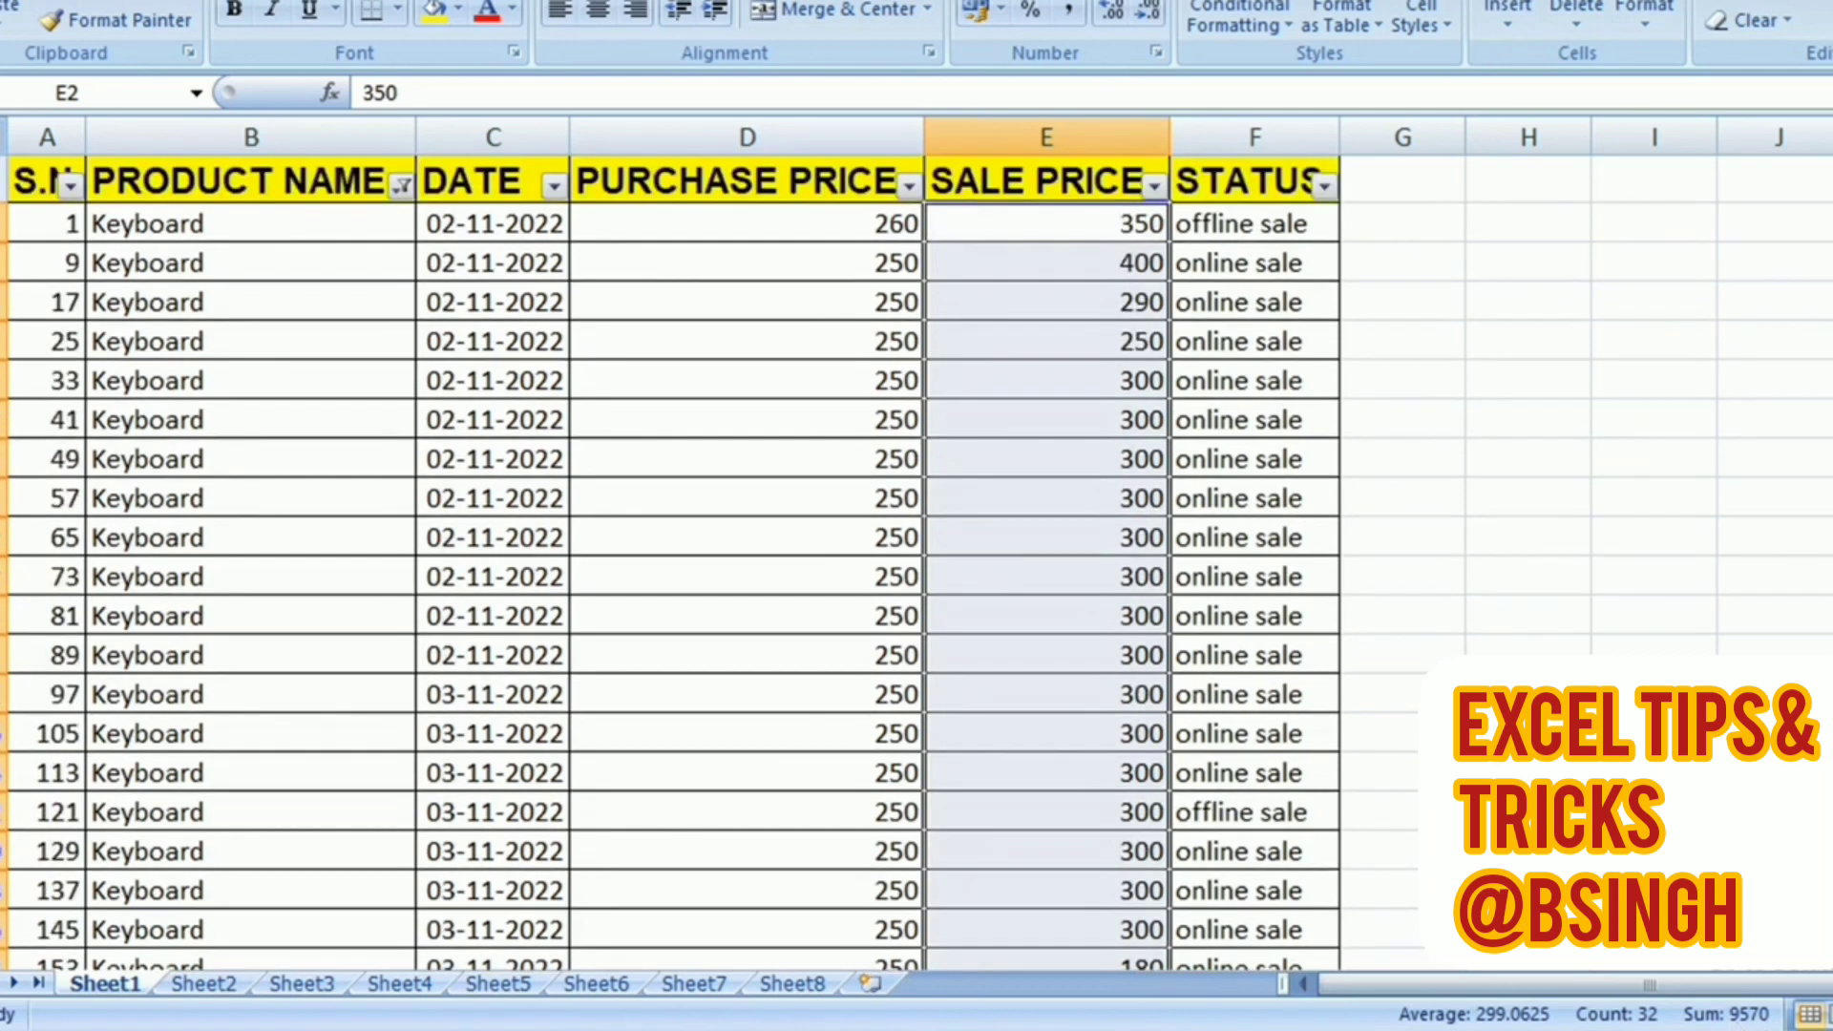